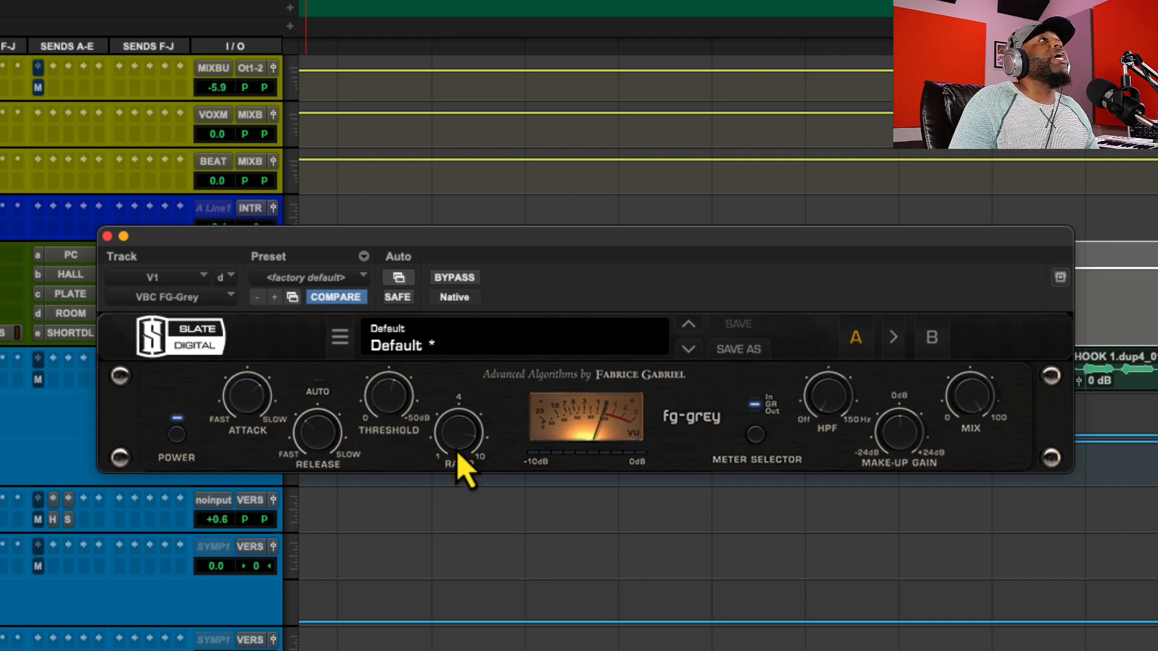
# Move the FG-Grey compressor window below the V1 track's hook clips
pyautogui.moveTo(461, 472)
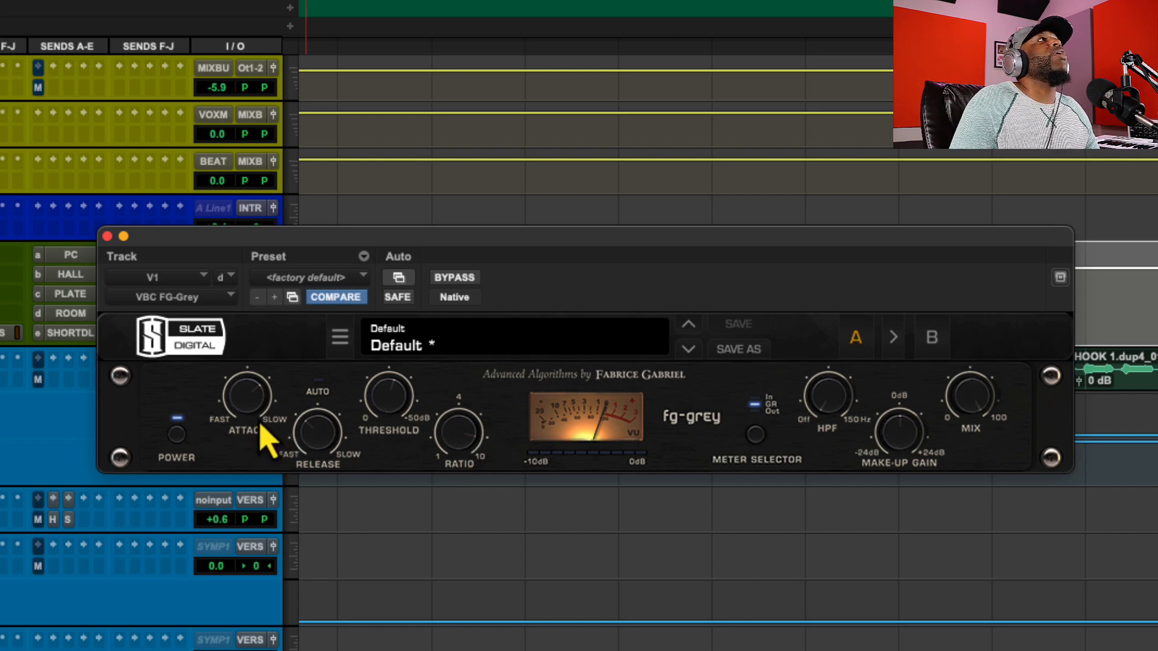
pyautogui.moveTo(250, 426)
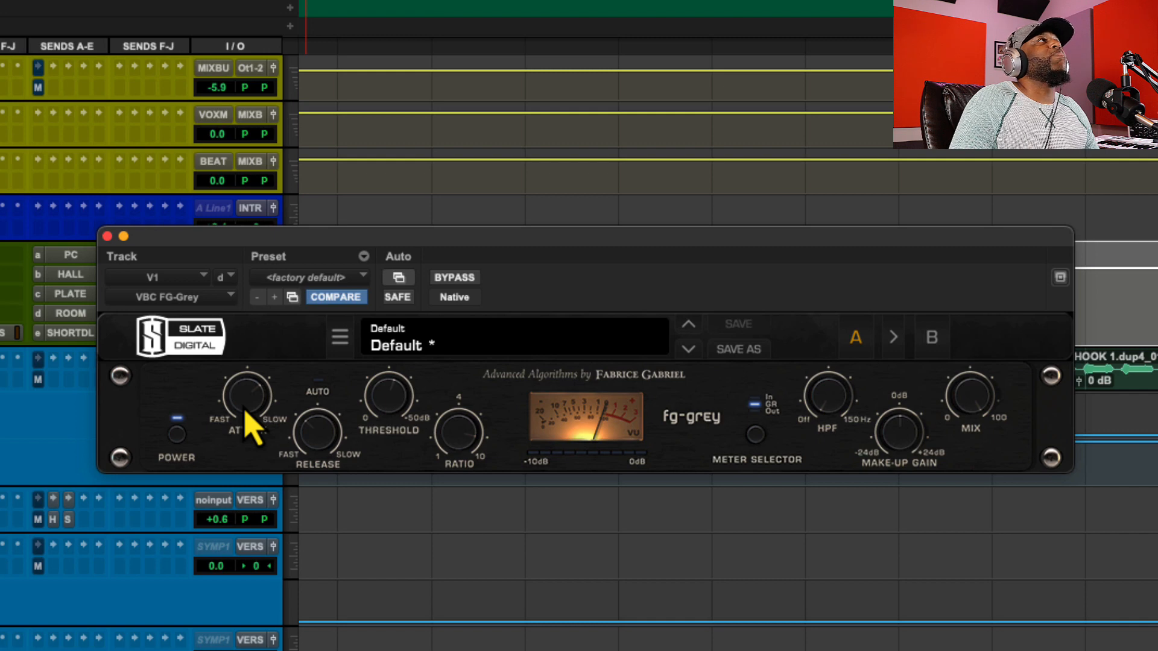
pyautogui.moveTo(241, 401)
pyautogui.mouseDown()
pyautogui.moveTo(238, 429)
pyautogui.moveTo(240, 380)
pyautogui.moveTo(252, 409)
pyautogui.mouseUp()
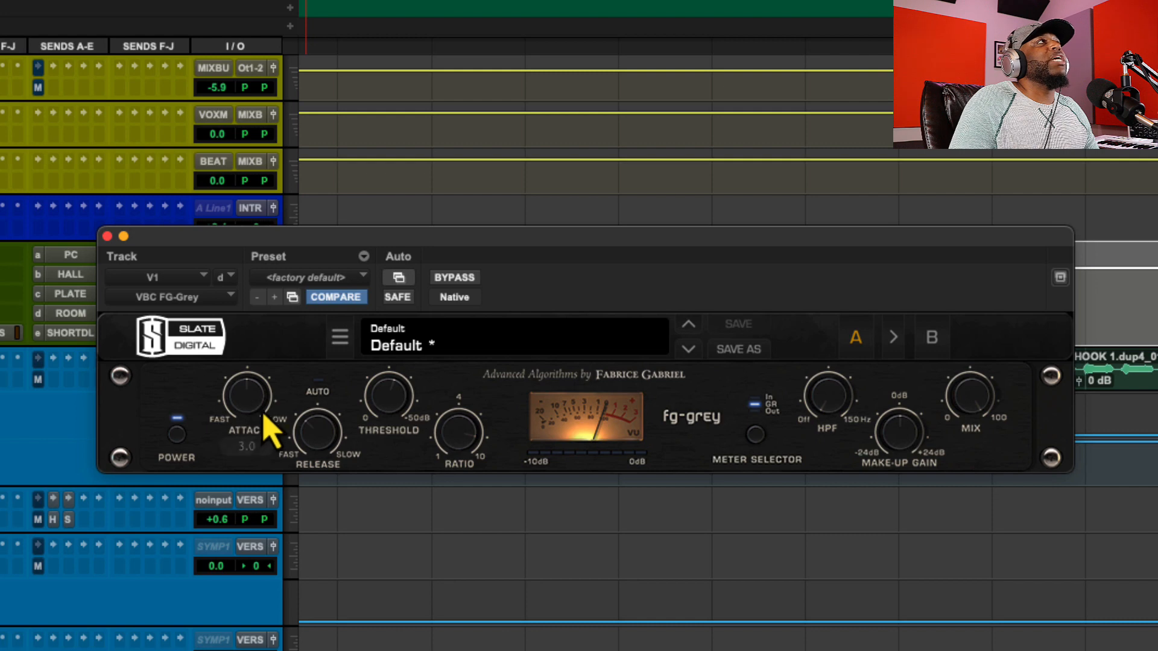
pyautogui.moveTo(317, 443)
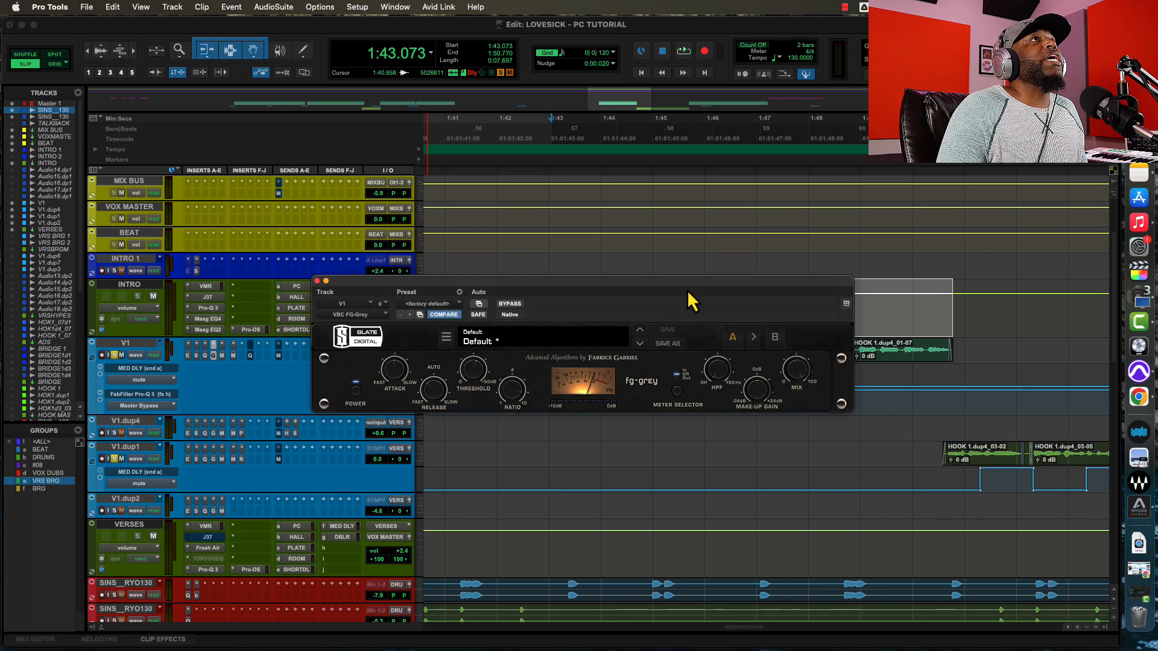
pyautogui.moveTo(691, 292); pyautogui.dragTo(757, 398)
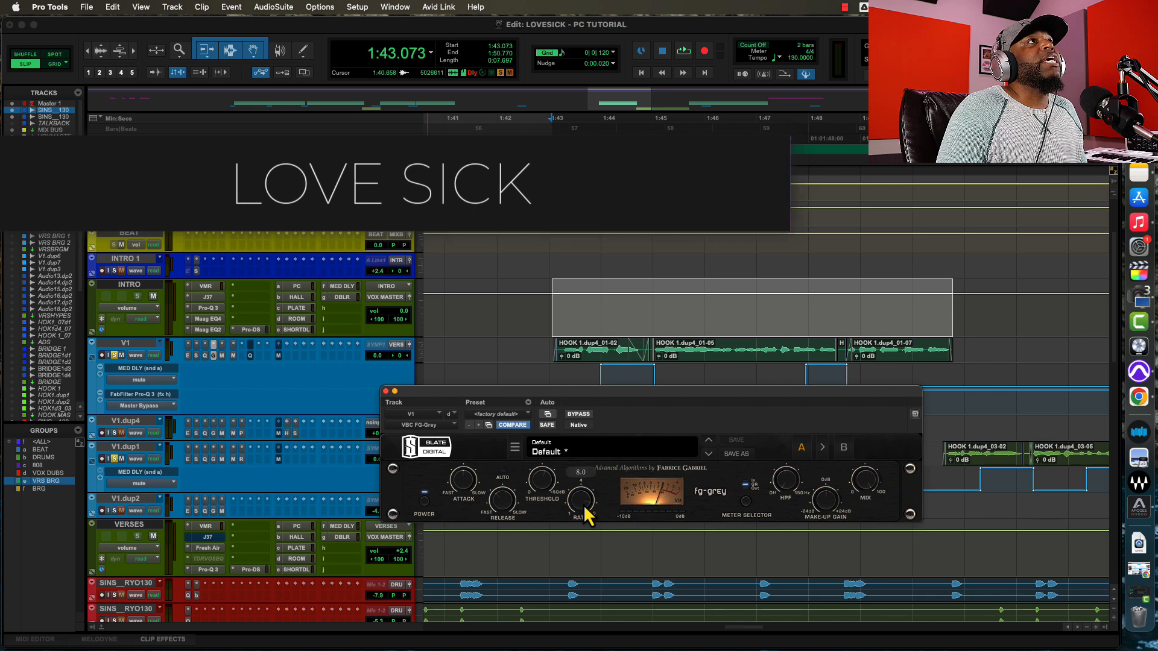
# Play the selected hook section with FG-Grey bypassed on V1, and stop playback
pyautogui.moveTo(861, 497)
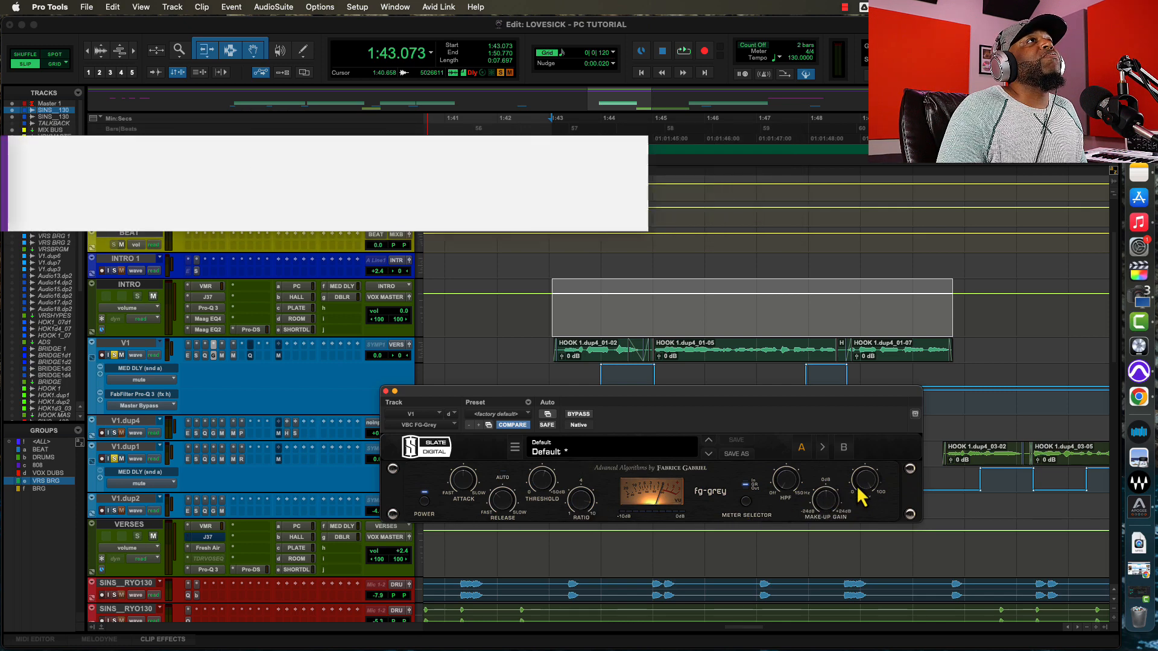
pyautogui.click(579, 416)
pyautogui.press('space')
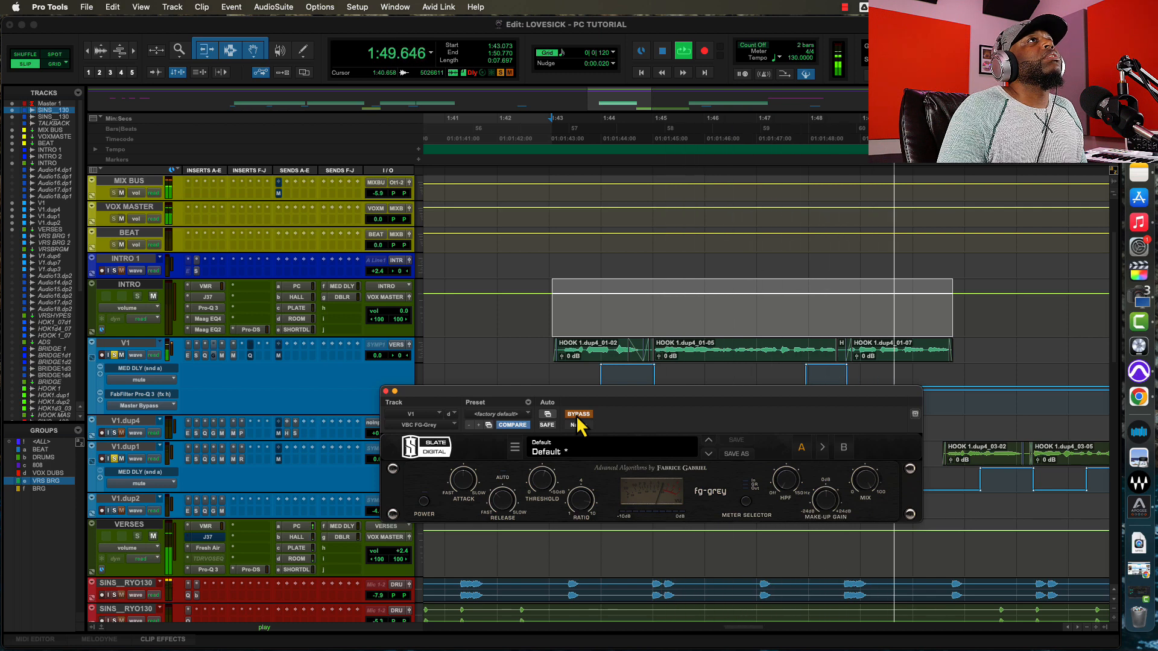
pyautogui.press('space')
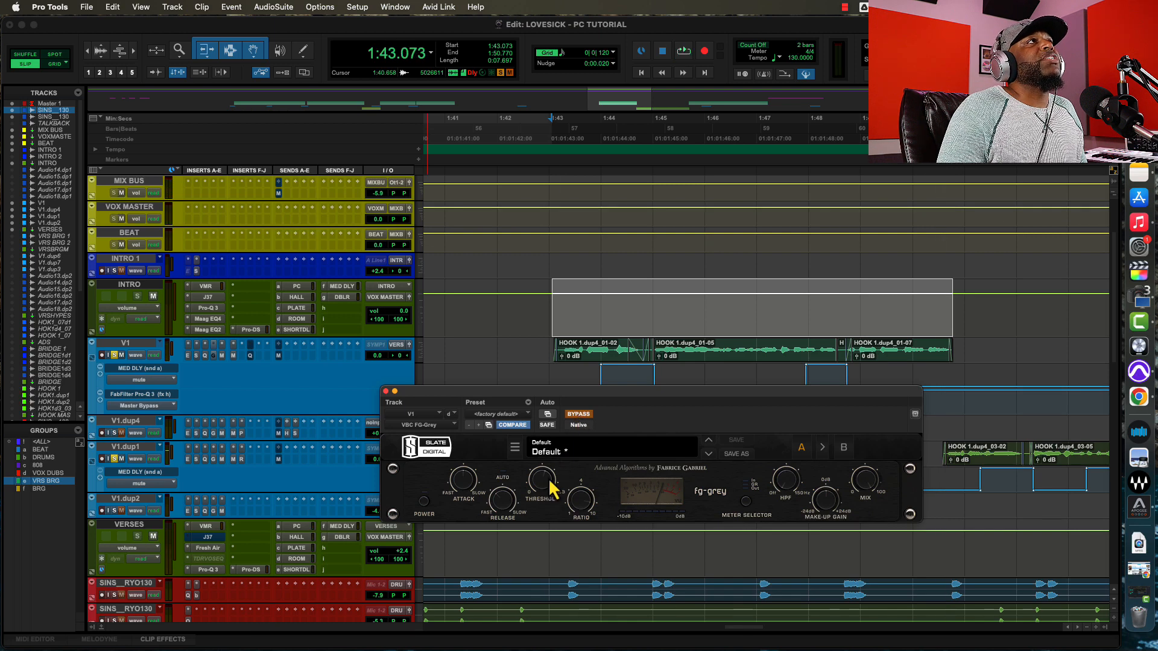
# Re-engage FG-Grey on V1 and play the selected hook section with the compression on
pyautogui.click(578, 414)
pyautogui.press('space')
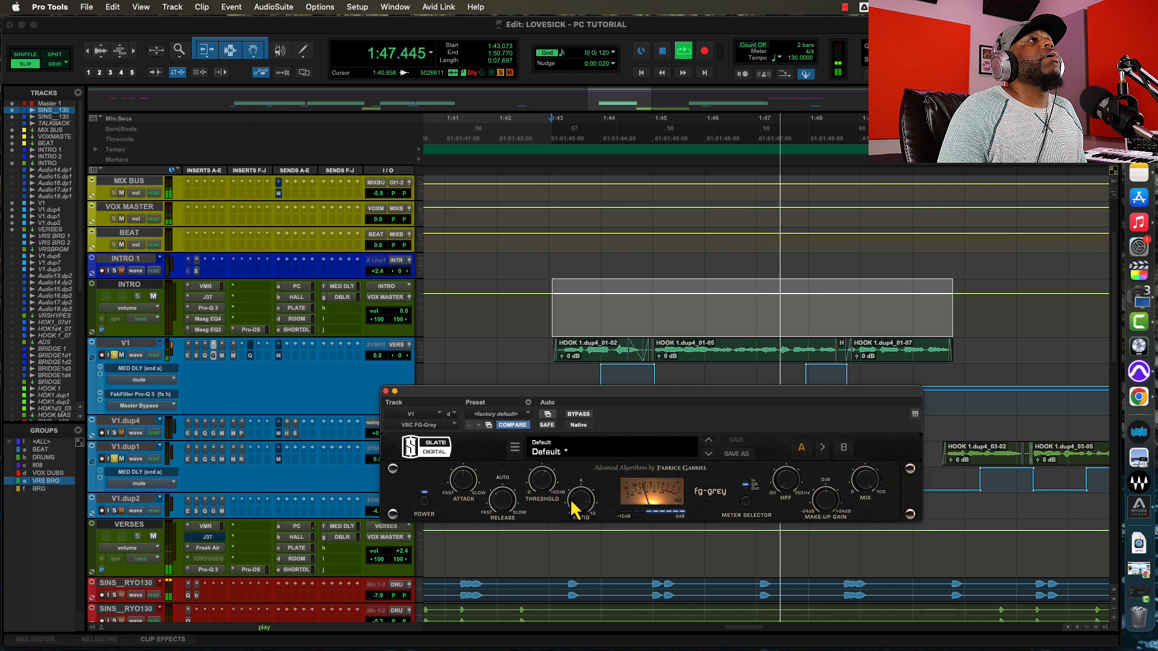
pyautogui.moveTo(543, 478)
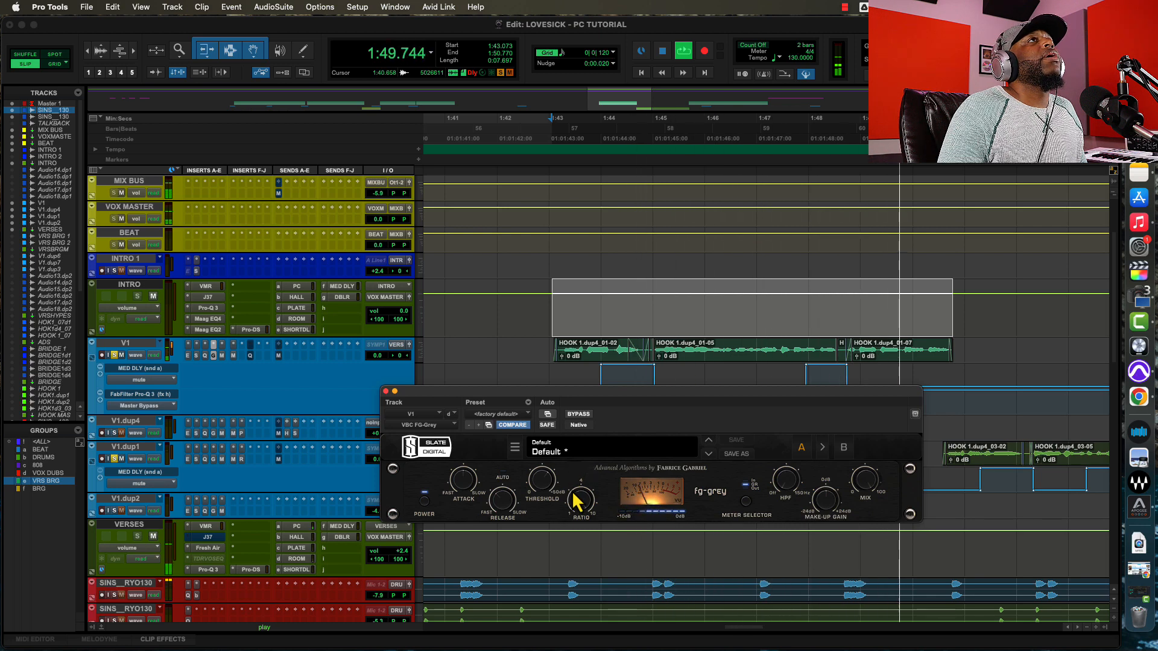
pyautogui.press('space')
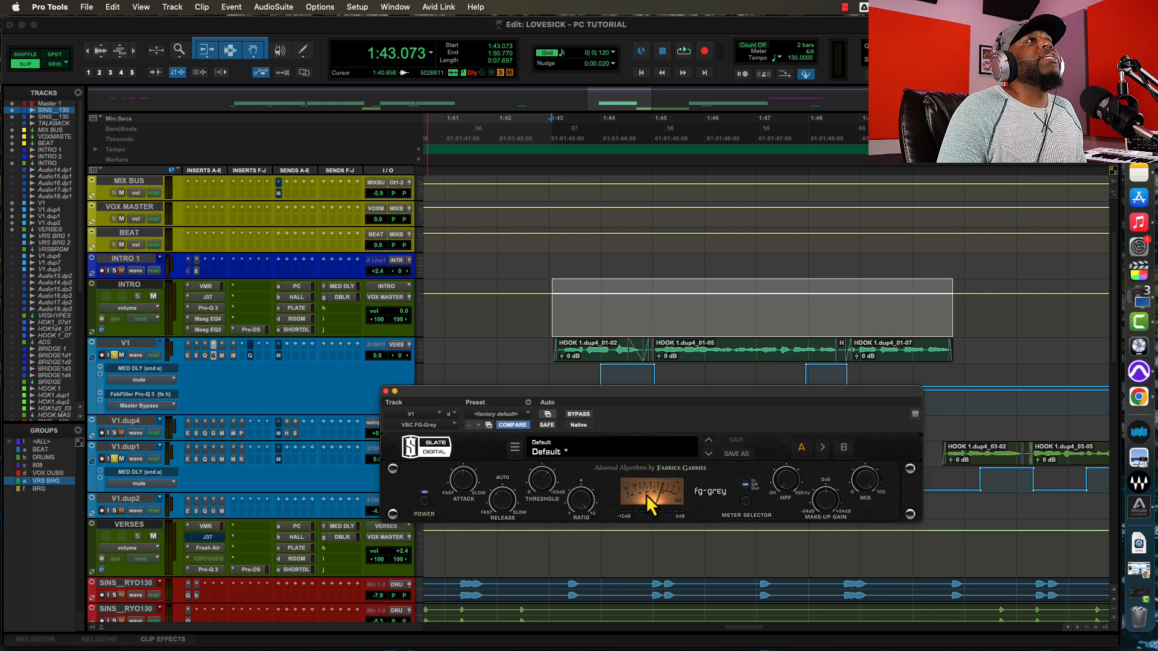
# Adjust the mix amount of V1's FG-Grey compressor while the selected hook section plays
pyautogui.press('space')
pyautogui.moveTo(864, 483); pyautogui.dragTo(846, 539)
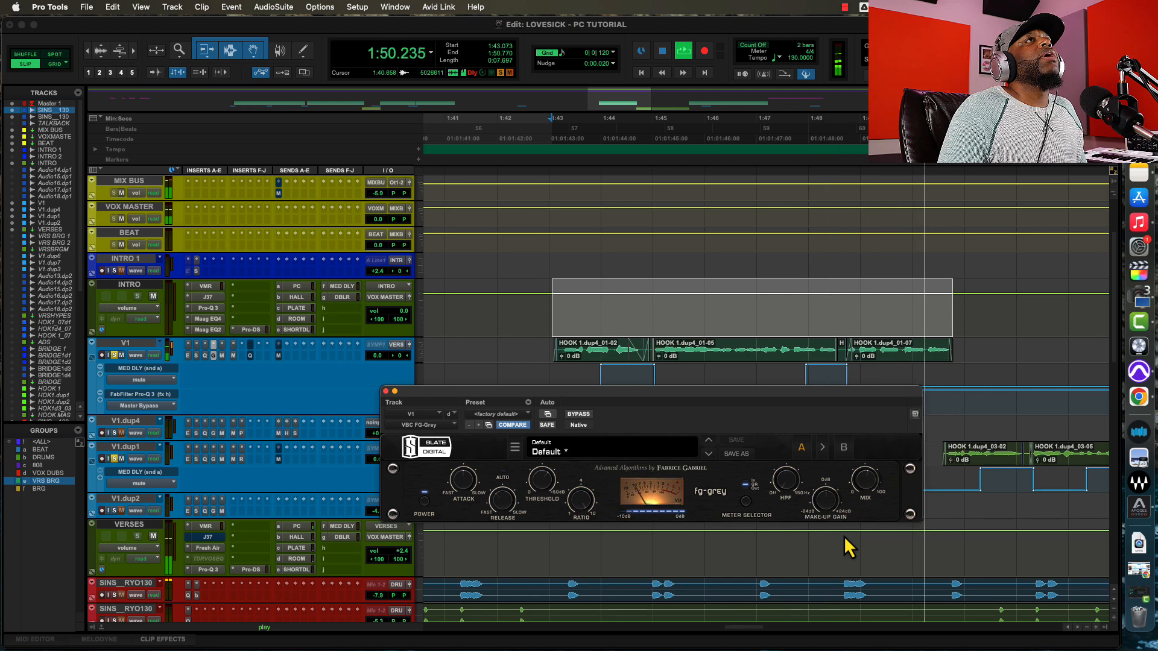
pyautogui.press('space')
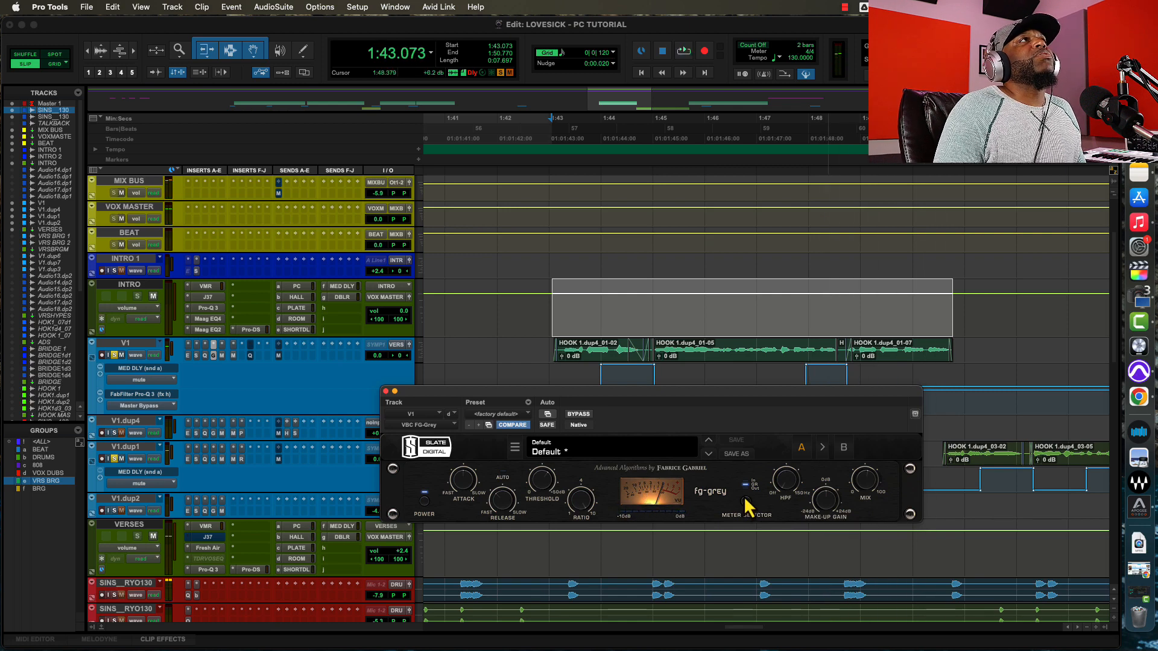
# Compare the blended compression with the unprocessed V1 vocal by toggling FG-Grey's bypass during playback, ending bypassed
pyautogui.moveTo(745, 496)
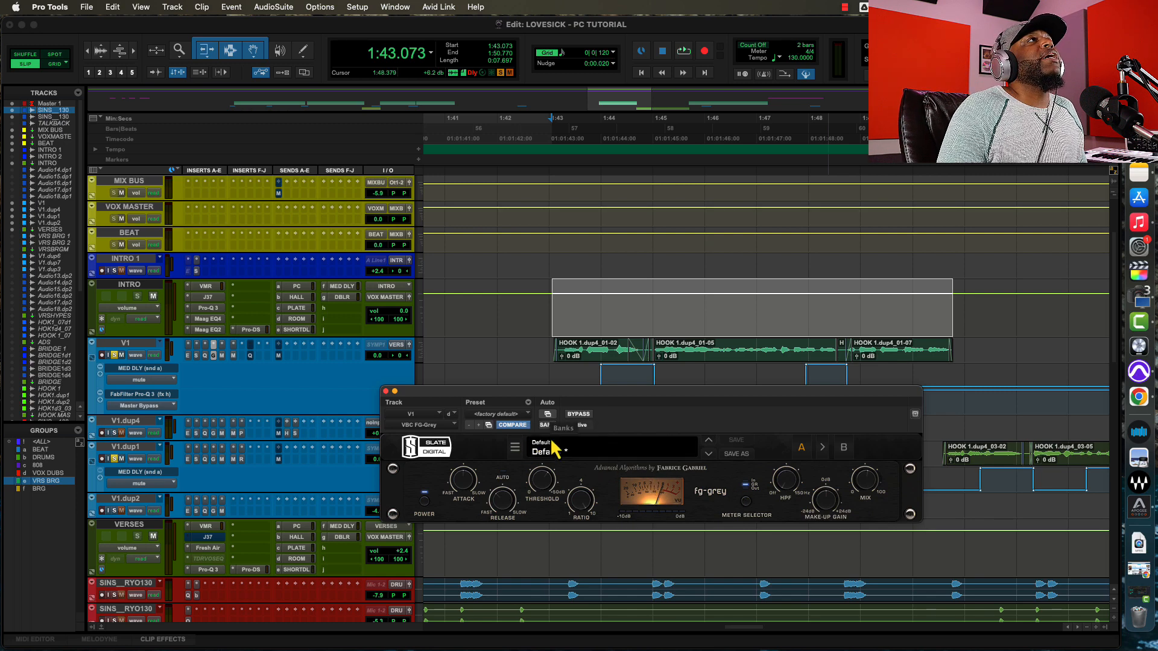
pyautogui.press('space')
pyautogui.click(578, 415)
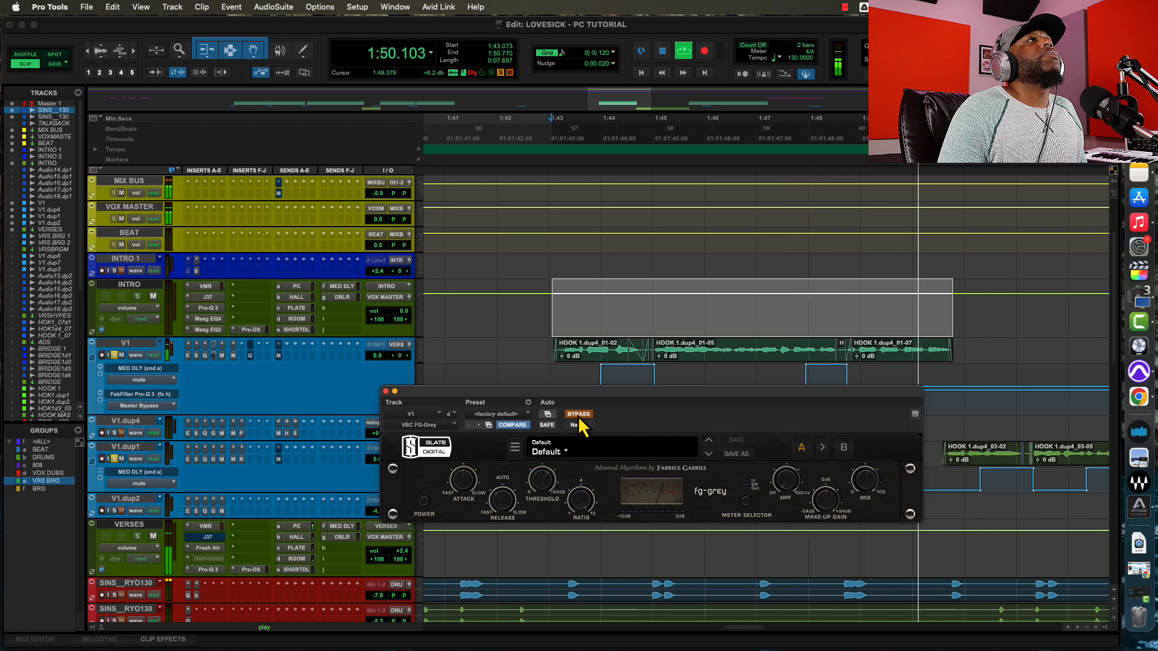
pyautogui.click(578, 415)
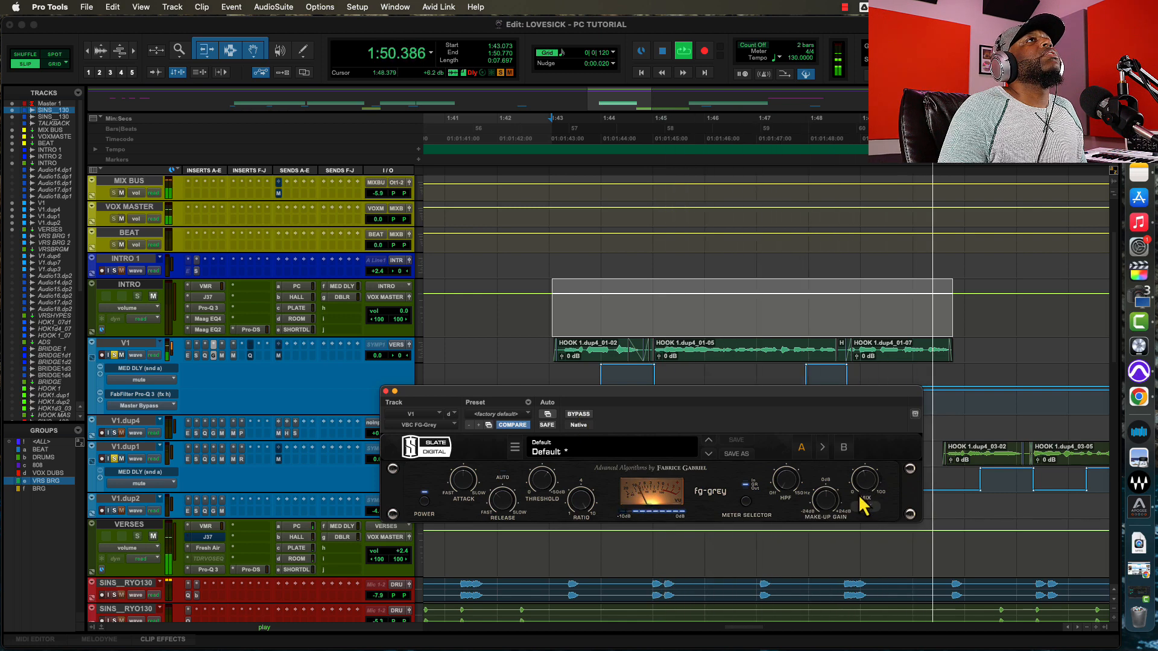
pyautogui.click(578, 416)
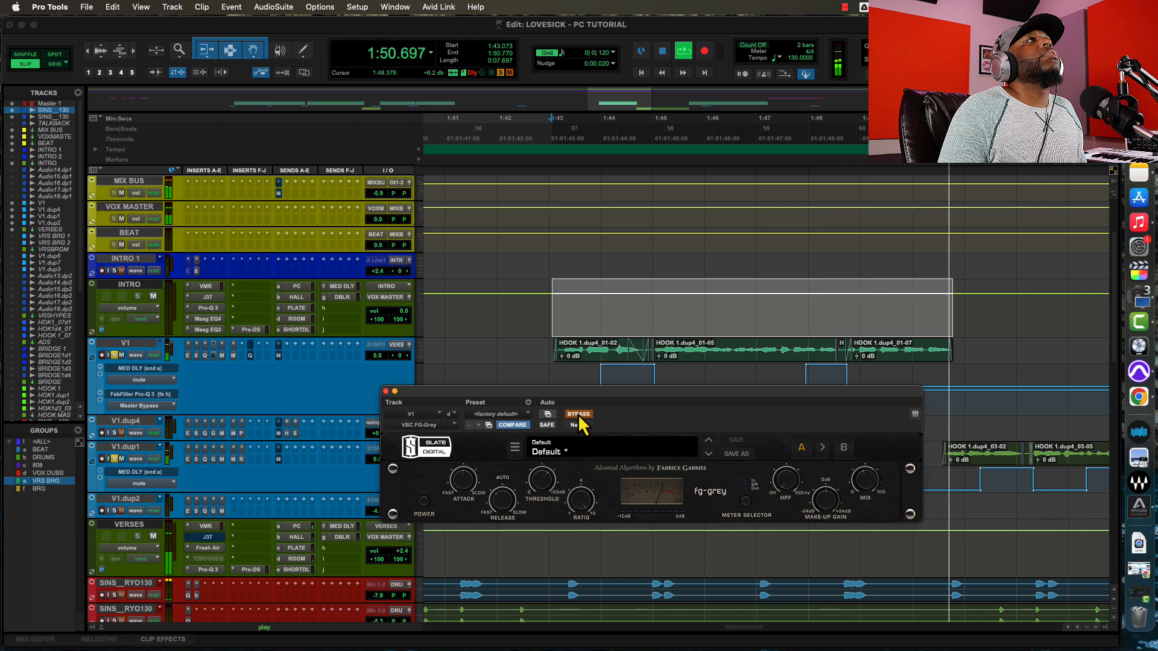
pyautogui.press('space')
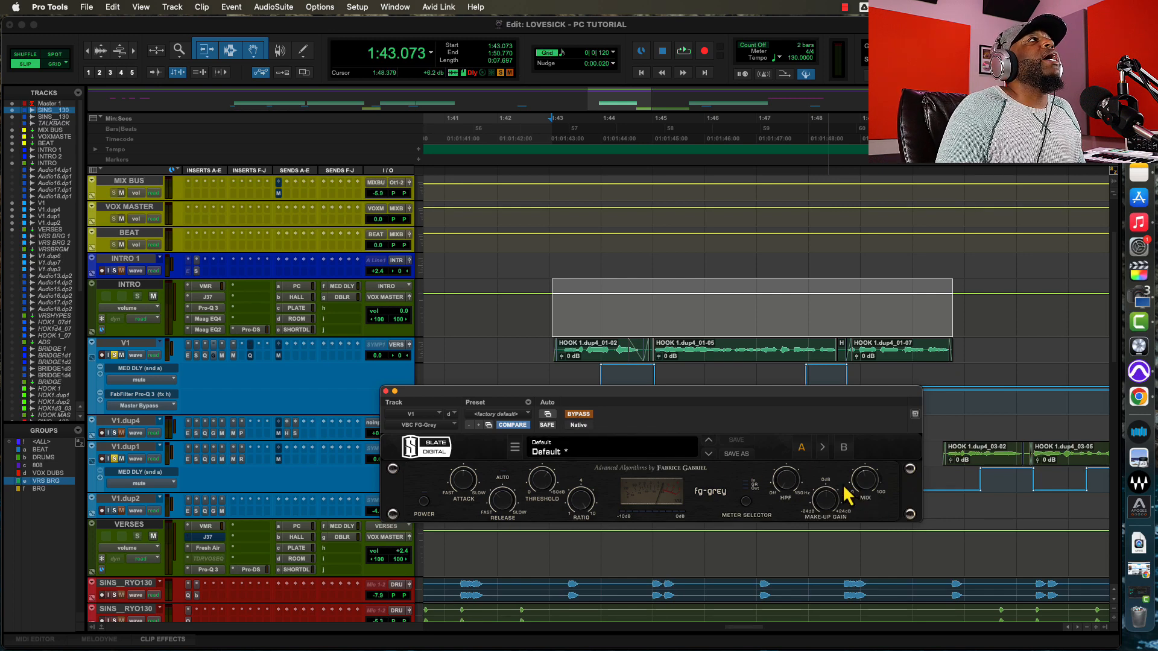
# Unsolo V1 and V1.dup1, and play the selection in the full mix, re-engaging FG-Grey during playback
pyautogui.click(115, 356)
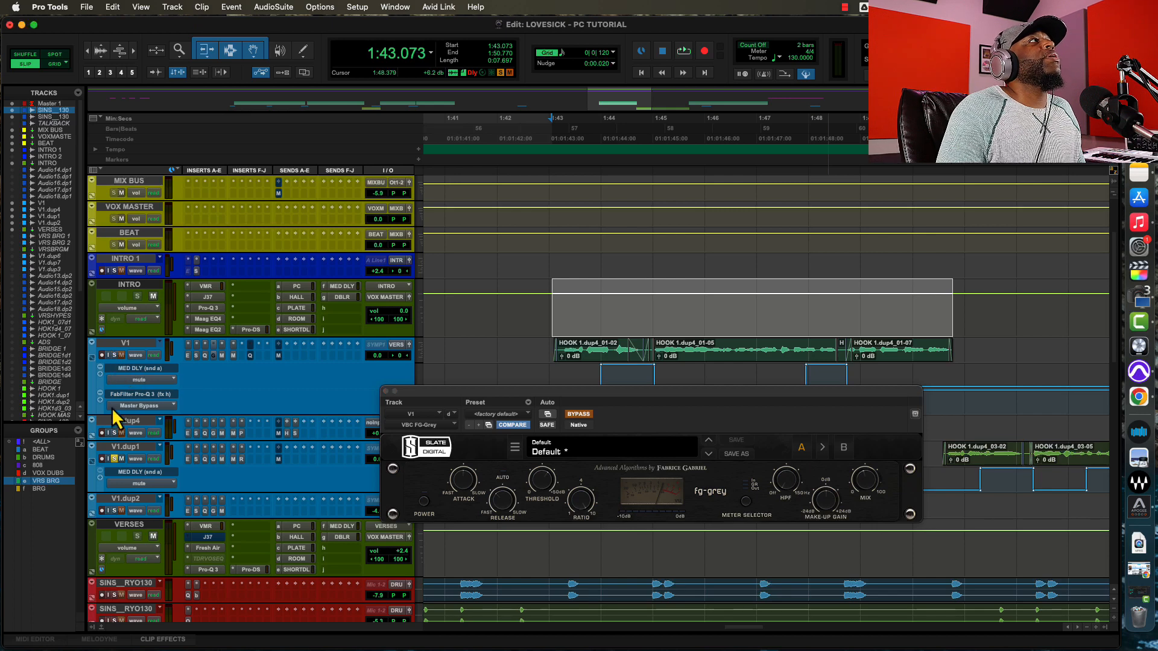
pyautogui.click(114, 460)
pyautogui.press('space')
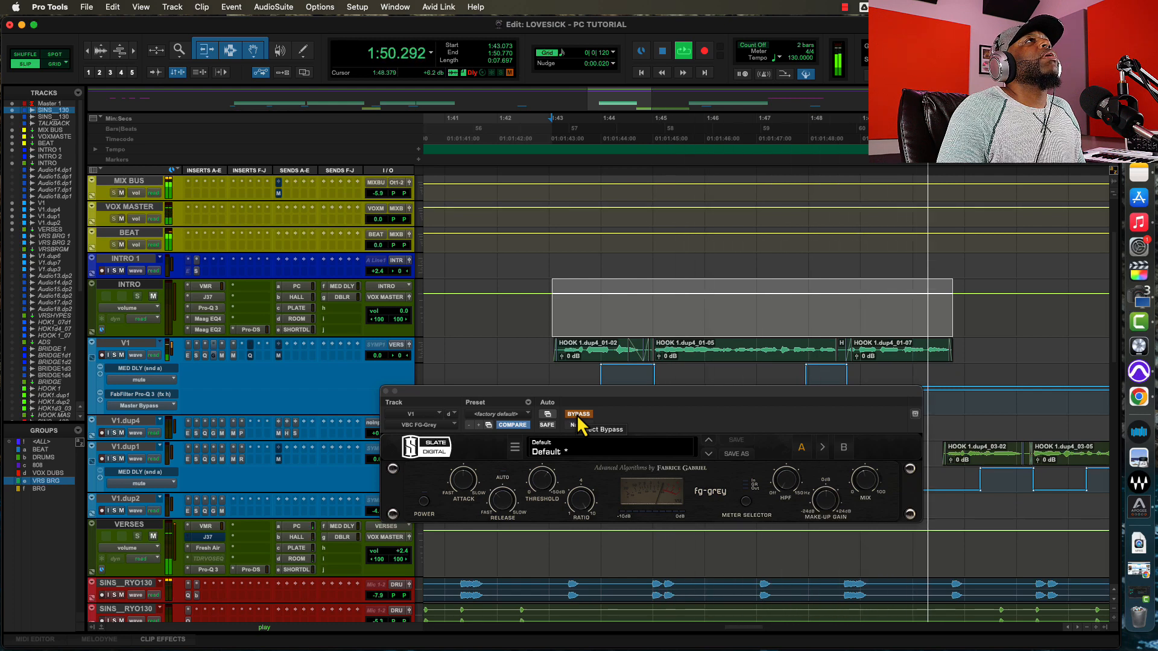
pyautogui.click(578, 415)
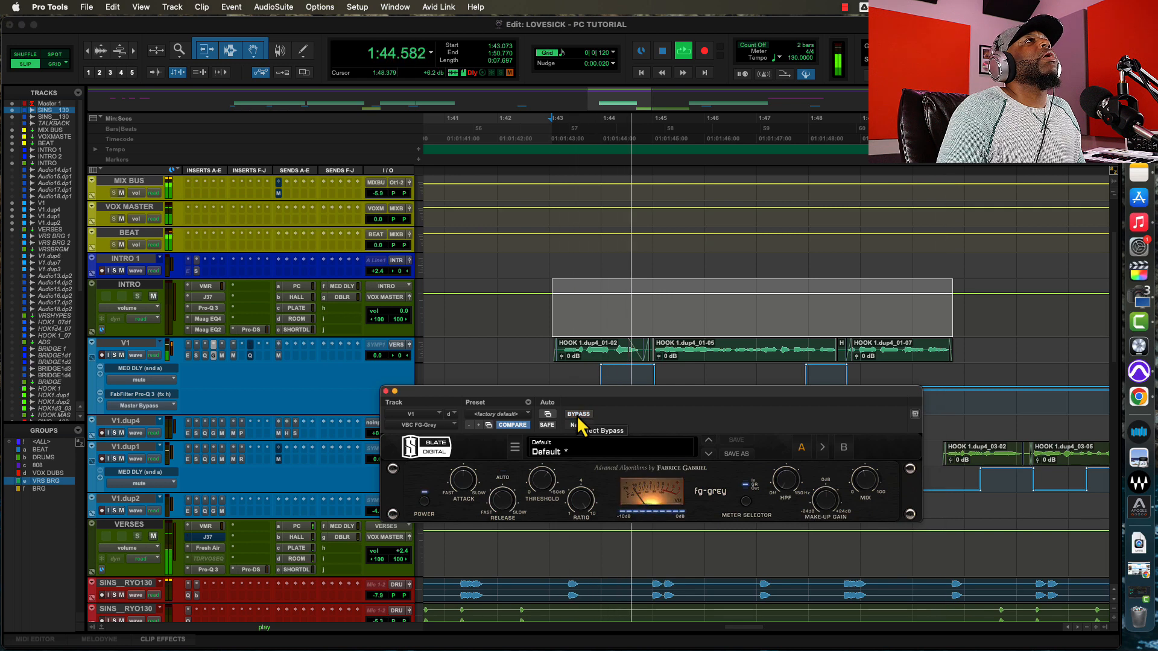
# Raise FG-Grey's make-up gain to about 2.4 dB and compare it with the bypassed sound during playback
pyautogui.moveTo(820, 500)
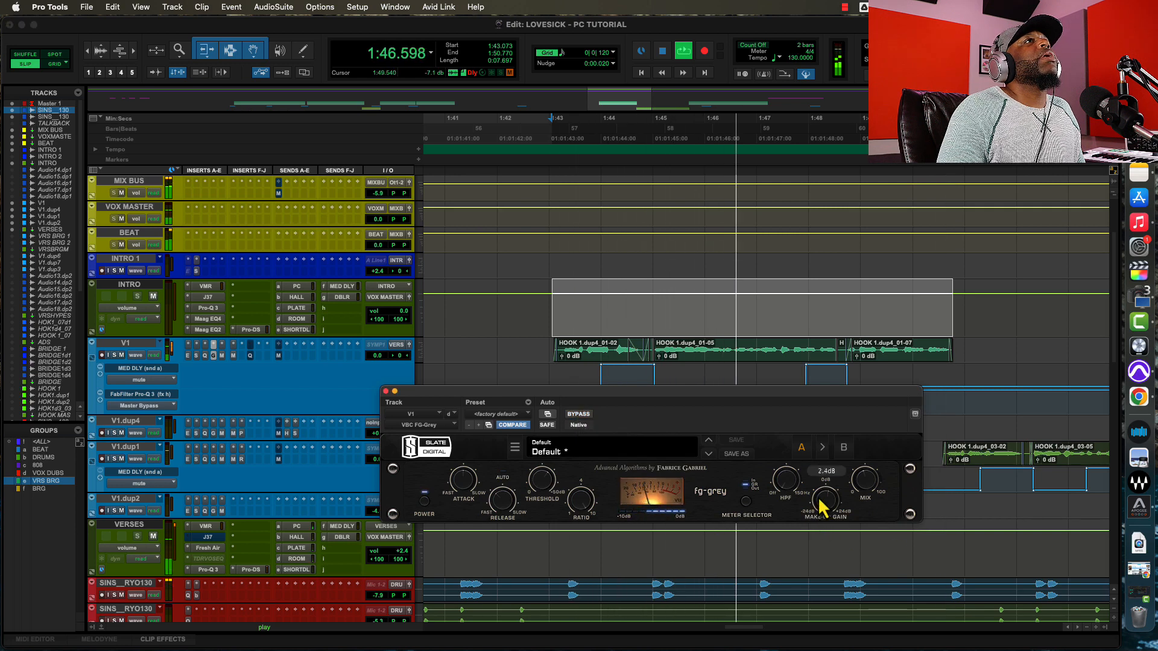
pyautogui.moveTo(820, 485); pyautogui.dragTo(820, 481)
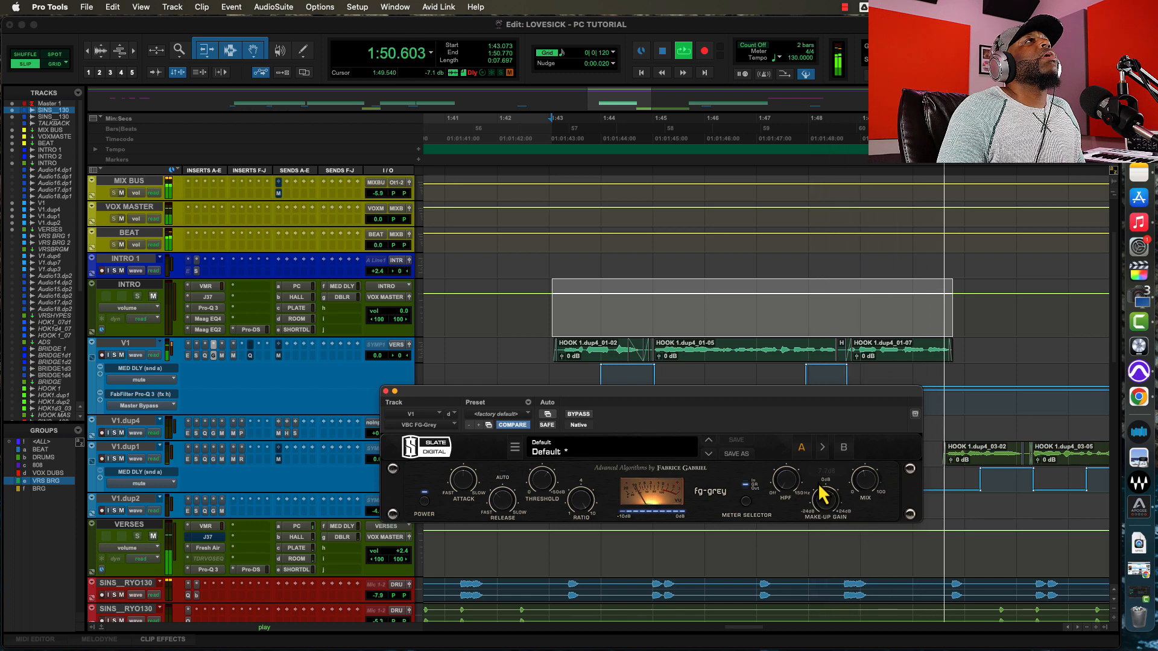
pyautogui.click(579, 415)
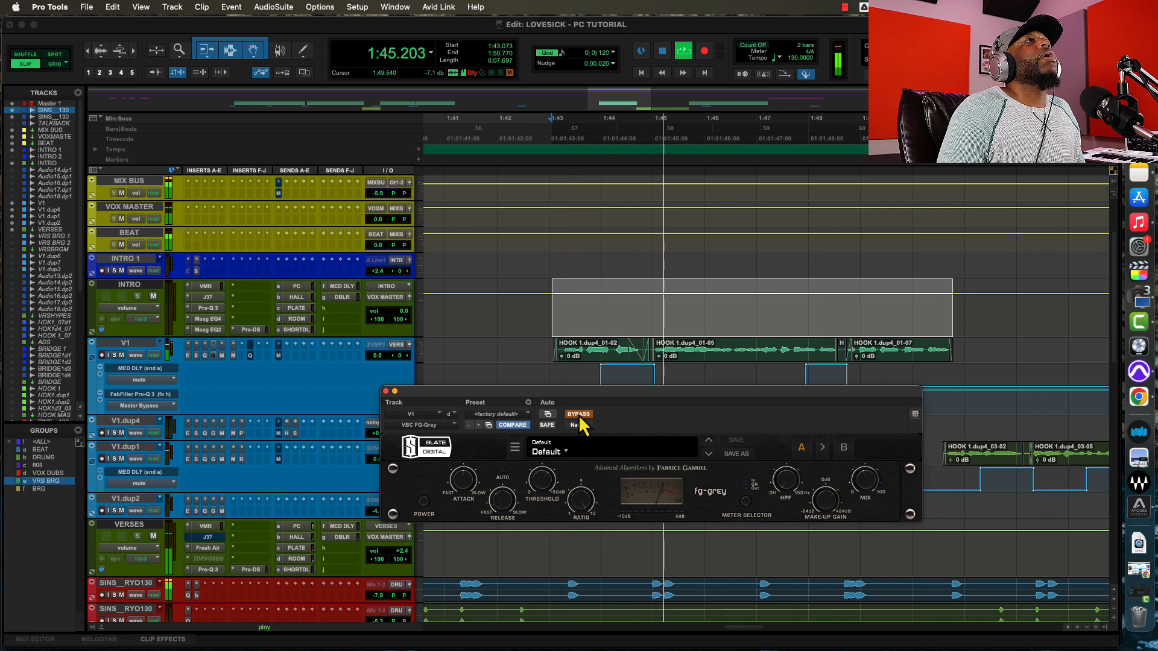
pyautogui.click(580, 419)
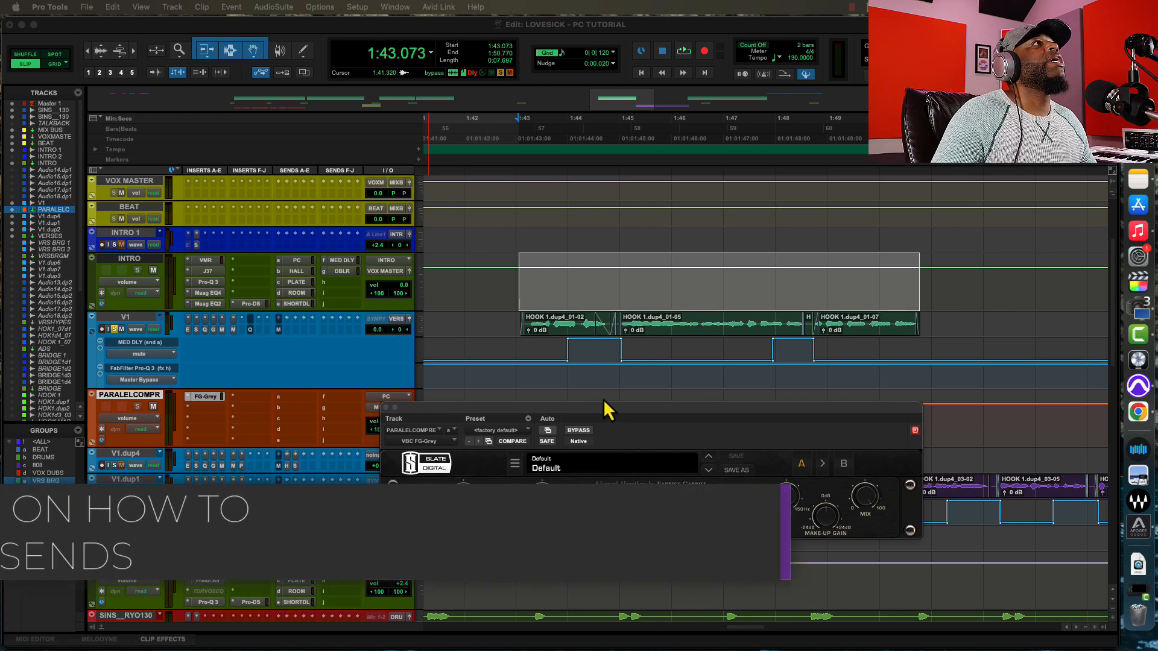
# Move the PARALELCOMPR track's FG-Grey window clear of the track controls
pyautogui.moveTo(625, 410); pyautogui.dragTo(664, 411)
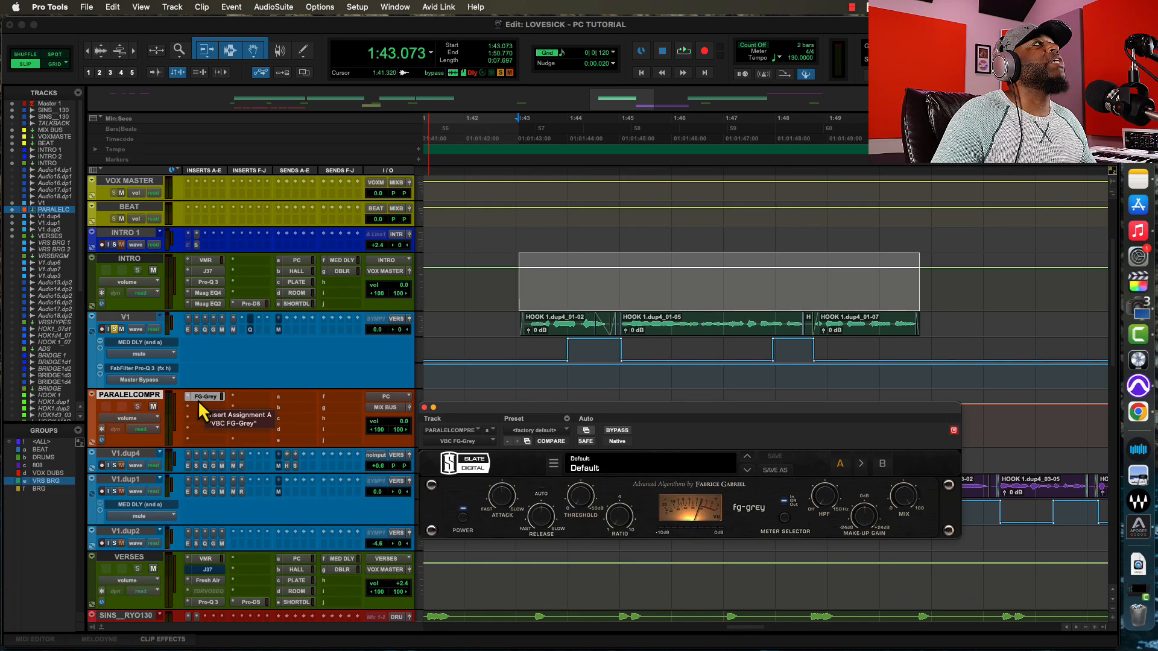
pyautogui.click(212, 336)
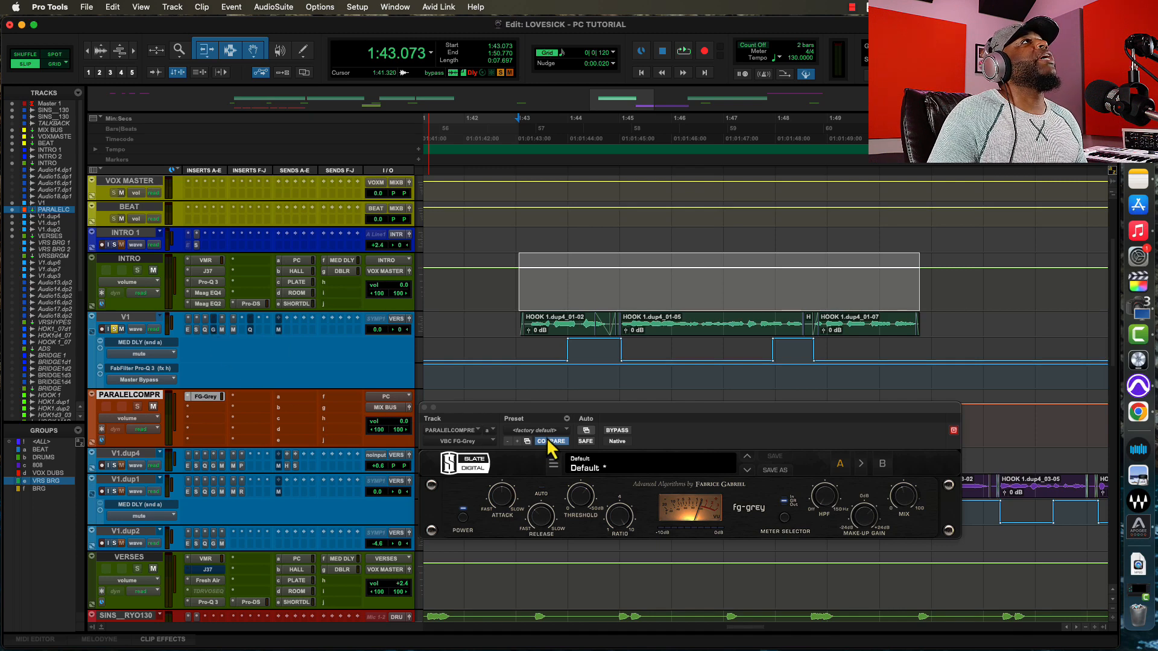
pyautogui.moveTo(566, 411); pyautogui.dragTo(584, 414)
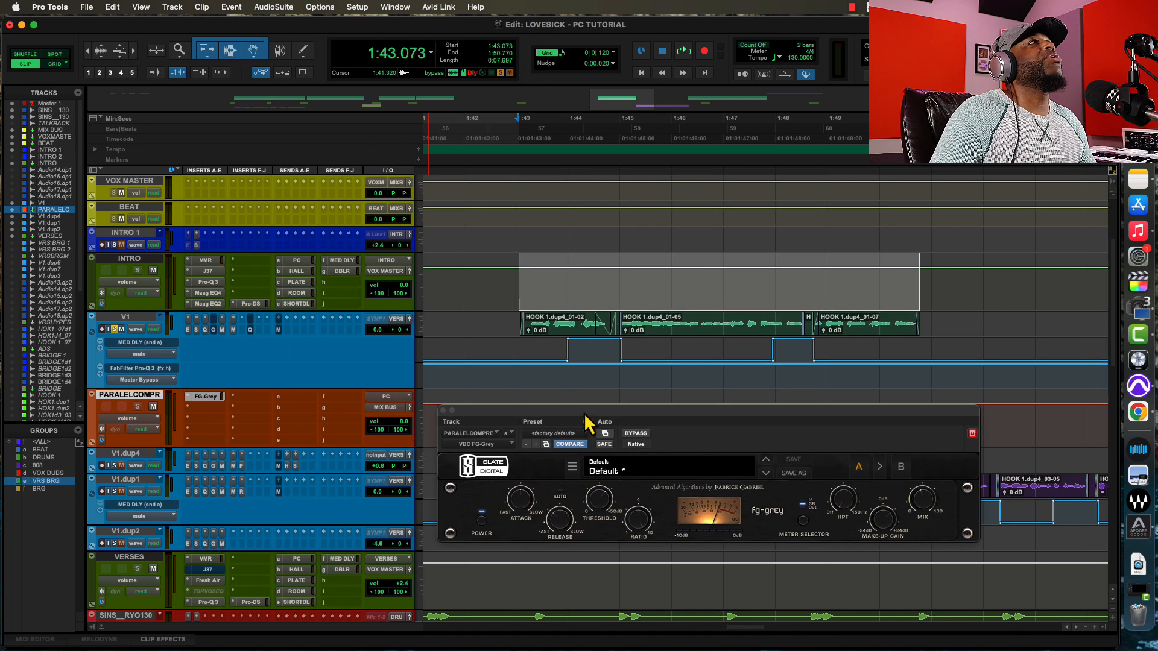
# Assign V1's send B to the PC (Stereo) bus and move the send window clear of the compressor
pyautogui.click(285, 319)
pyautogui.moveTo(311, 330)
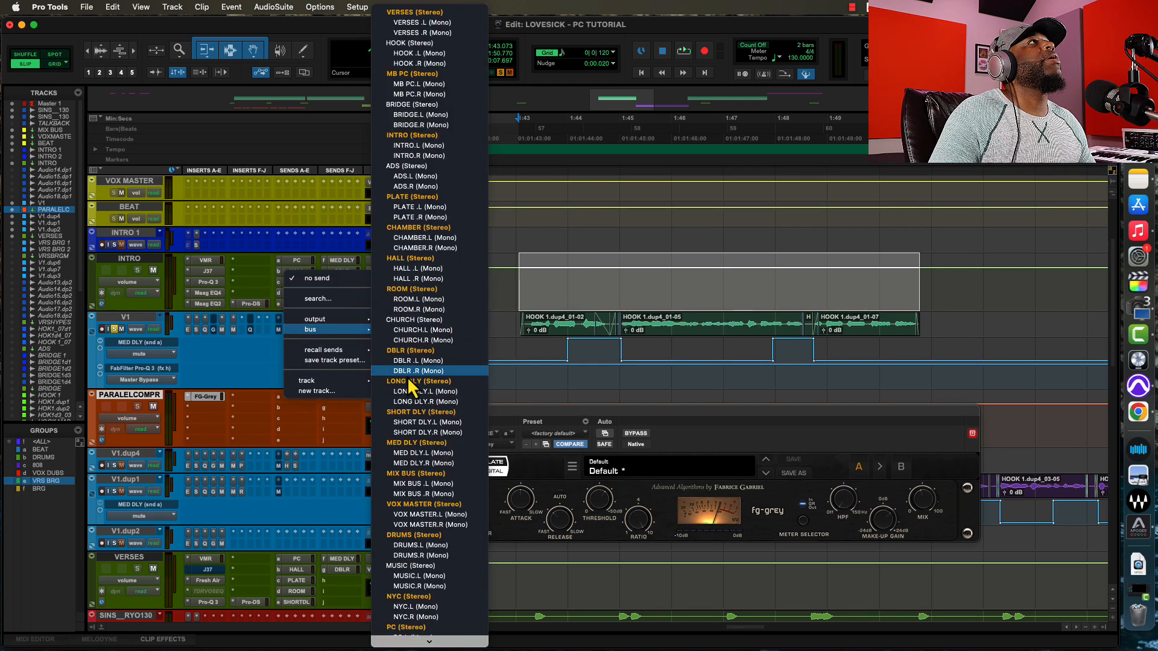
pyautogui.scroll(-1, 407, 377)
pyautogui.scroll(-2, 407, 377)
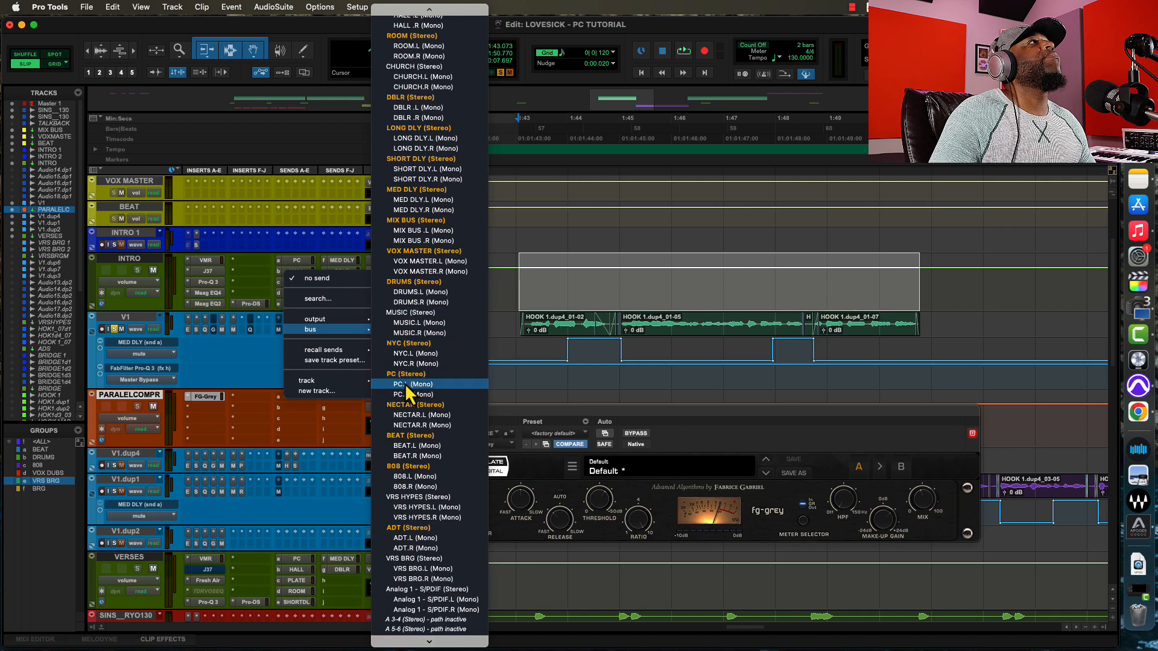
pyautogui.click(407, 376)
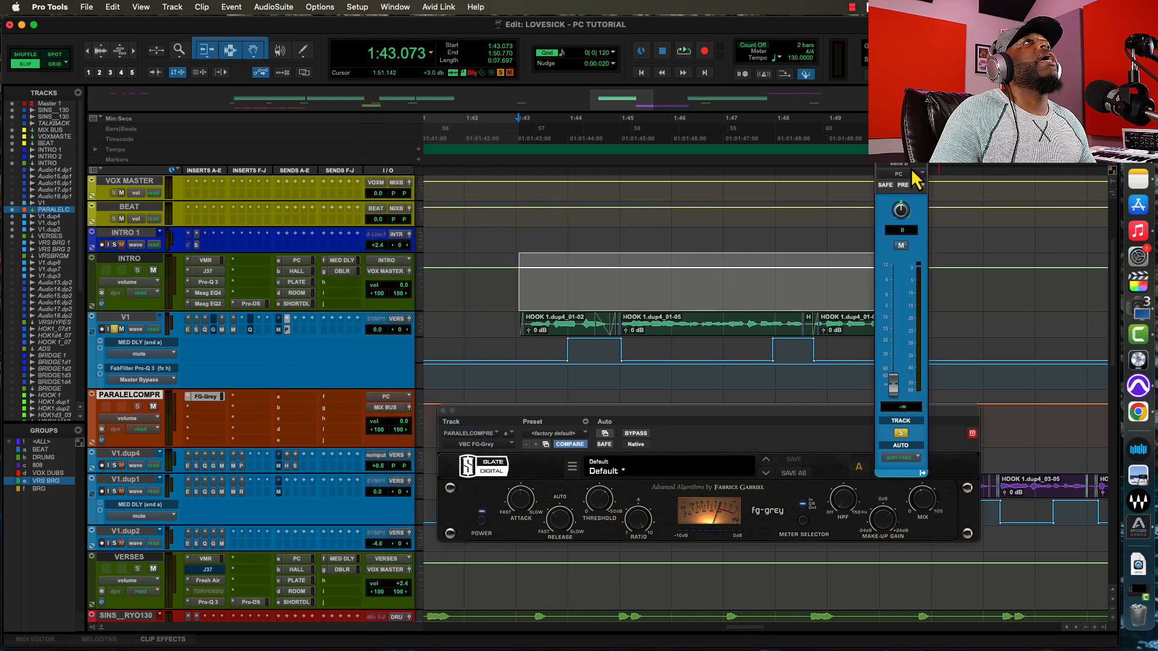
pyautogui.moveTo(916, 152); pyautogui.dragTo(1016, 171)
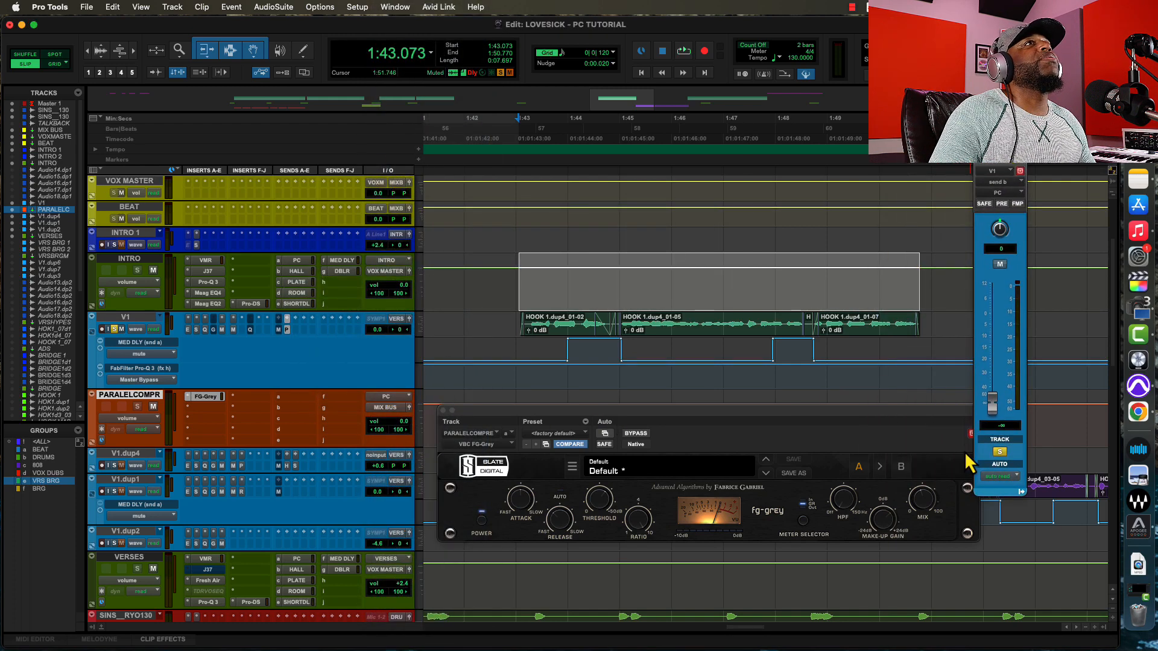
# Play the selected hook section and raise V1's PC send level to +0.7 dB
pyautogui.press('space')
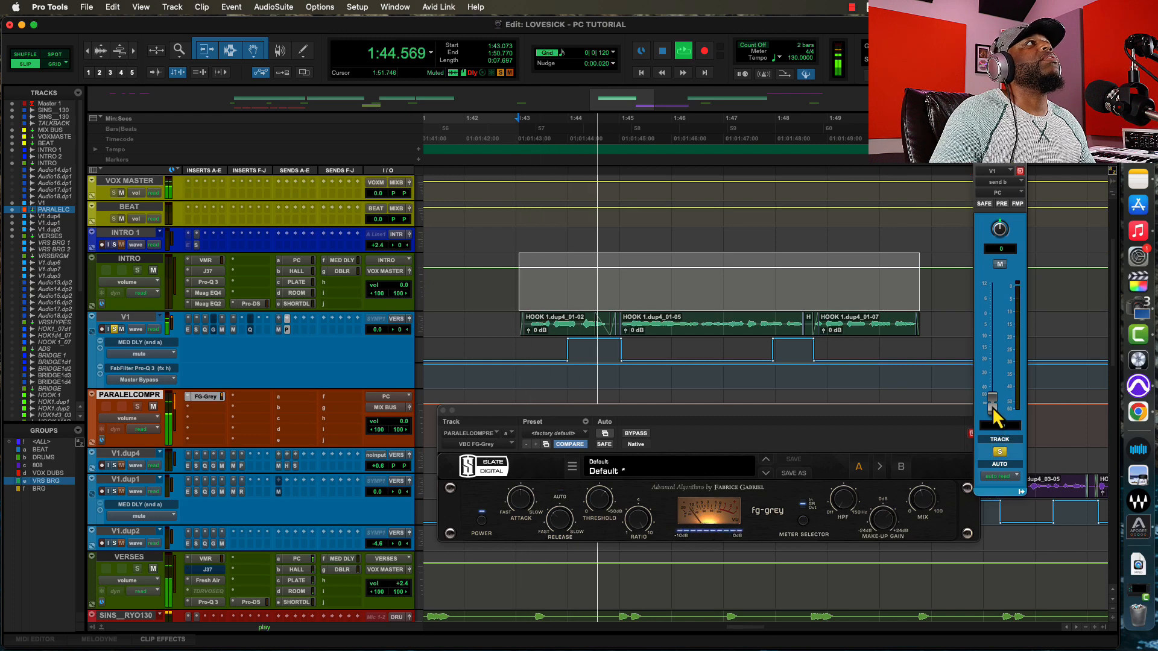
pyautogui.moveTo(992, 412); pyautogui.dragTo(990, 316)
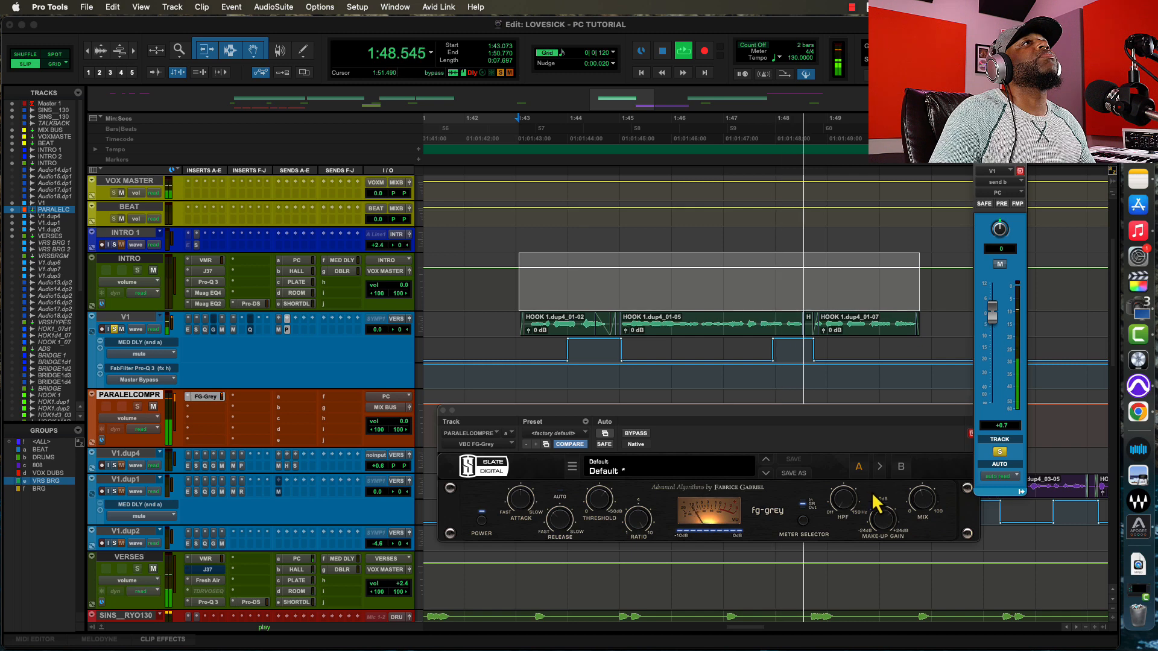
pyautogui.moveTo(849, 508)
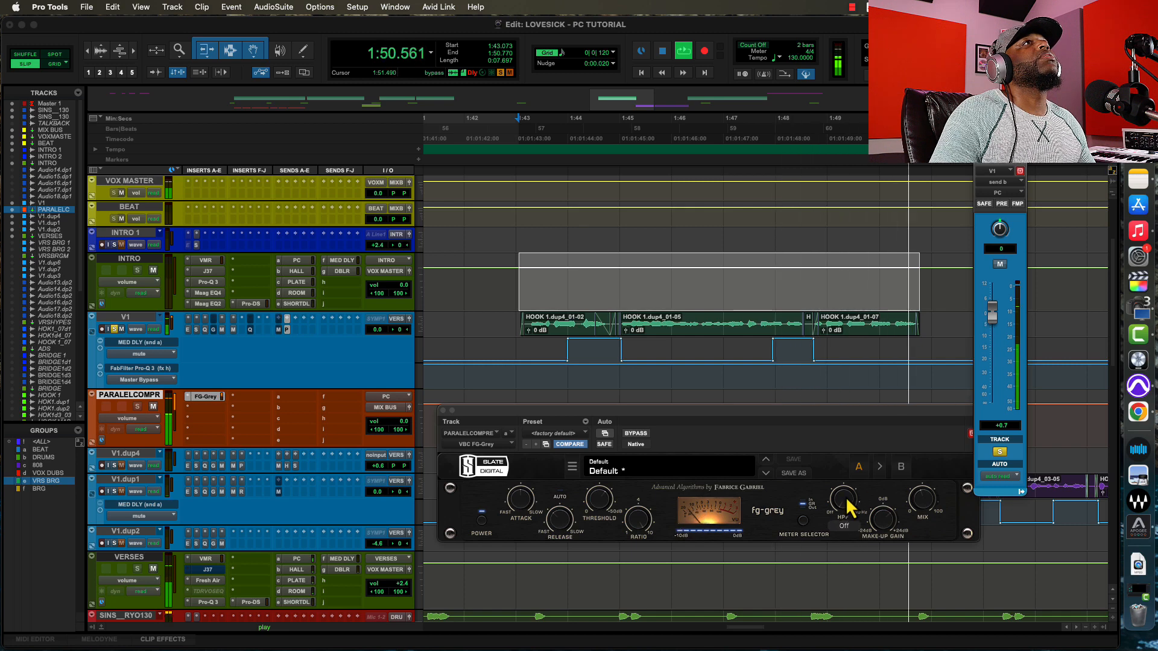
# Replay the selected hook section and compare the soloed V1 with its PC send muted and unmuted
pyautogui.press('space')
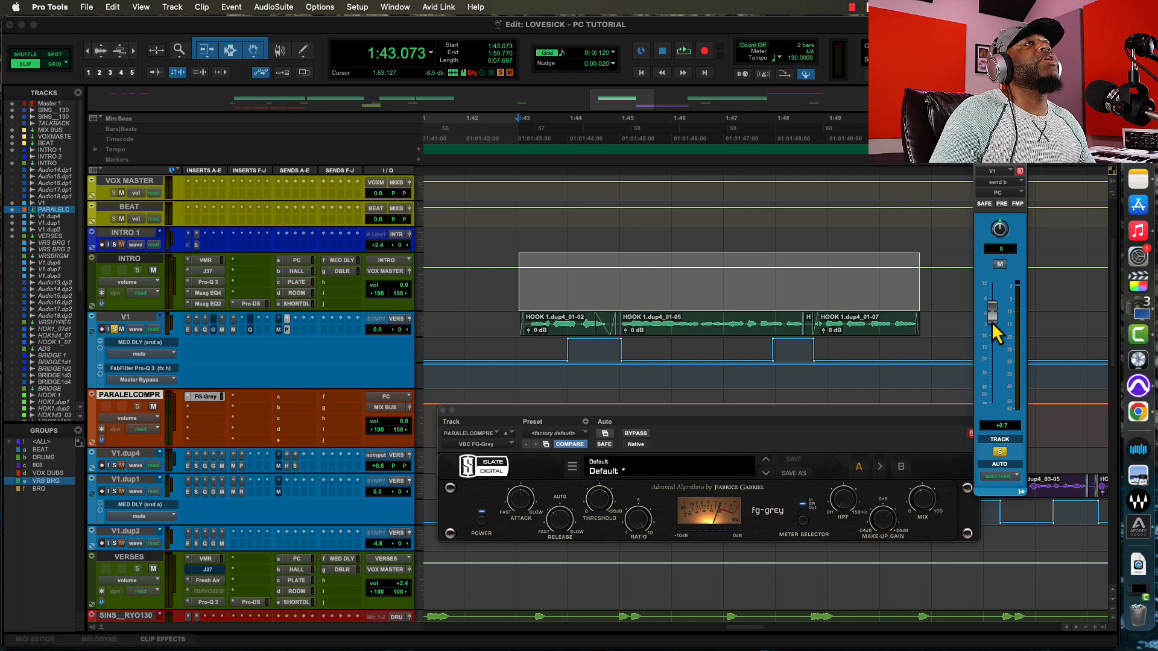
pyautogui.press('space')
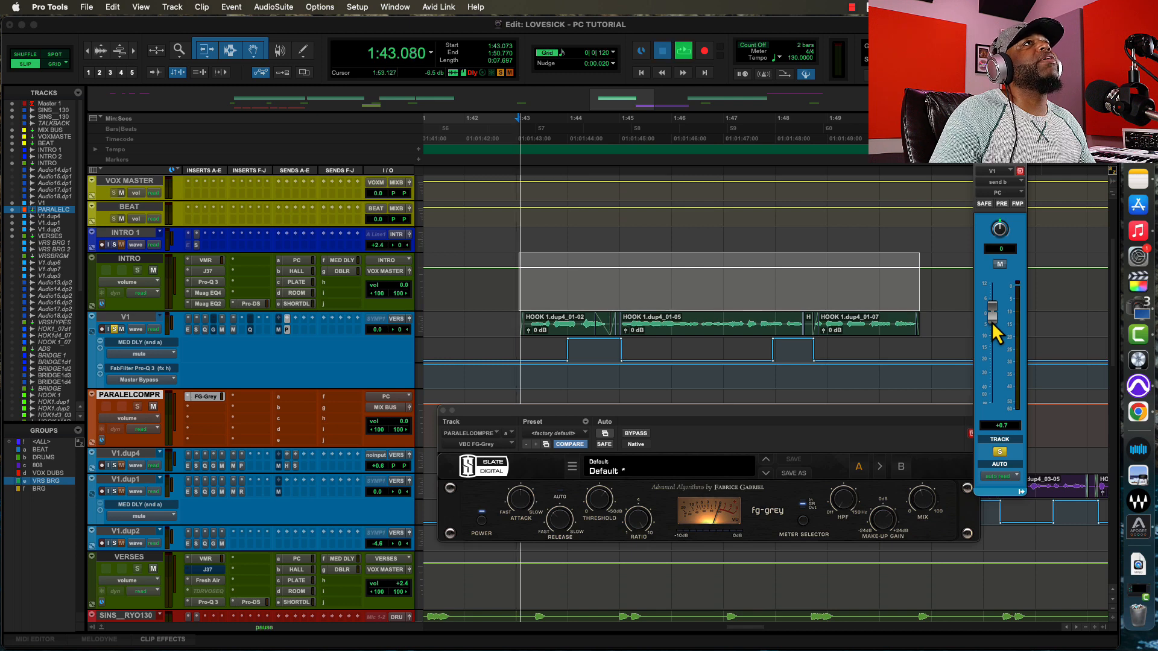
pyautogui.click(998, 267)
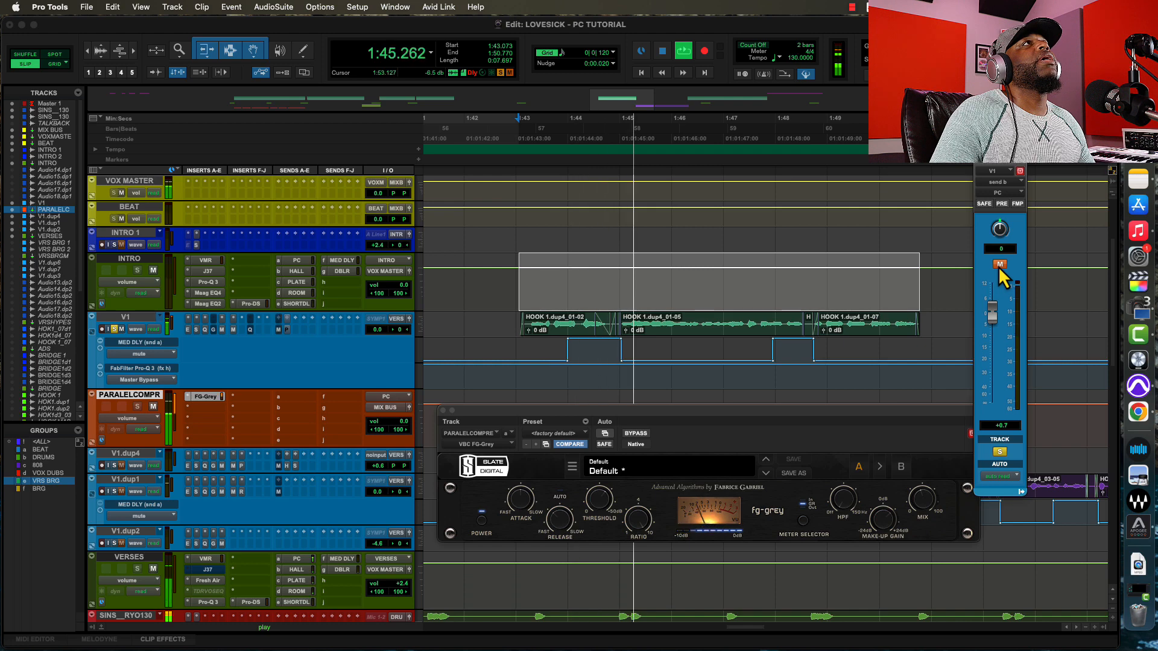
pyautogui.click(999, 266)
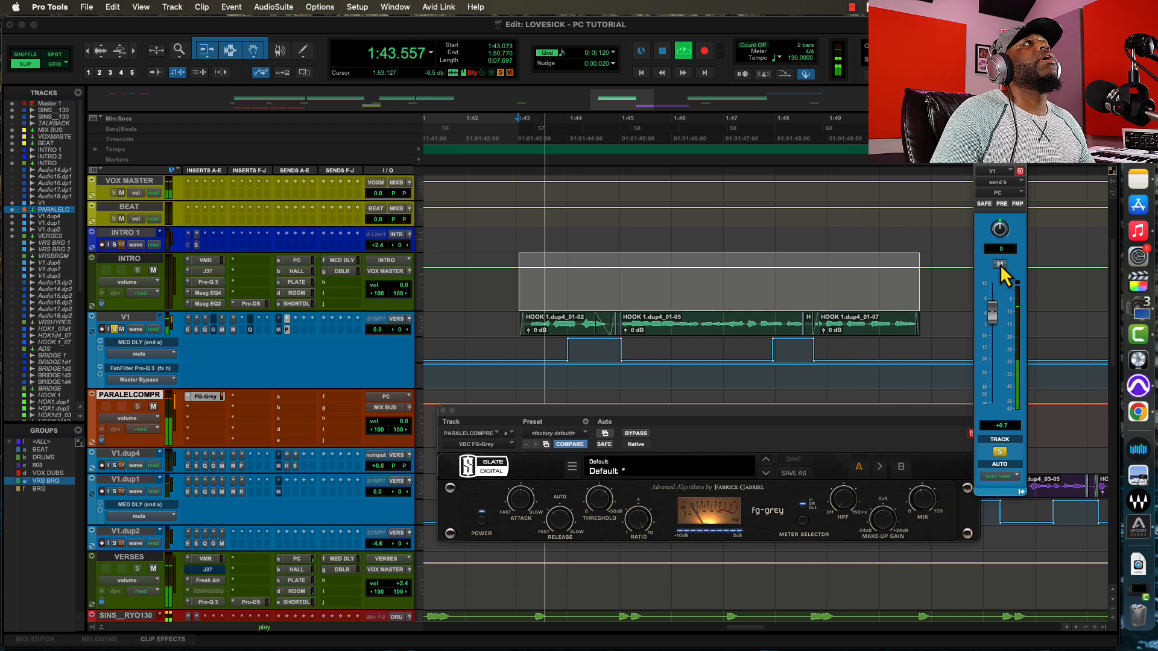
pyautogui.click(1000, 264)
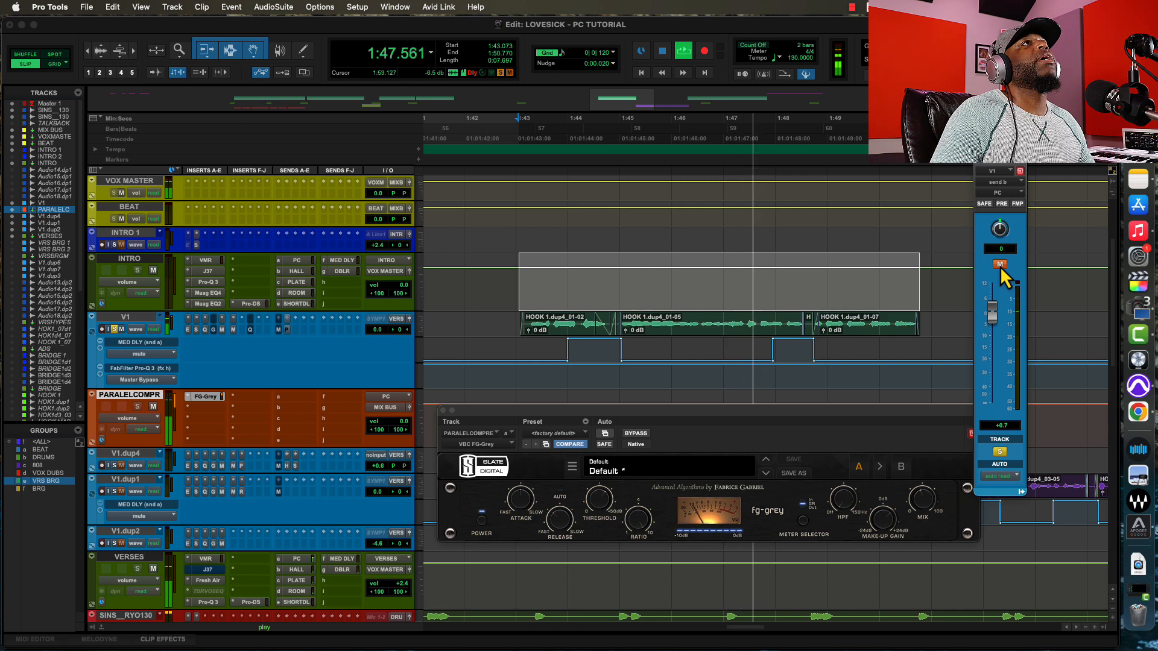
pyautogui.click(1000, 265)
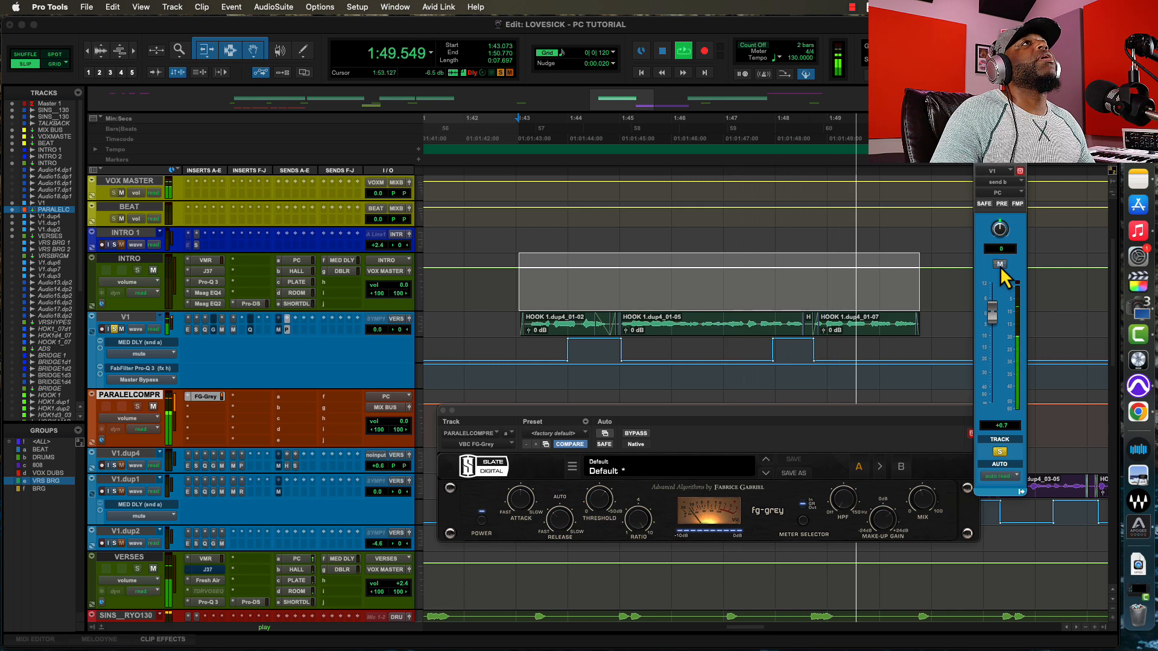
pyautogui.press('space')
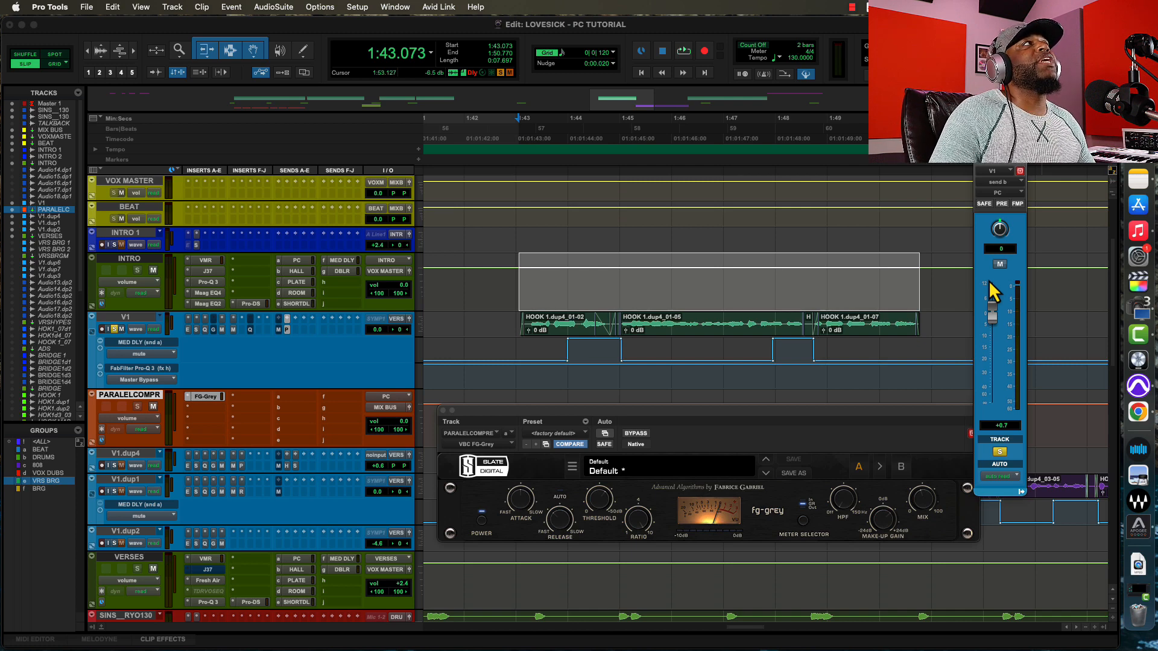
# Take V1 out of solo and compare its PC send muted and unmuted within the full mix
pyautogui.click(114, 329)
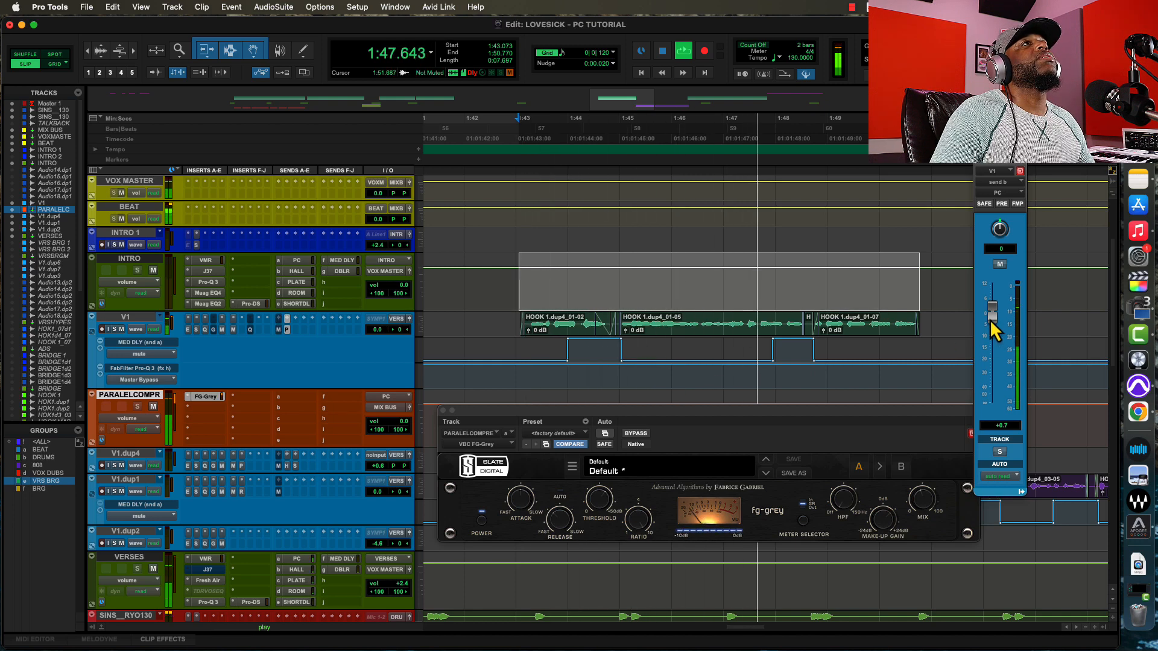
pyautogui.click(999, 265)
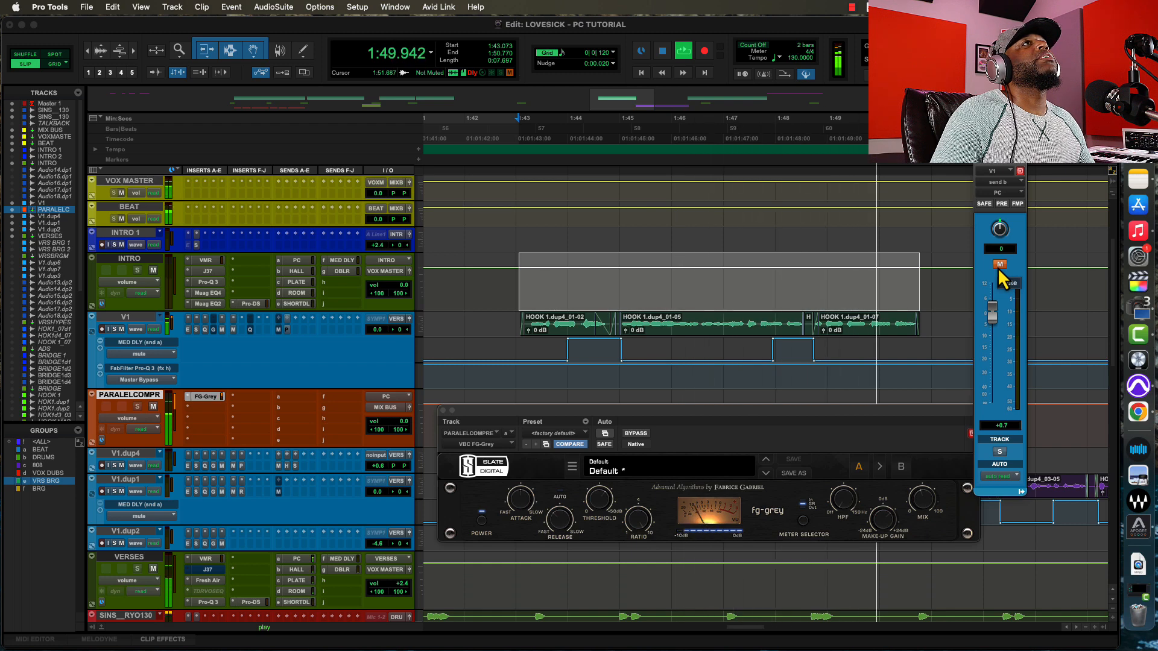
pyautogui.click(1000, 264)
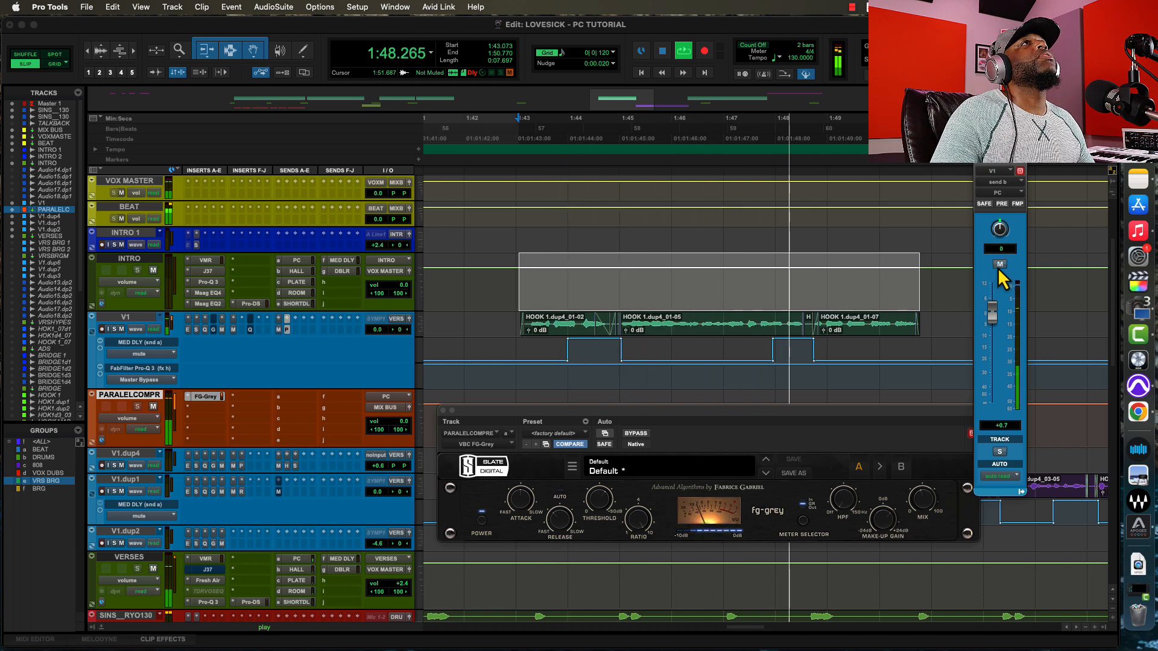
pyautogui.click(1000, 266)
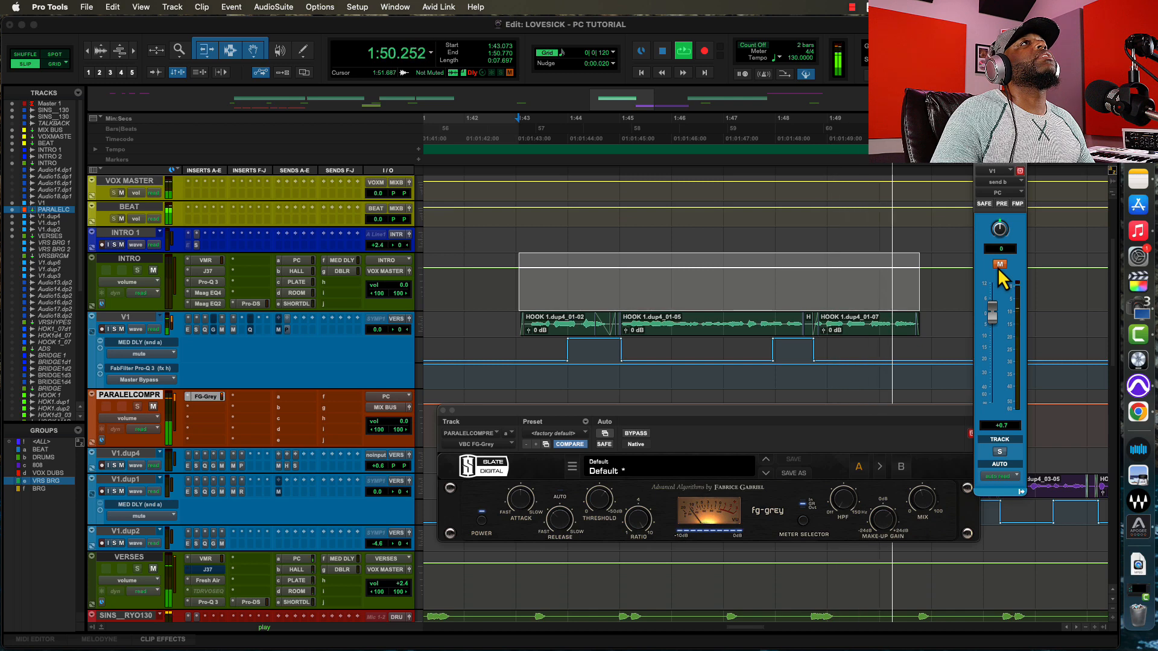
pyautogui.press('space')
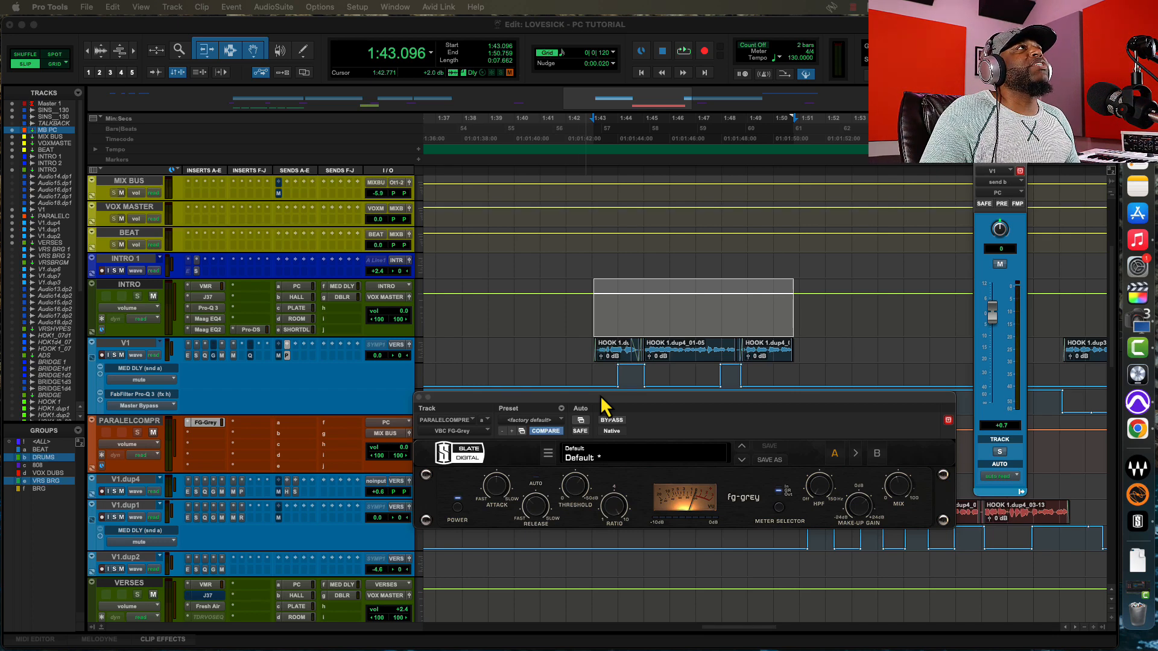
# Insert FabFilter Pro-Q 3 after FG-Grey on the PARALELCOMPR track and move its window up to show the full EQ display
pyautogui.click(188, 434)
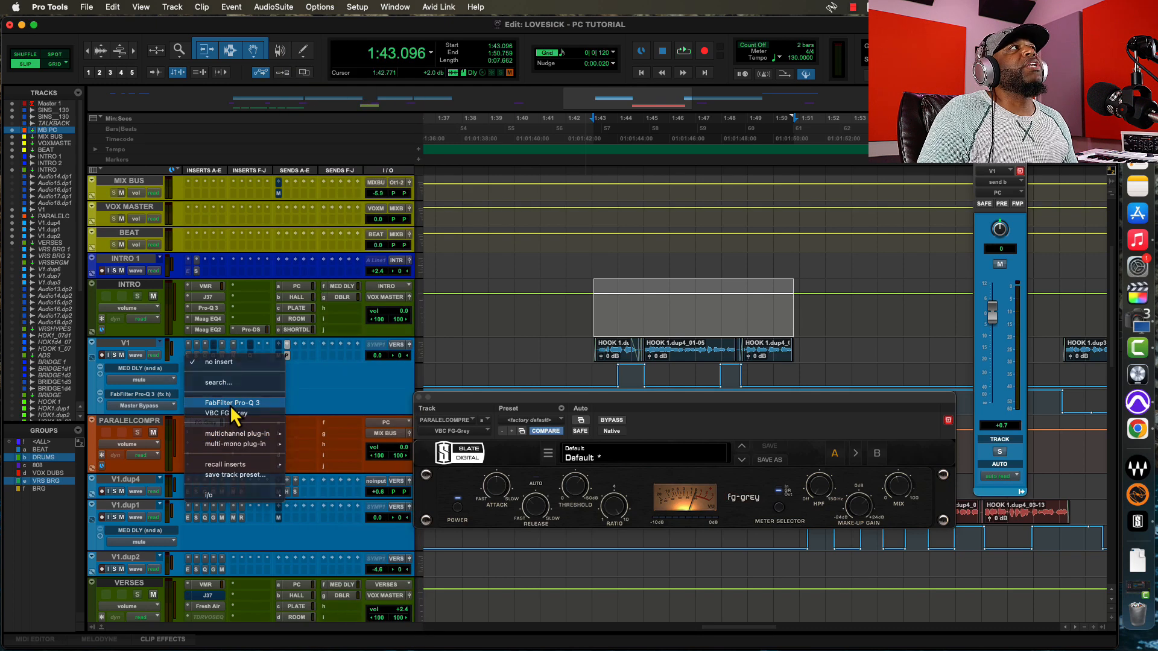
pyautogui.click(233, 413)
pyautogui.moveTo(561, 400); pyautogui.dragTo(539, 366)
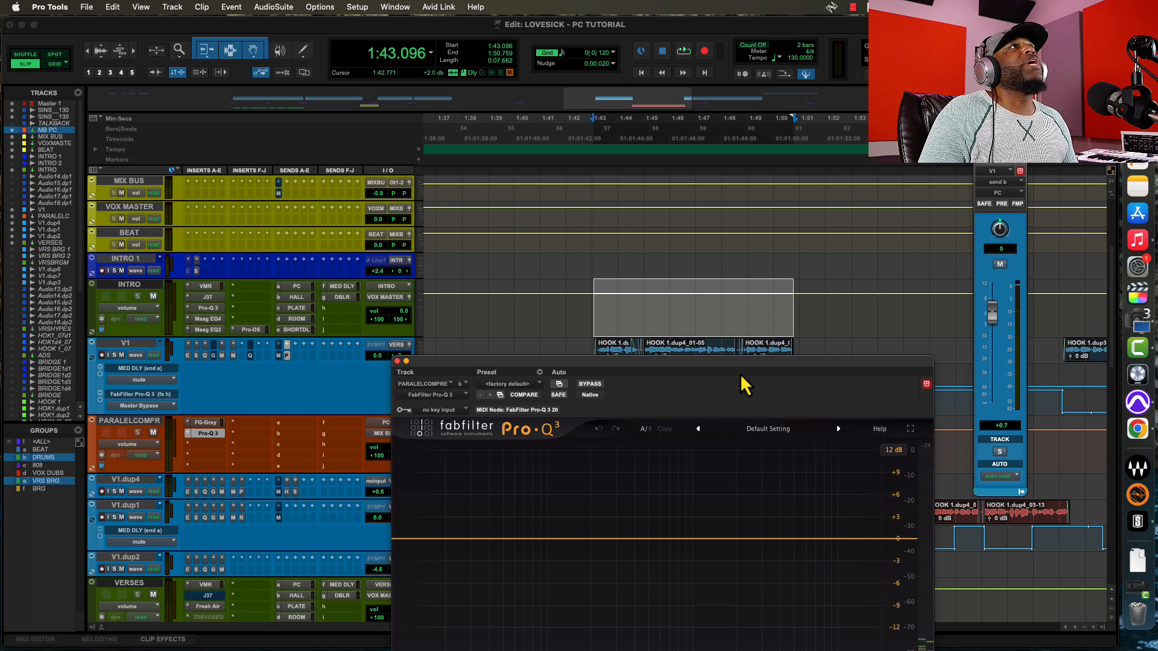
pyautogui.moveTo(729, 365); pyautogui.dragTo(733, 250)
# Add a high-shelf boost in Pro-Q 3 during playback, settling at about 4228.6 Hz and +5.32 dB
pyautogui.press('space')
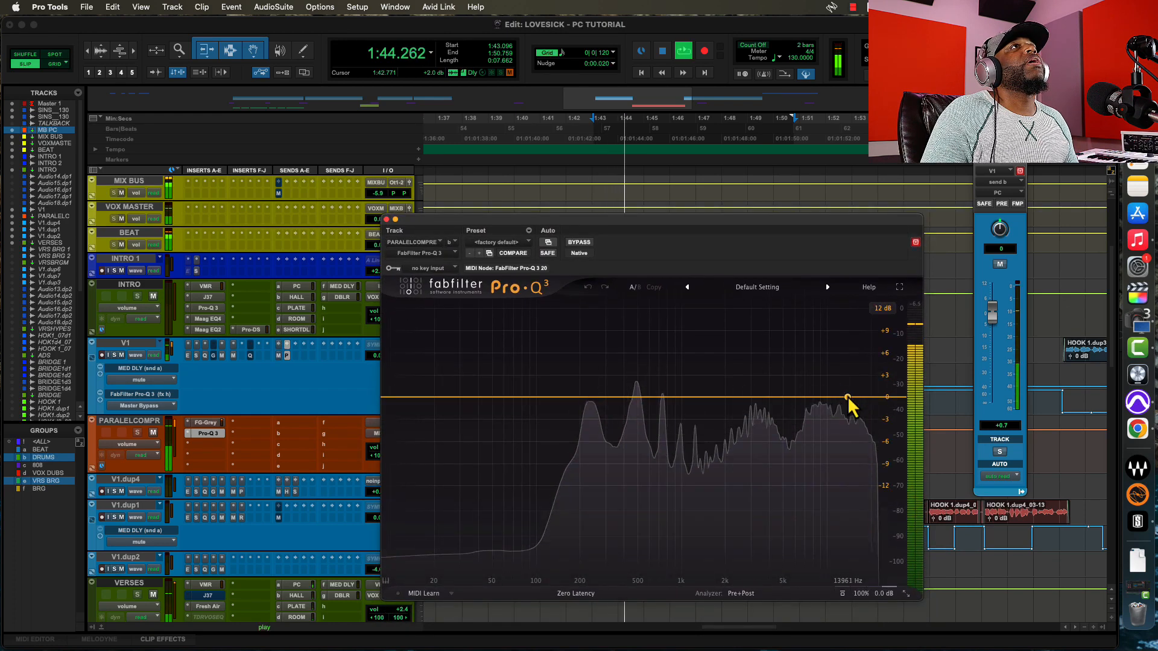
pyautogui.moveTo(849, 402); pyautogui.dragTo(743, 384)
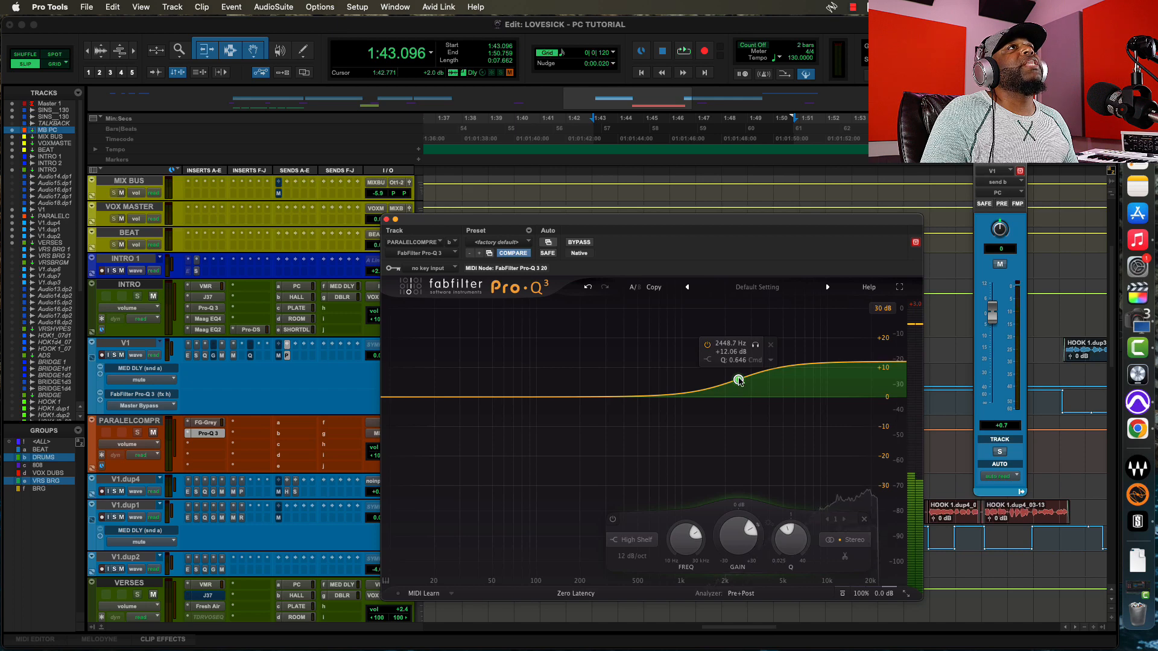
pyautogui.press('space')
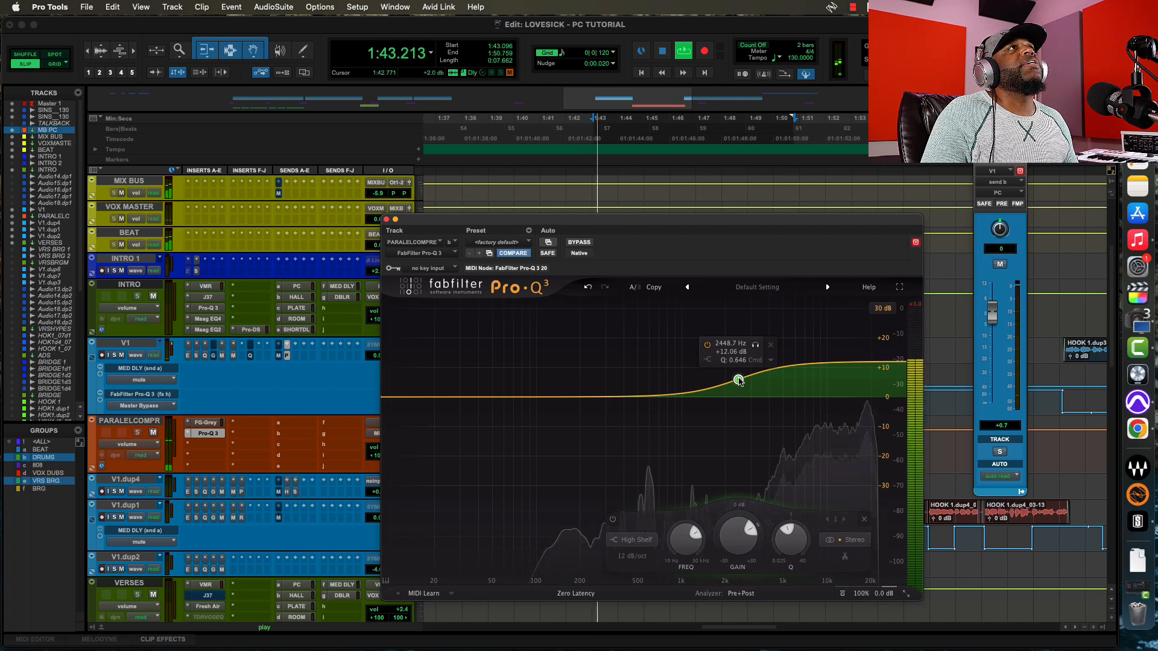
pyautogui.moveTo(739, 381); pyautogui.dragTo(774, 401)
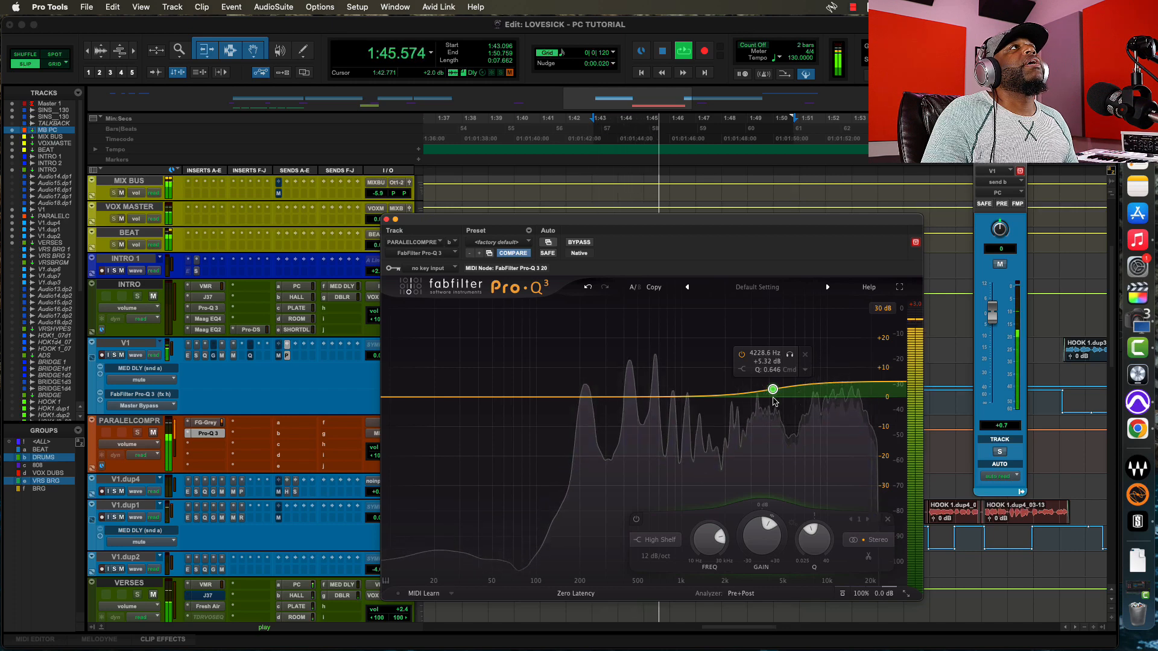
pyautogui.press('space')
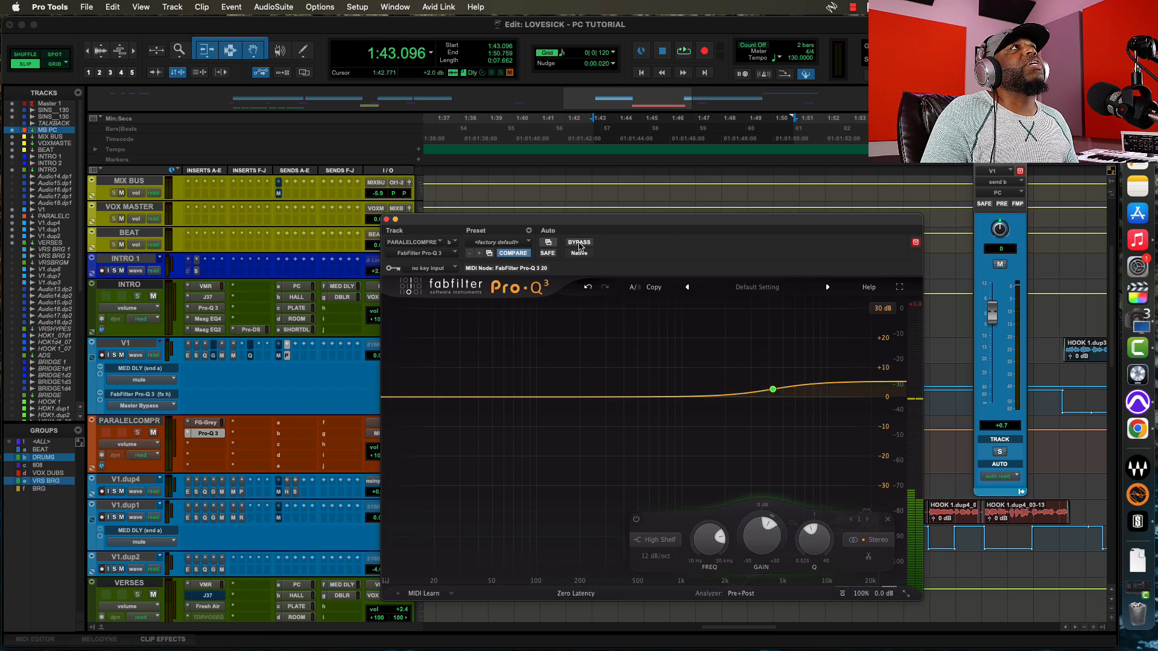
# Reduce the Pro-Q 3 high shelf to about +4.59 dB while comparing the EQ with its bypassed sound during playback
pyautogui.press('space')
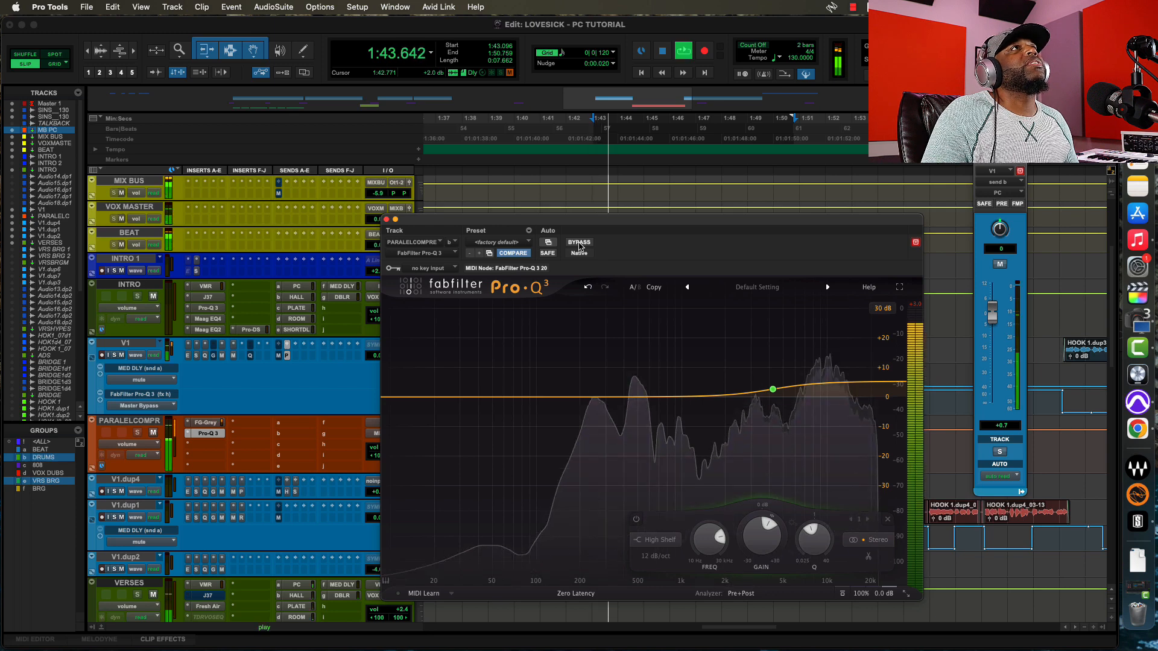
pyautogui.click(579, 243)
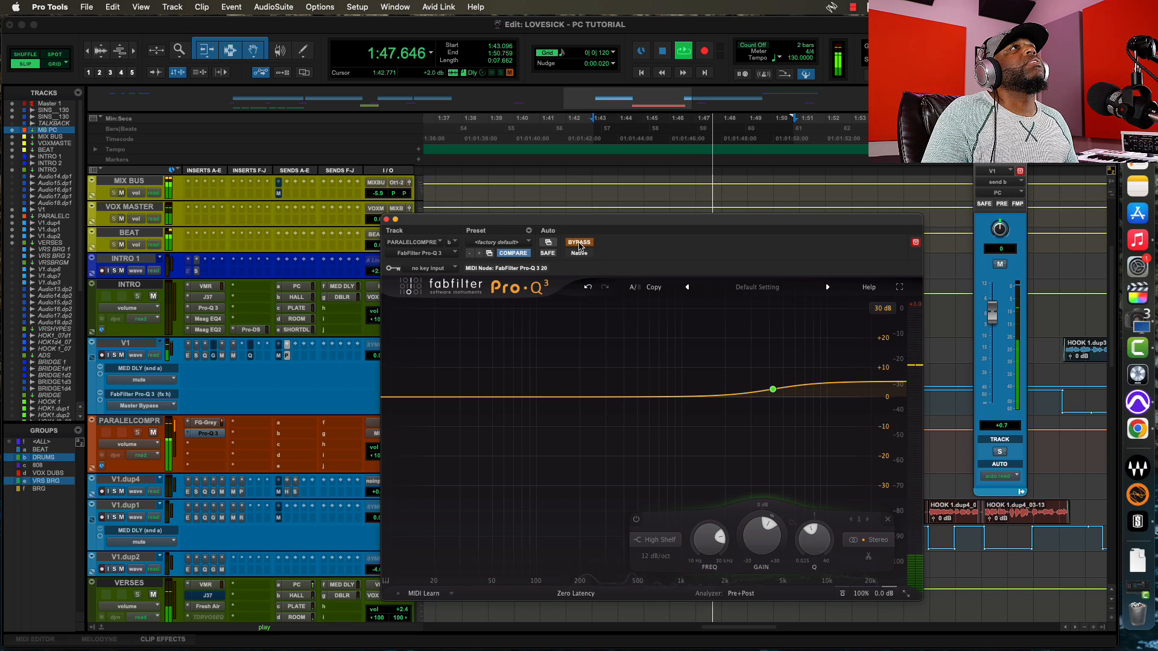
pyautogui.click(580, 244)
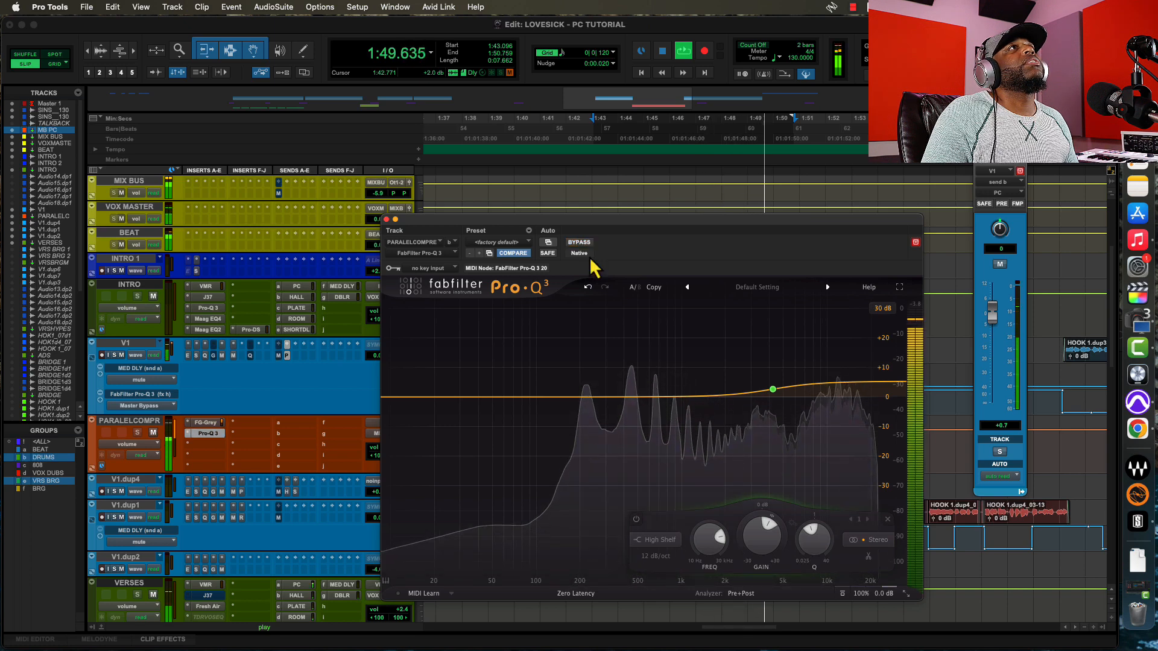
pyautogui.moveTo(781, 401)
pyautogui.moveTo(778, 393); pyautogui.dragTo(778, 394)
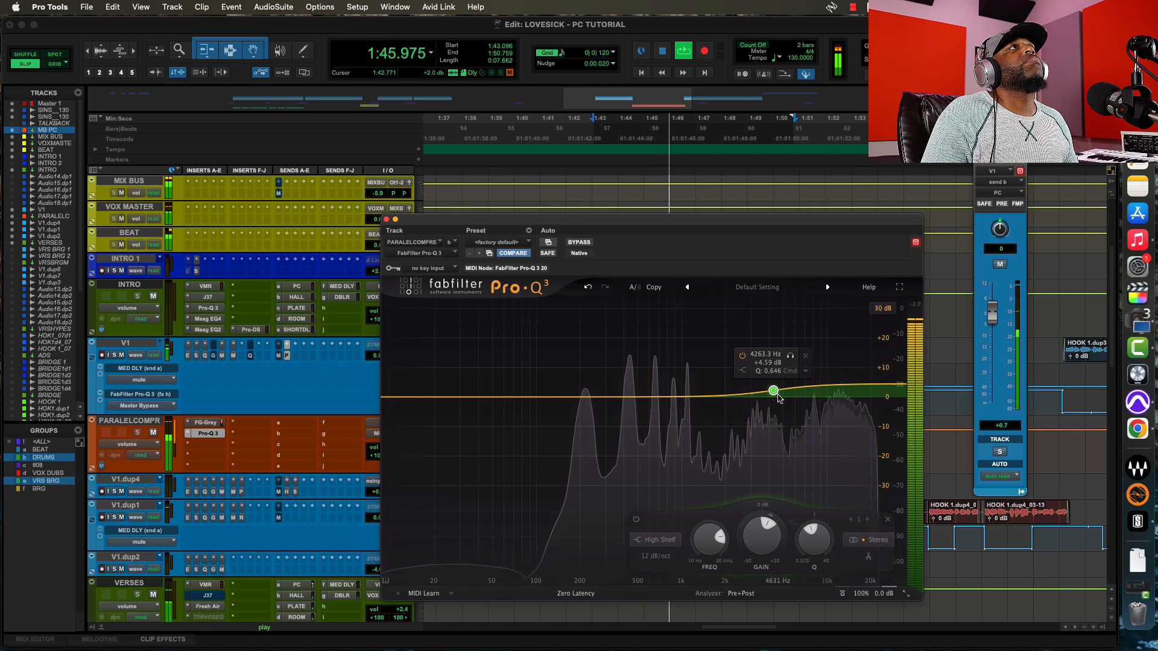
pyautogui.click(580, 243)
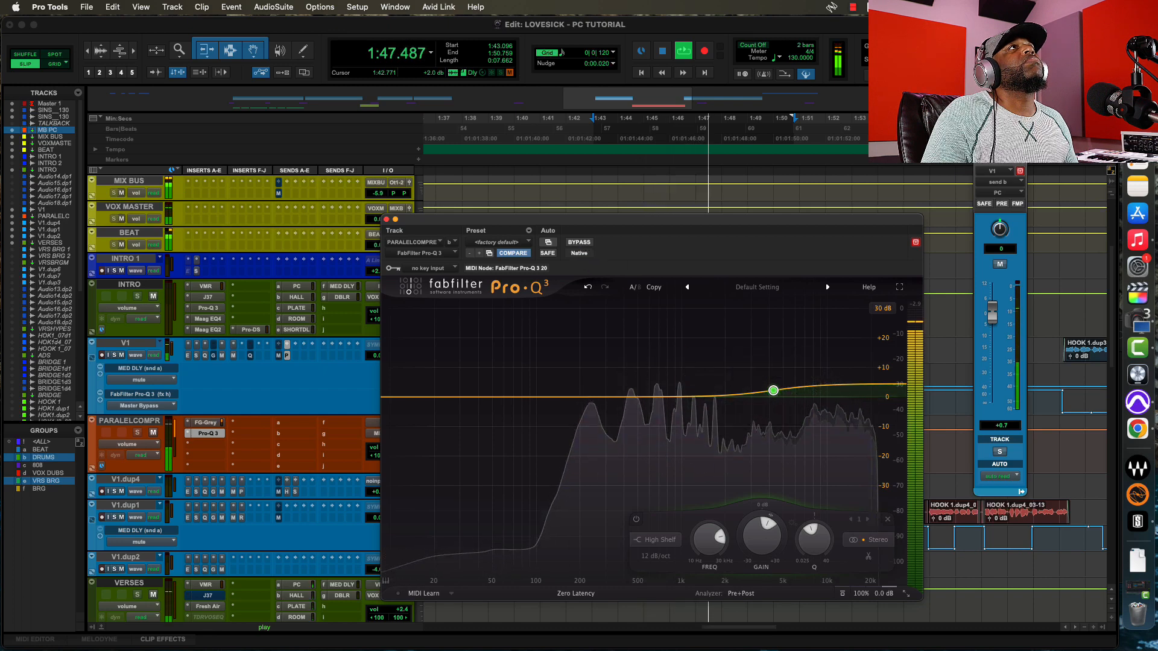
pyautogui.click(579, 243)
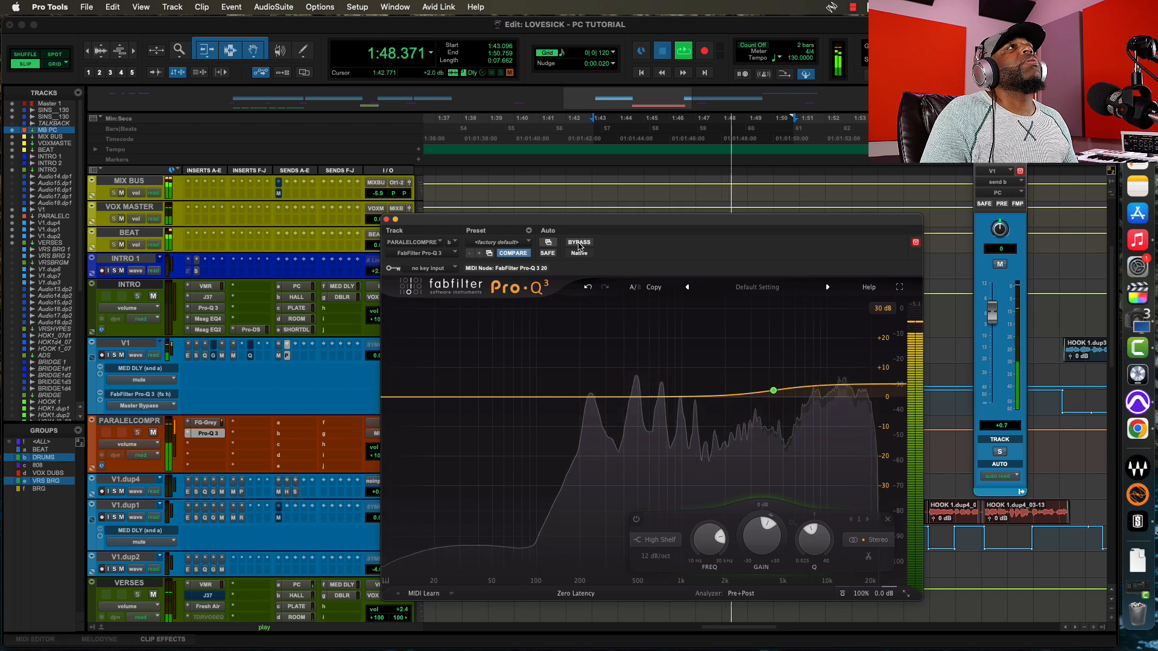
pyautogui.press('space')
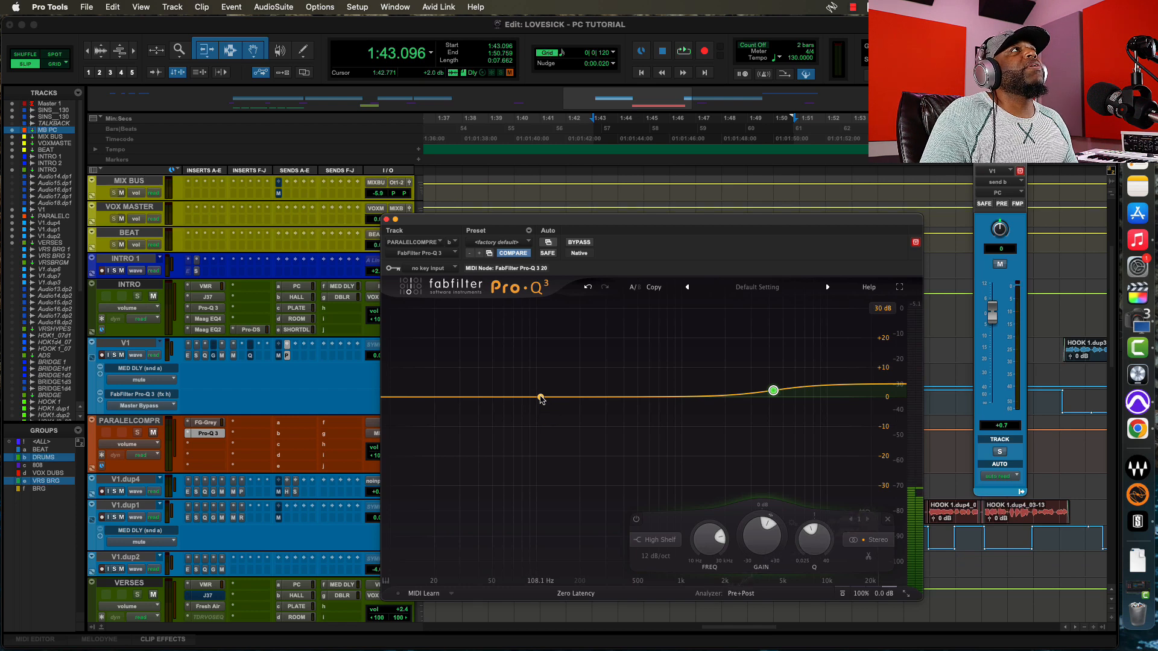
# Add a bell boost of about +4.12 dB at 276.11 Hz and compare the band switched off and on during playback
pyautogui.press('space')
pyautogui.moveTo(543, 400); pyautogui.dragTo(599, 386)
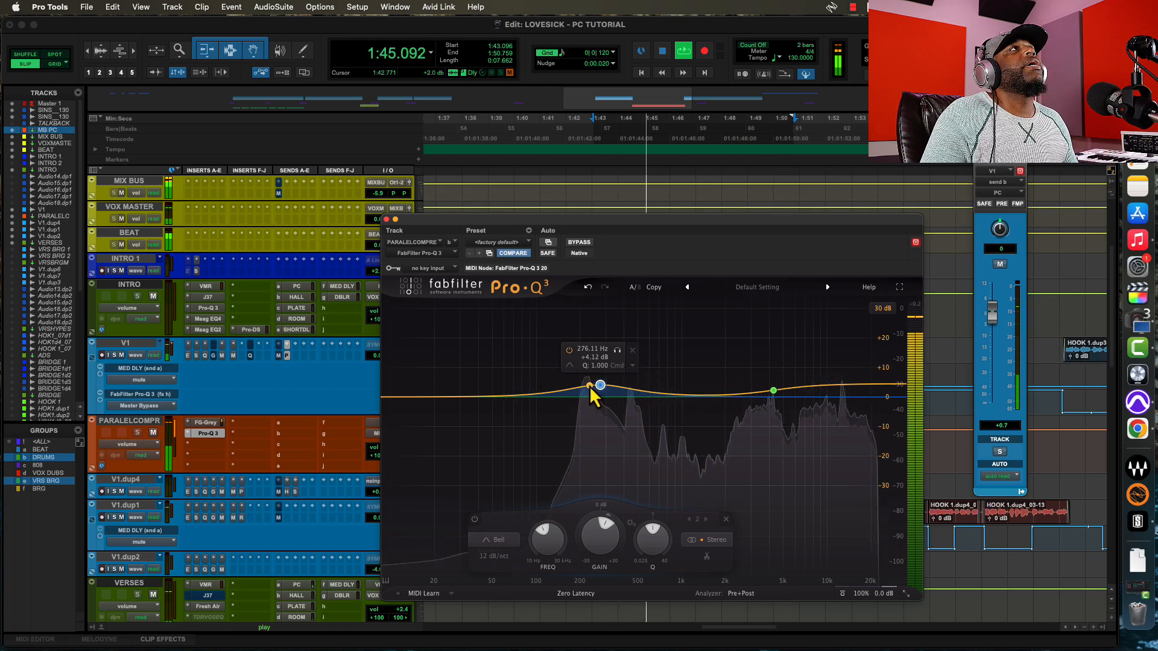
pyautogui.click(569, 350)
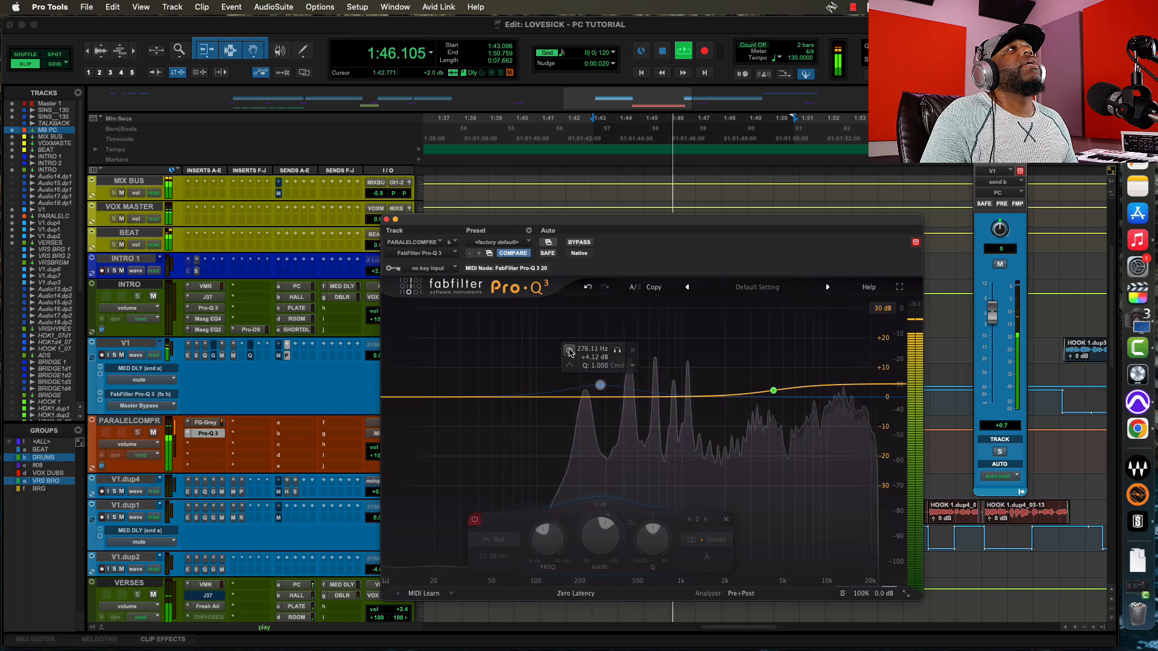
pyautogui.click(570, 351)
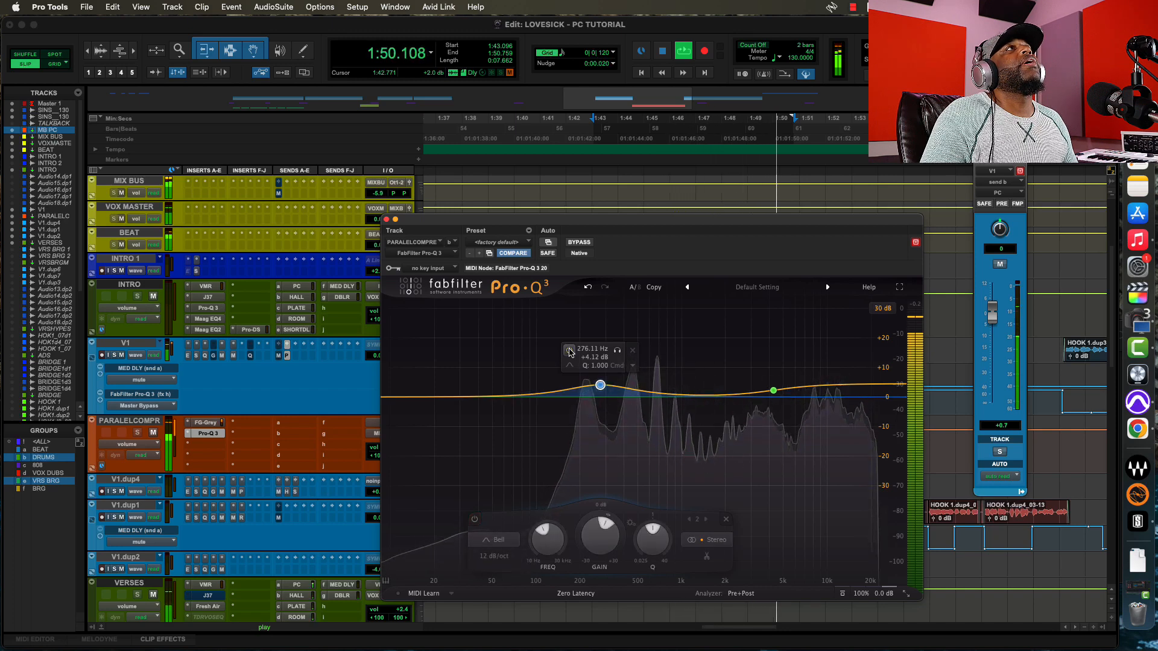
pyautogui.press('space')
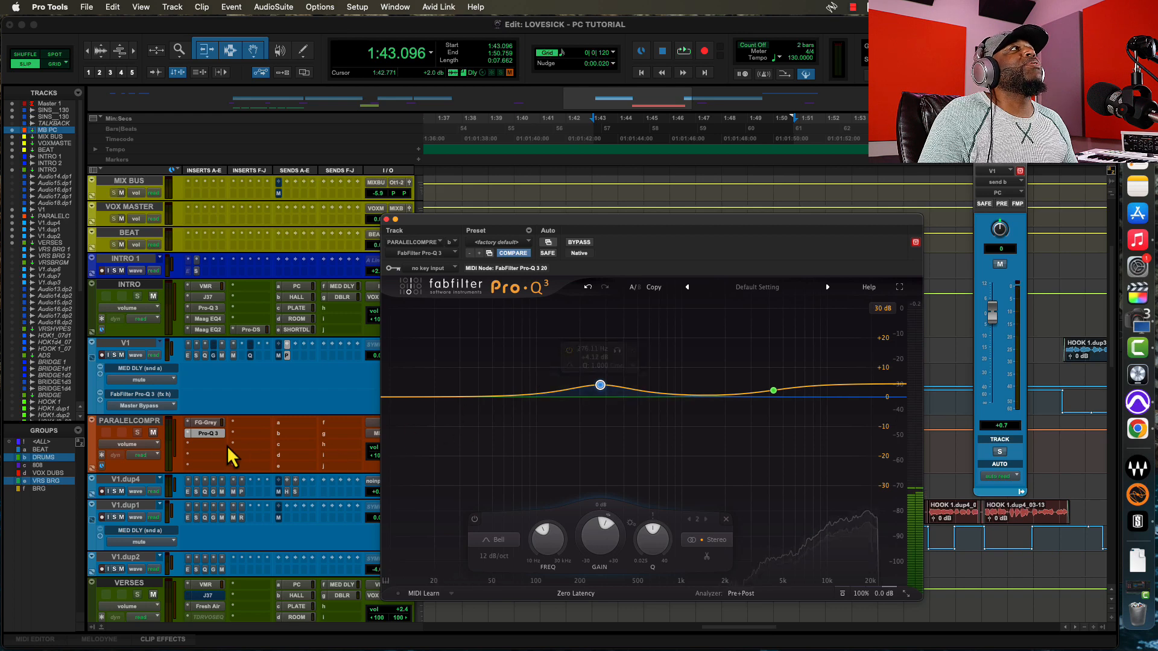
# Insert the stereo Wider plug-in after Pro-Q 3 on the PARALELCOMPR track and move its window below the V1 clips
pyautogui.click(190, 448)
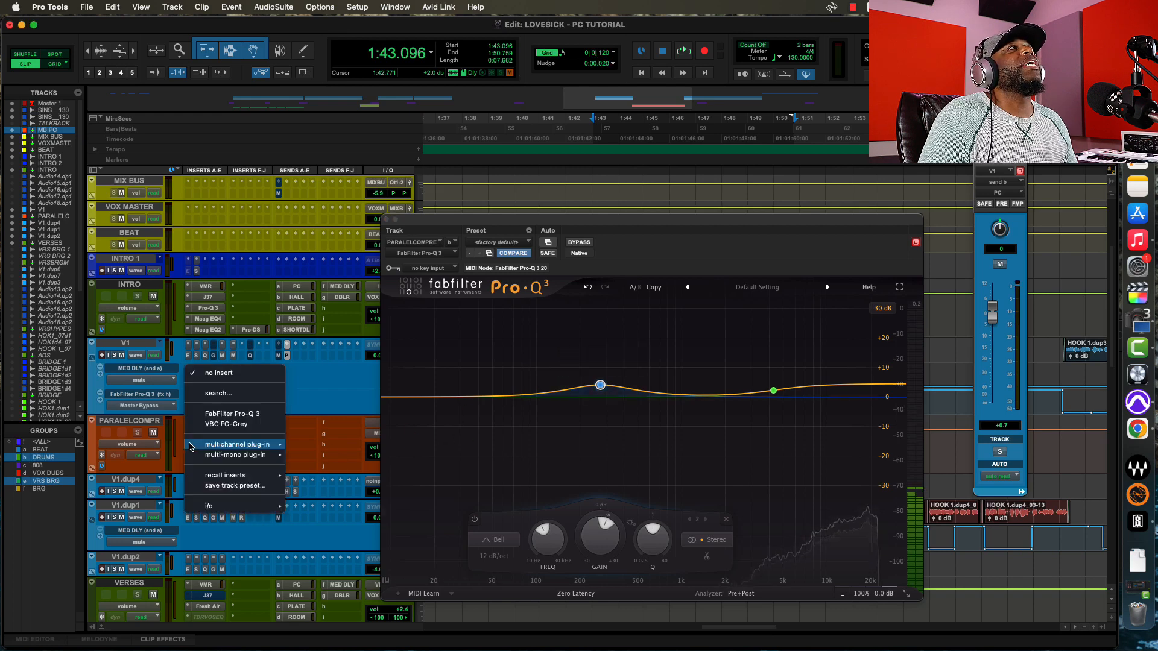
pyautogui.moveTo(206, 447)
pyautogui.moveTo(302, 450)
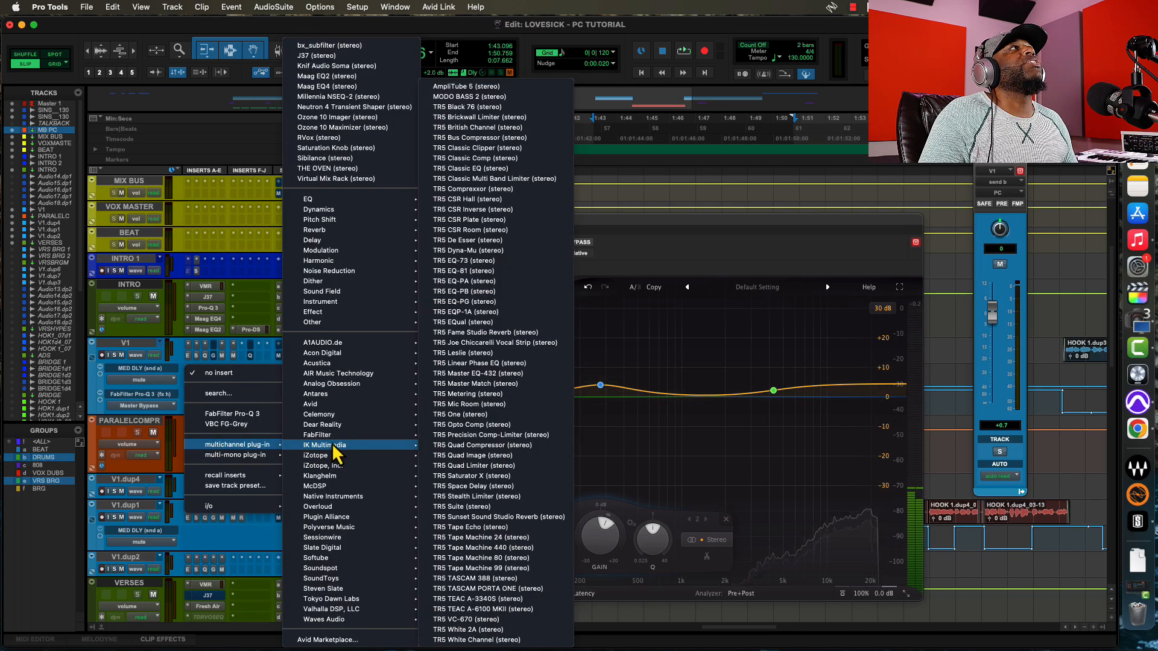
pyautogui.moveTo(337, 302)
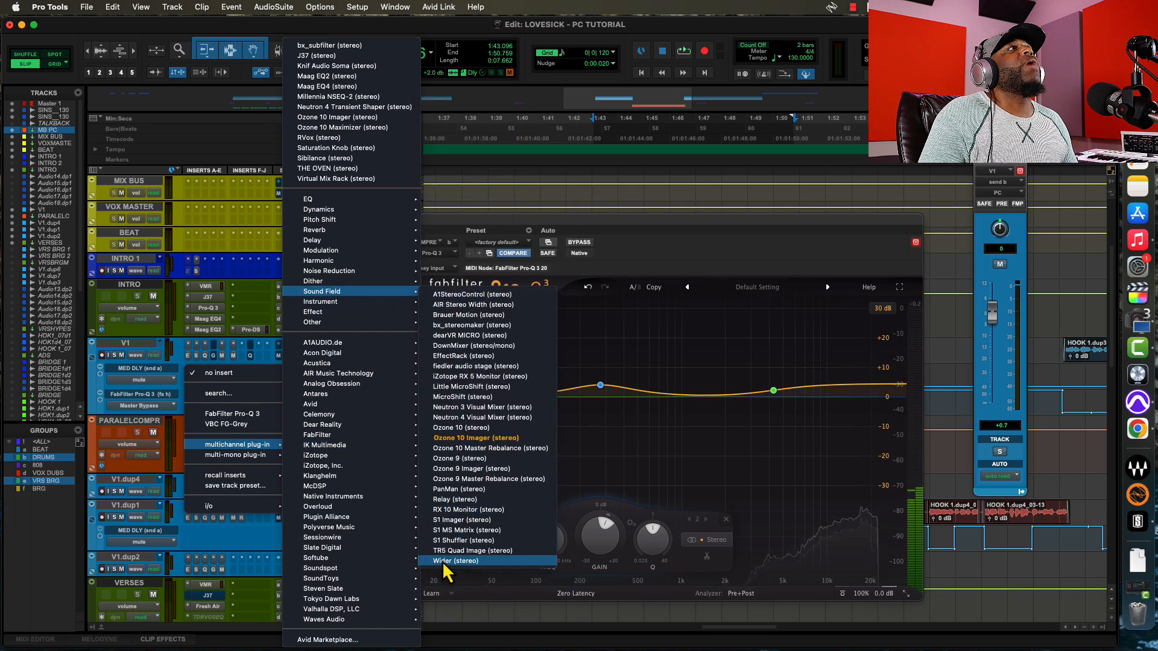
pyautogui.click(462, 567)
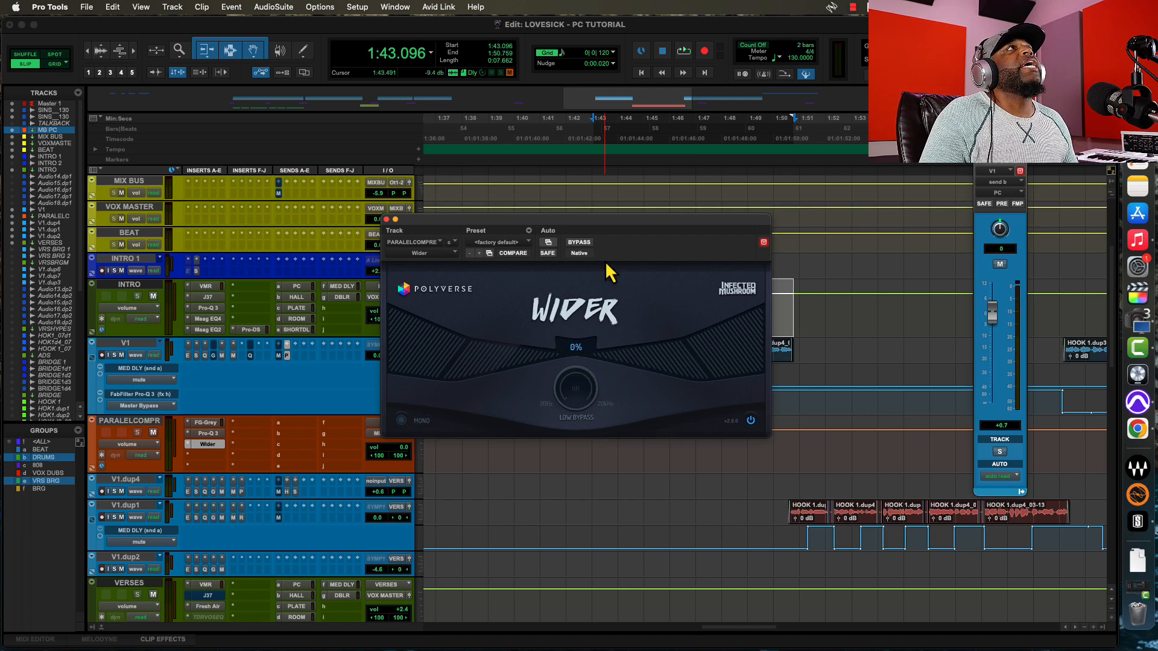
pyautogui.moveTo(607, 220); pyautogui.dragTo(656, 377)
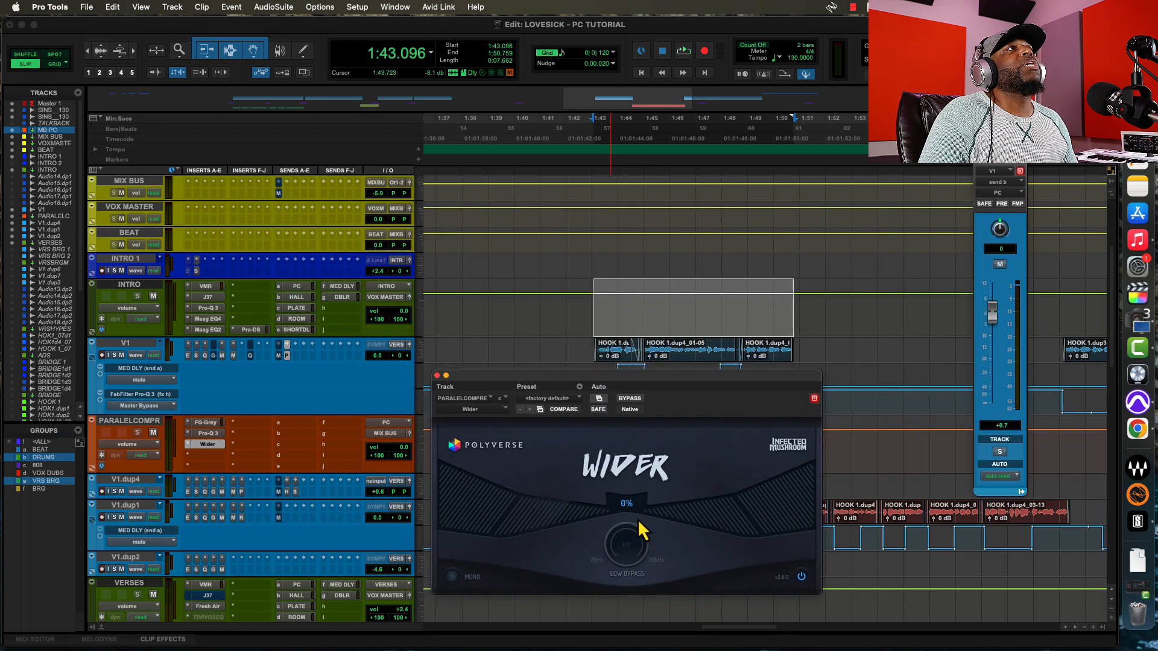
# Try Wider widths of 63% and 70% on the PARALELCOMPR track during playback
pyautogui.press('space')
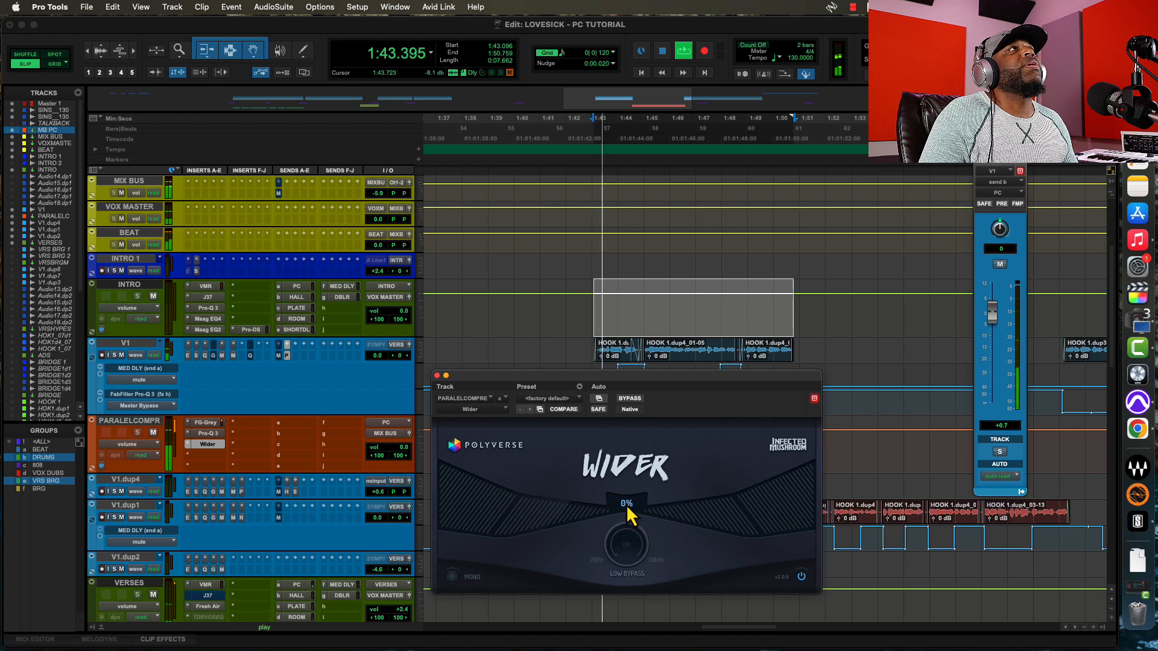
pyautogui.moveTo(628, 514); pyautogui.dragTo(626, 449)
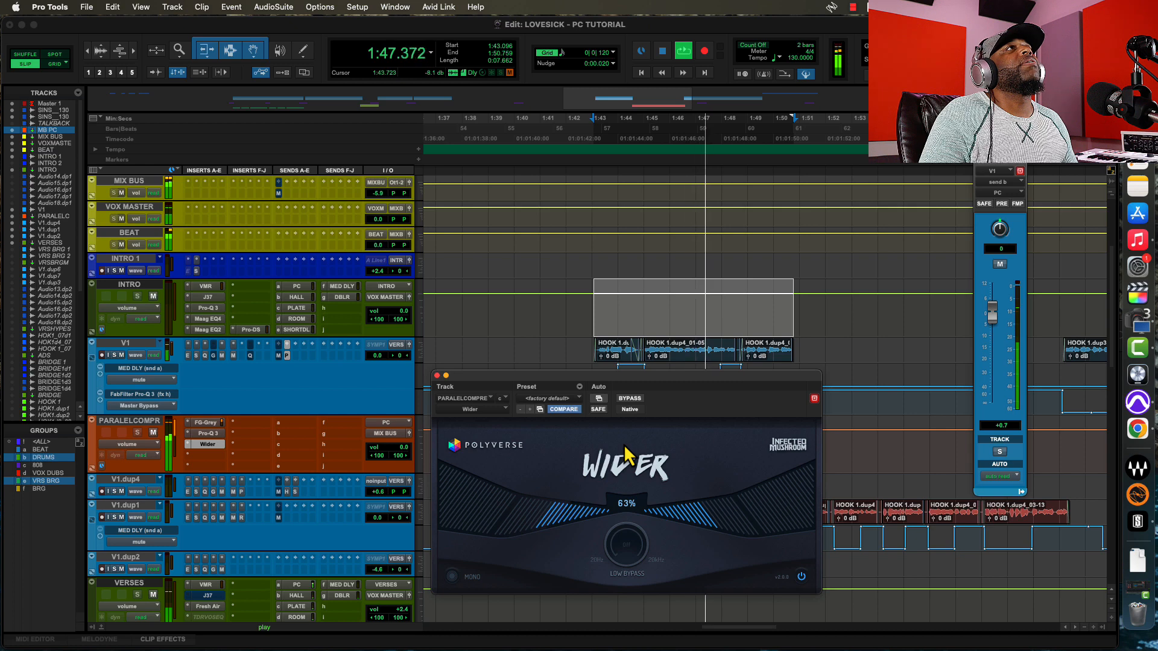
pyautogui.press('space')
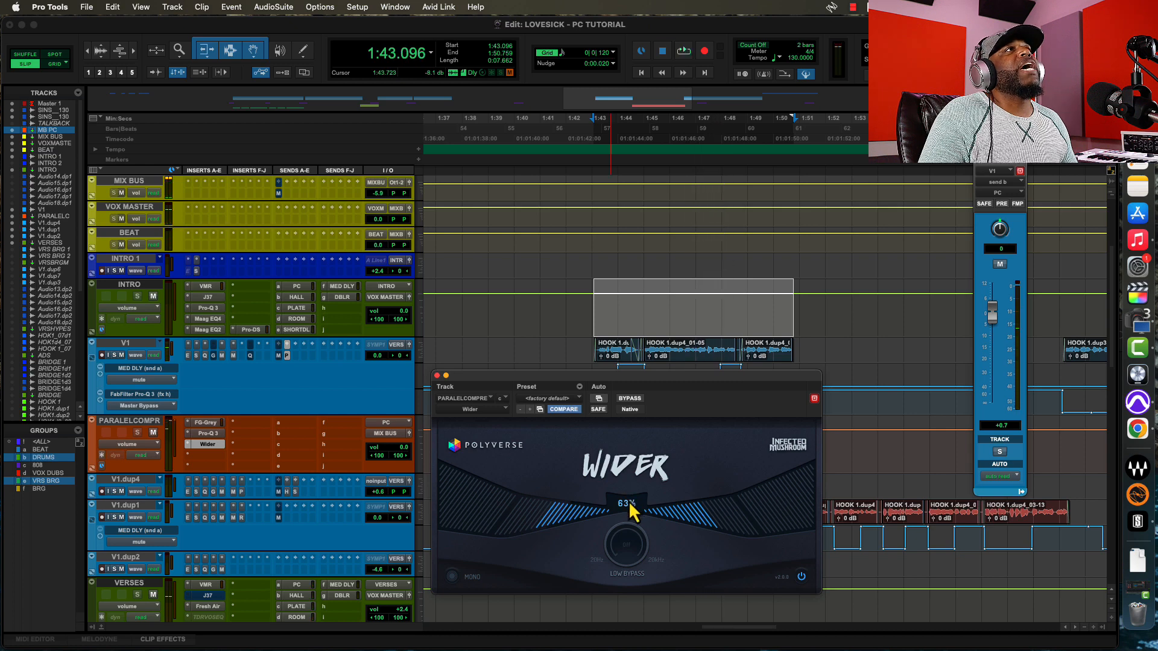
pyautogui.press('space')
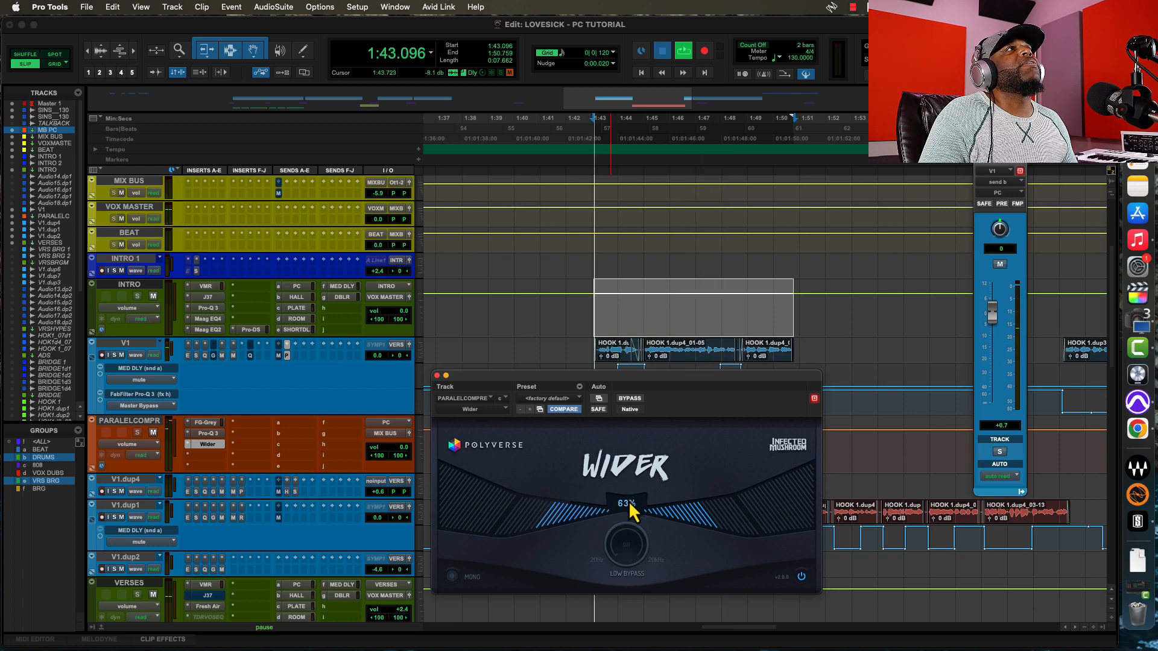
pyautogui.scroll(7, 629, 504)
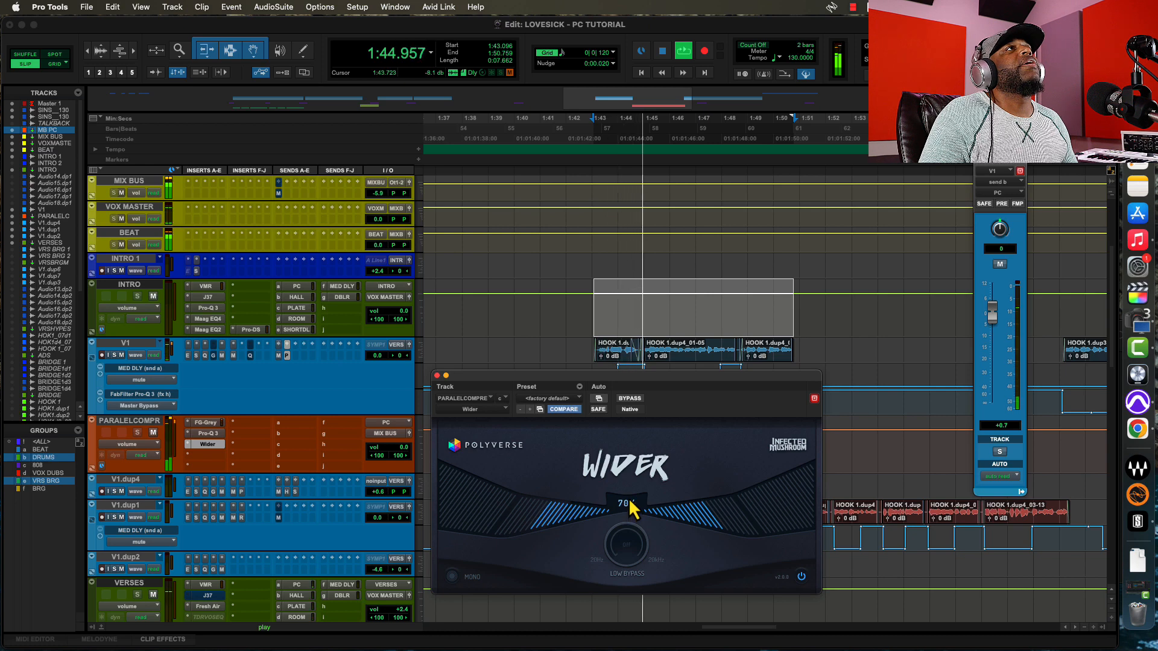
# Reduce the Wider width to 11% while comparing the widening with its bypassed sound during playback
pyautogui.moveTo(623, 509); pyautogui.dragTo(620, 555)
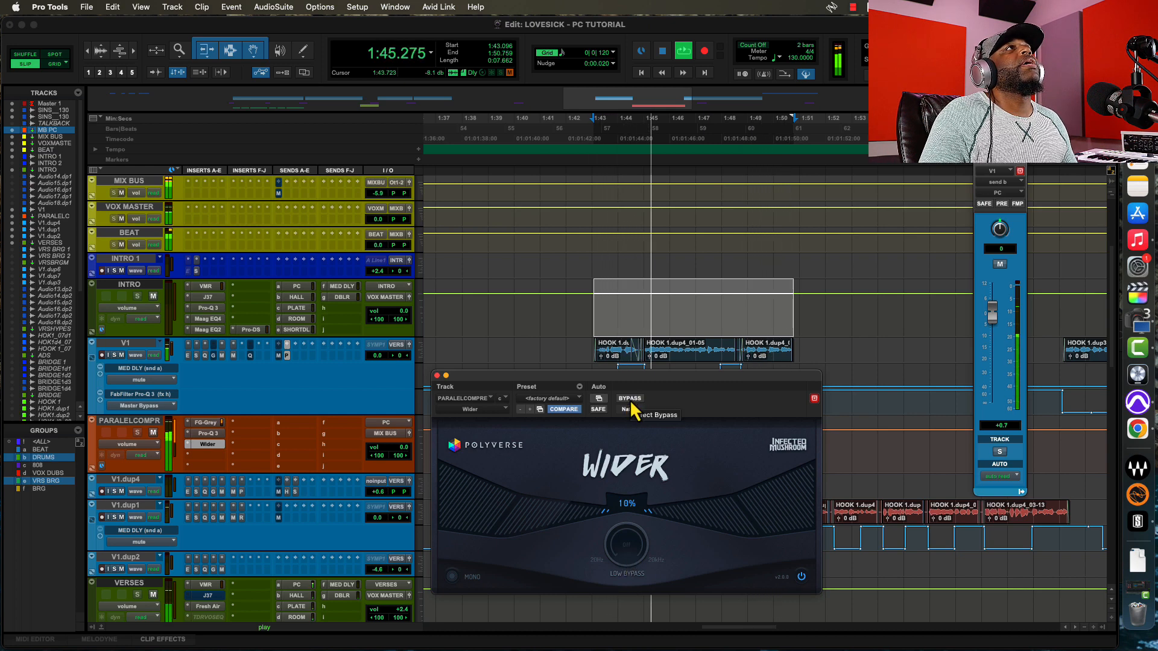
pyautogui.click(630, 400)
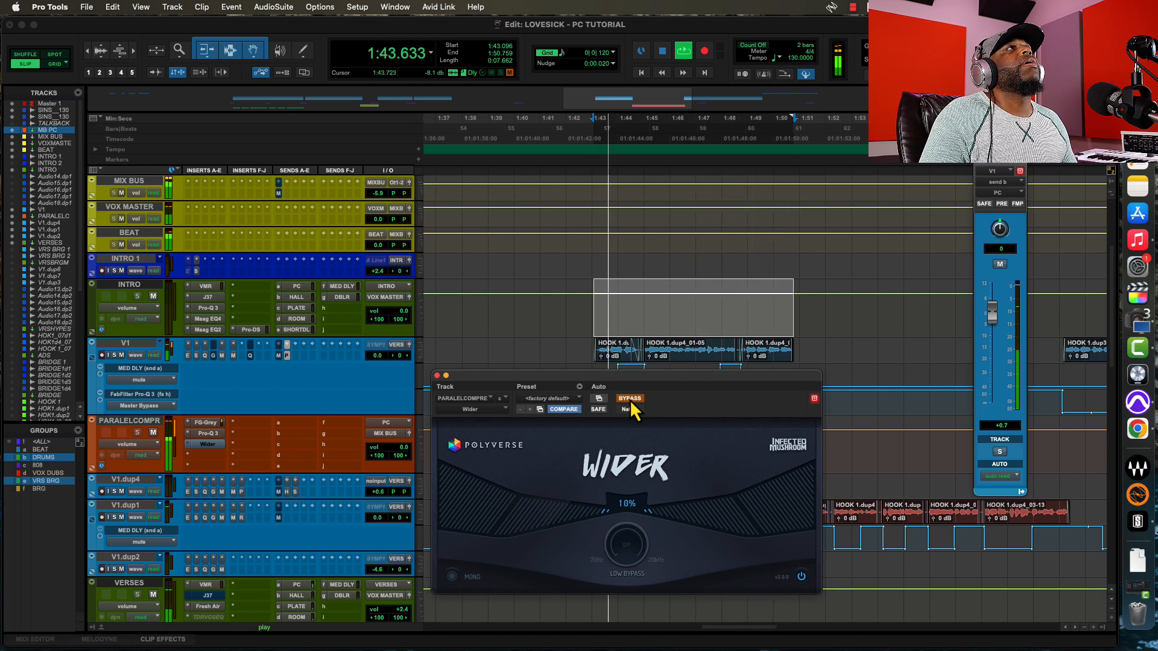
pyautogui.click(630, 399)
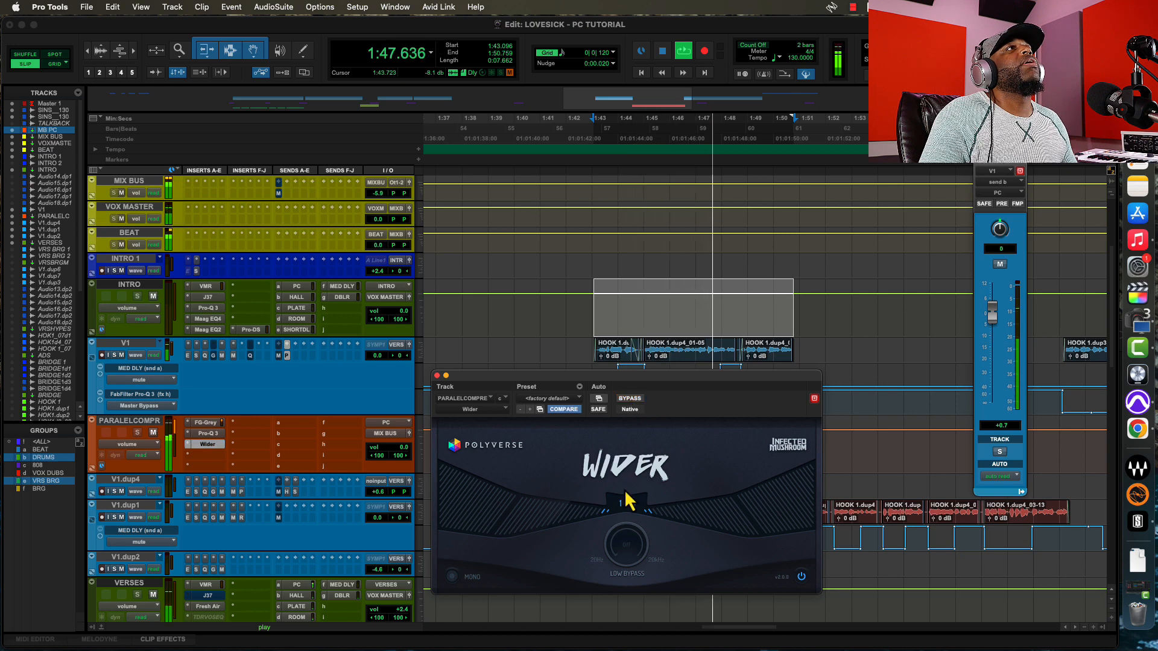
pyautogui.moveTo(624, 503); pyautogui.dragTo(633, 492)
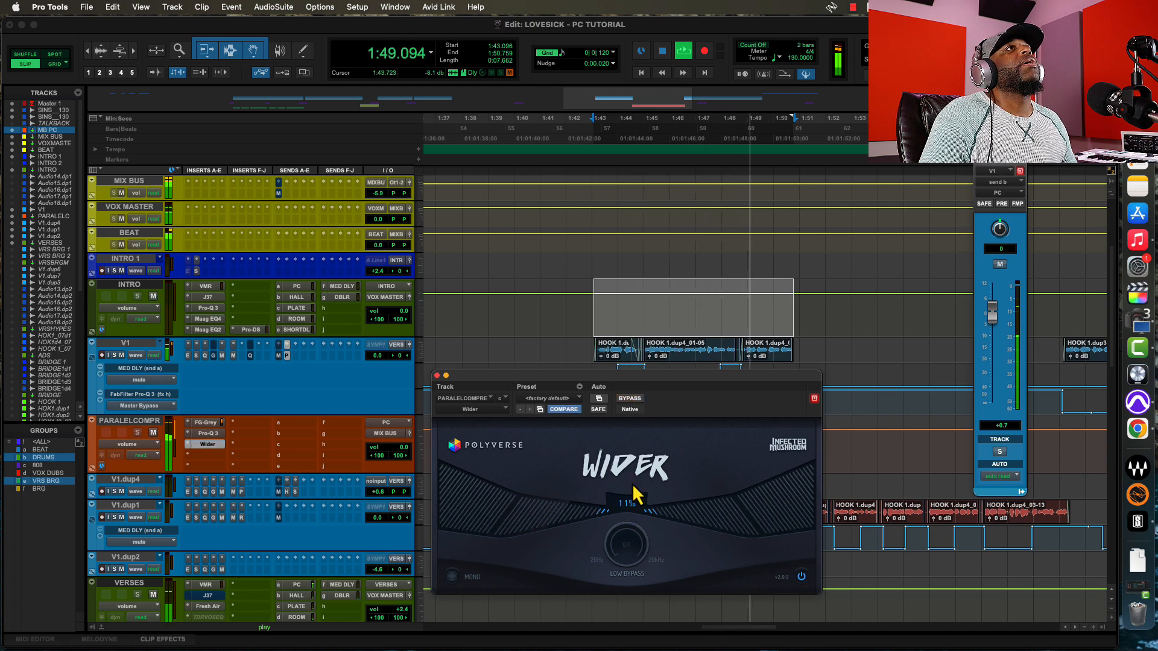
pyautogui.click(630, 400)
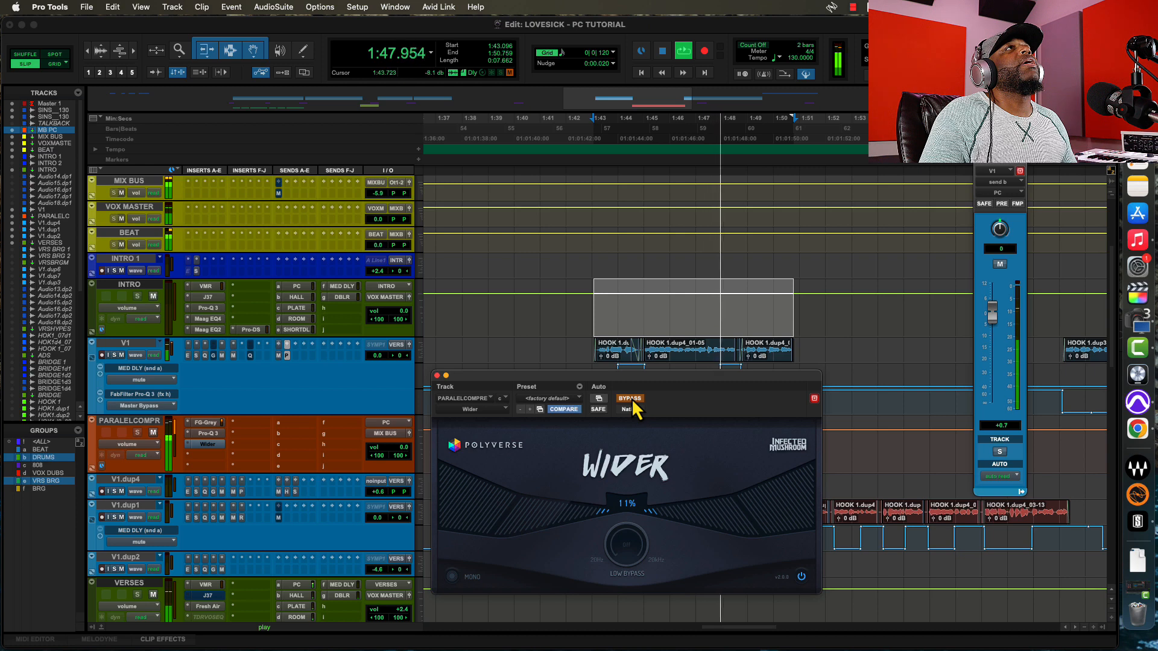
pyautogui.press('space')
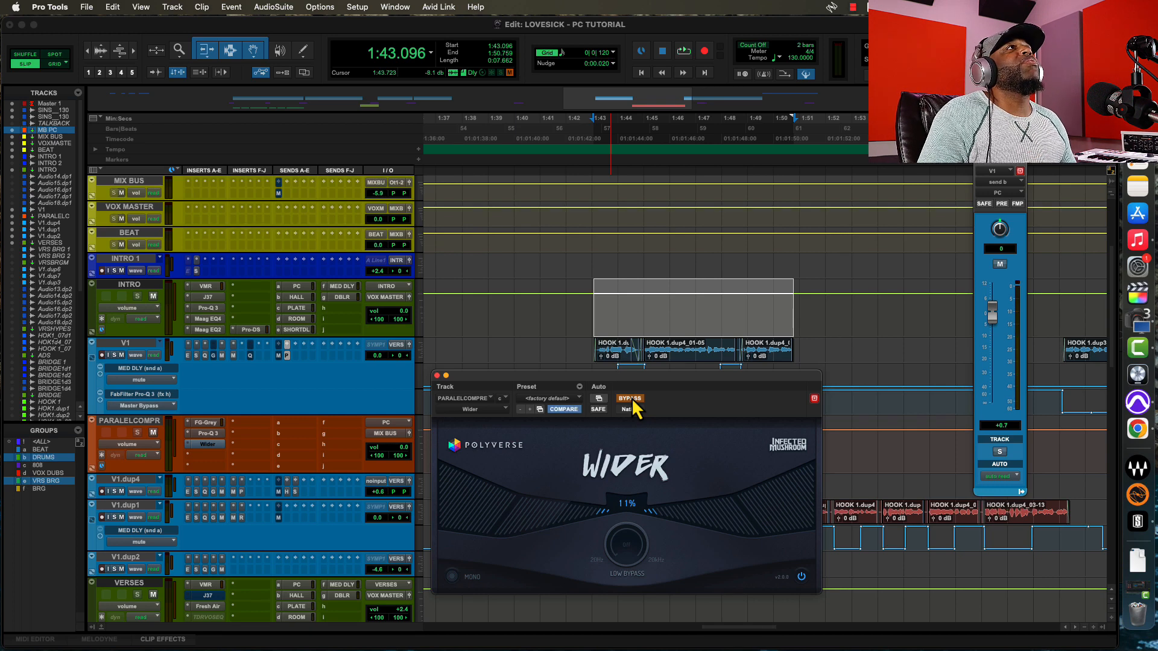
pyautogui.keyDown('super'); pyautogui.click(214, 447); pyautogui.keyUp('super')
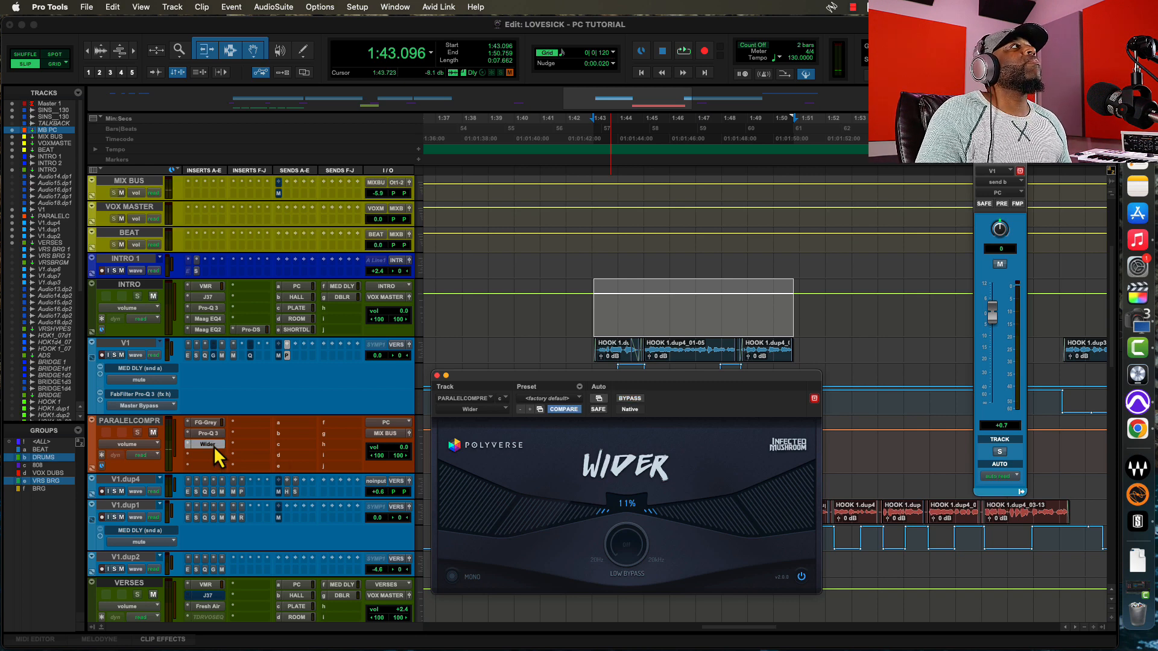
# Compare the parallel vocal compression with Pro-Q 3 and Wider bypassed and active together during playback
pyautogui.press('space')
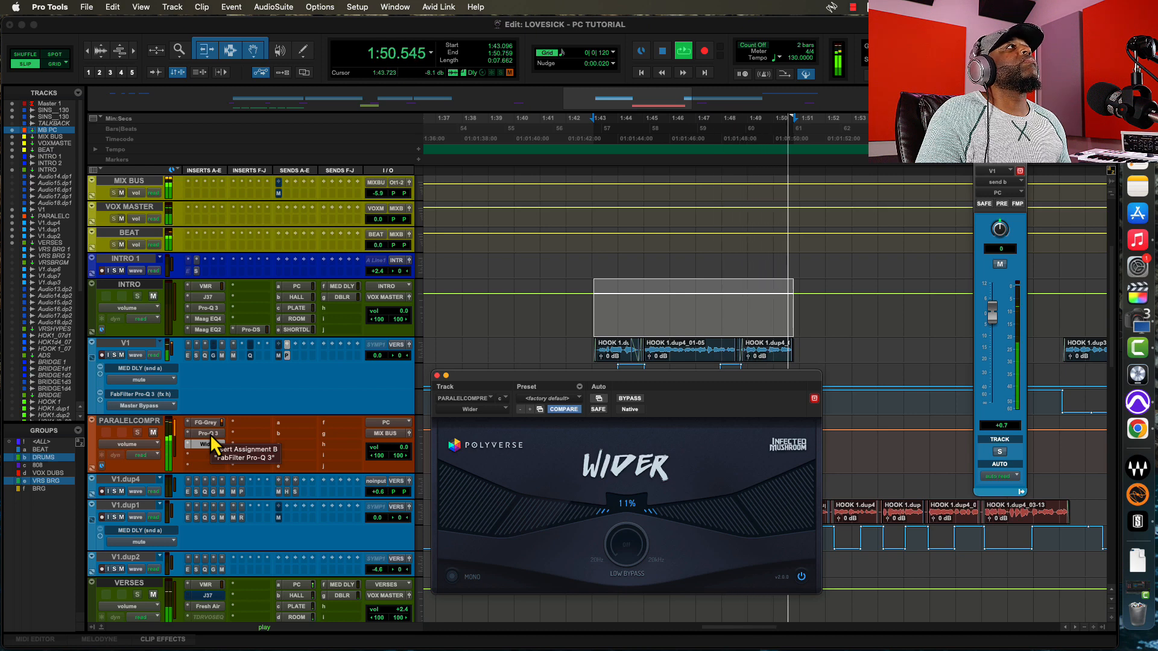
pyautogui.keyDown('super'); pyautogui.click(210, 439); pyautogui.keyUp('super')
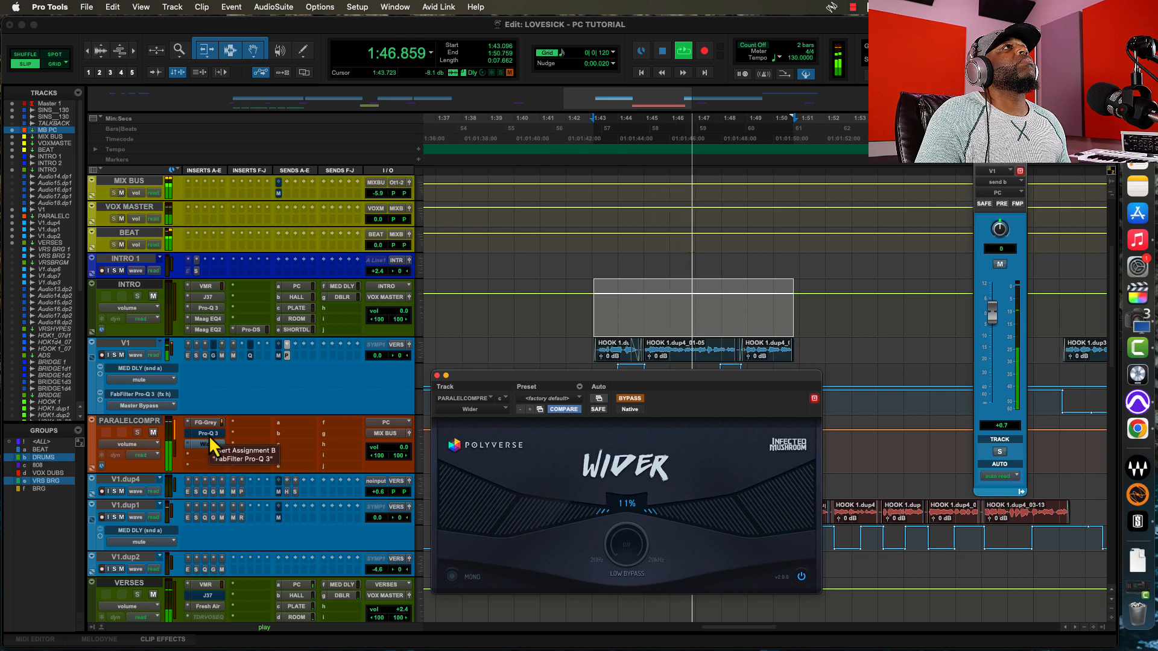
pyautogui.keyDown('super'); pyautogui.click(210, 444); pyautogui.keyUp('super')
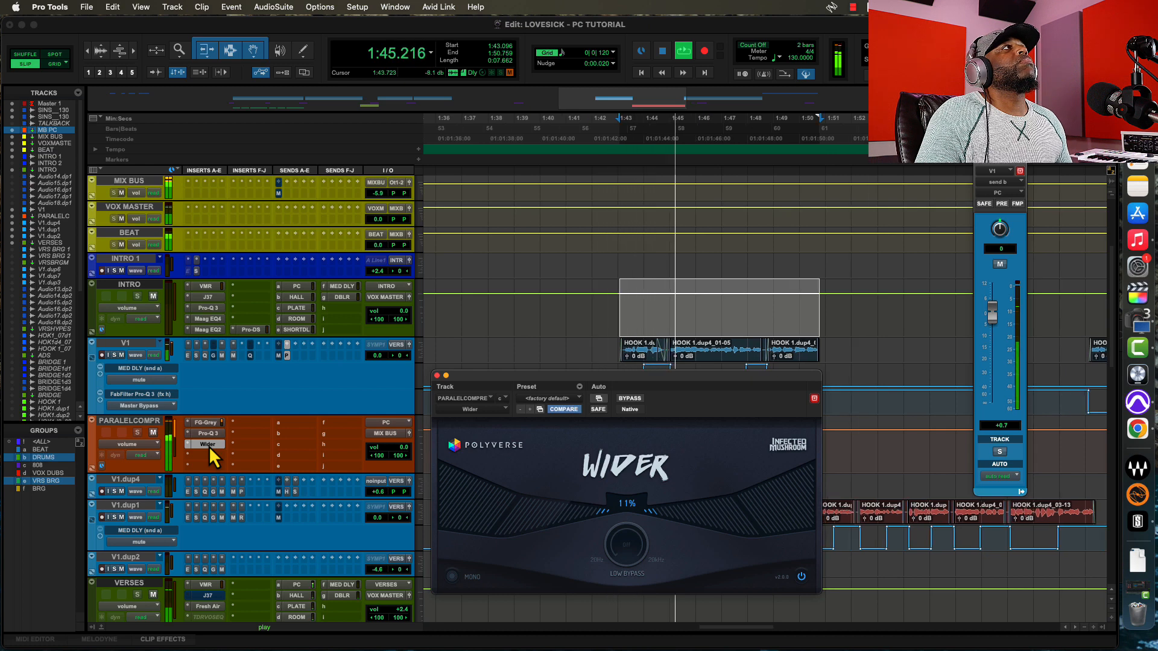
pyautogui.keyDown('super'); pyautogui.click(209, 440); pyautogui.keyUp('super')
pyautogui.keyDown('super'); pyautogui.click(207, 435); pyautogui.keyUp('super')
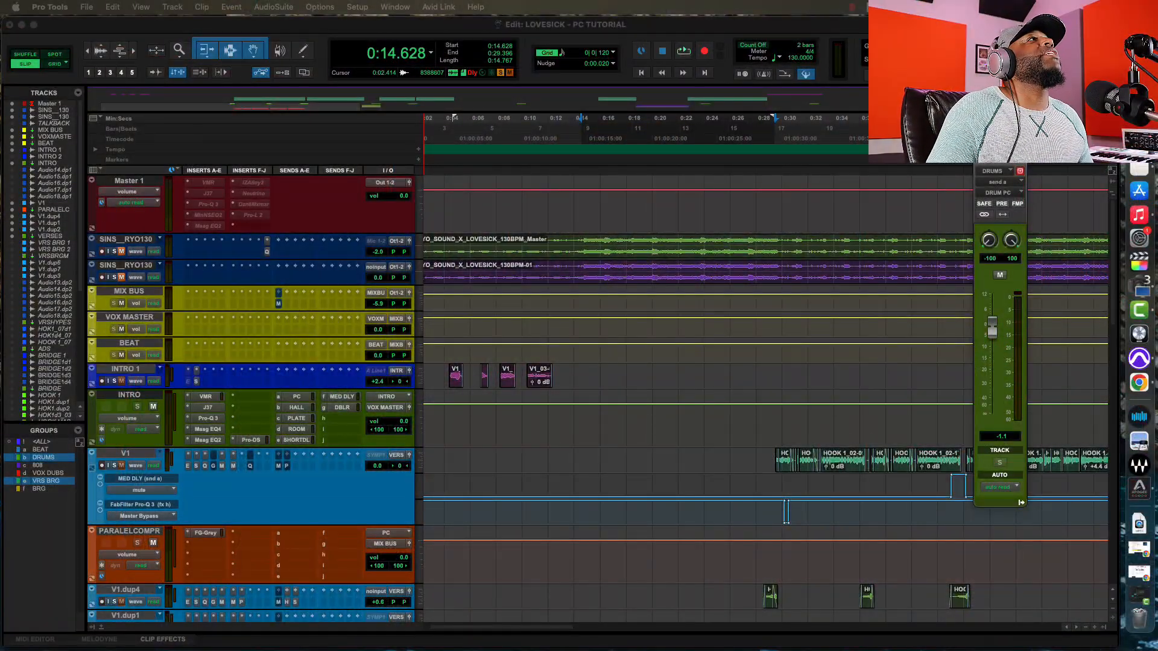
# Open the FG-Grey compressor on the DRUM PC track and move its window above the drum clips
pyautogui.scroll(-10, 576, 411)
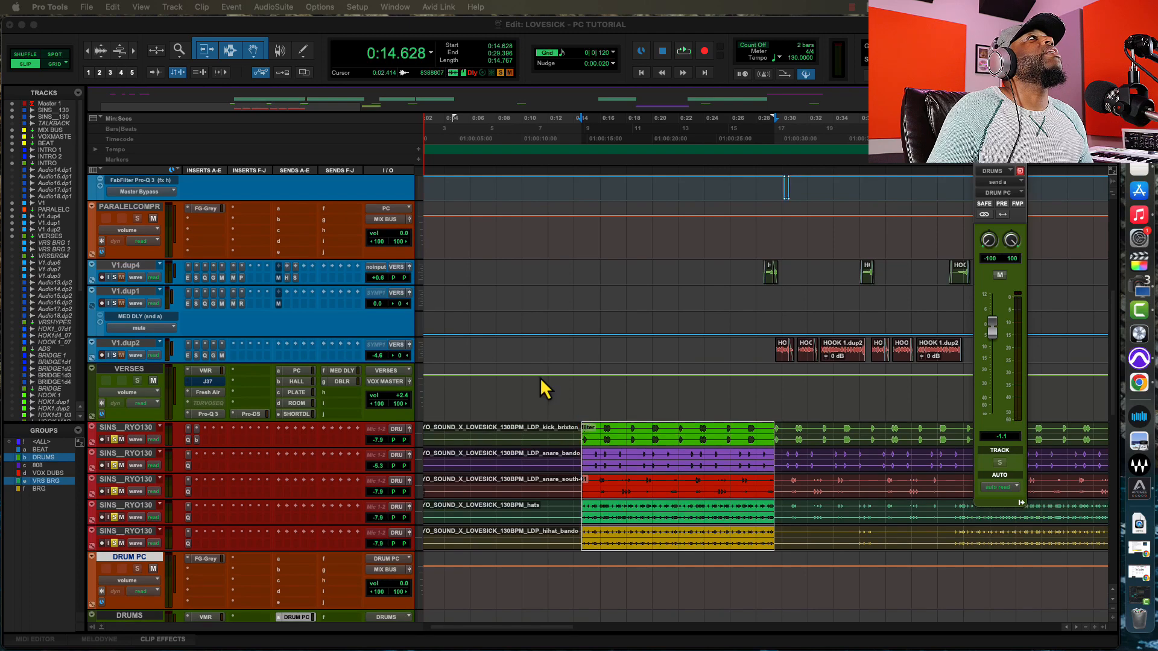
pyautogui.scroll(2, 289, 271)
pyautogui.scroll(3, 730, 370)
pyautogui.hscroll(1, 729, 370)
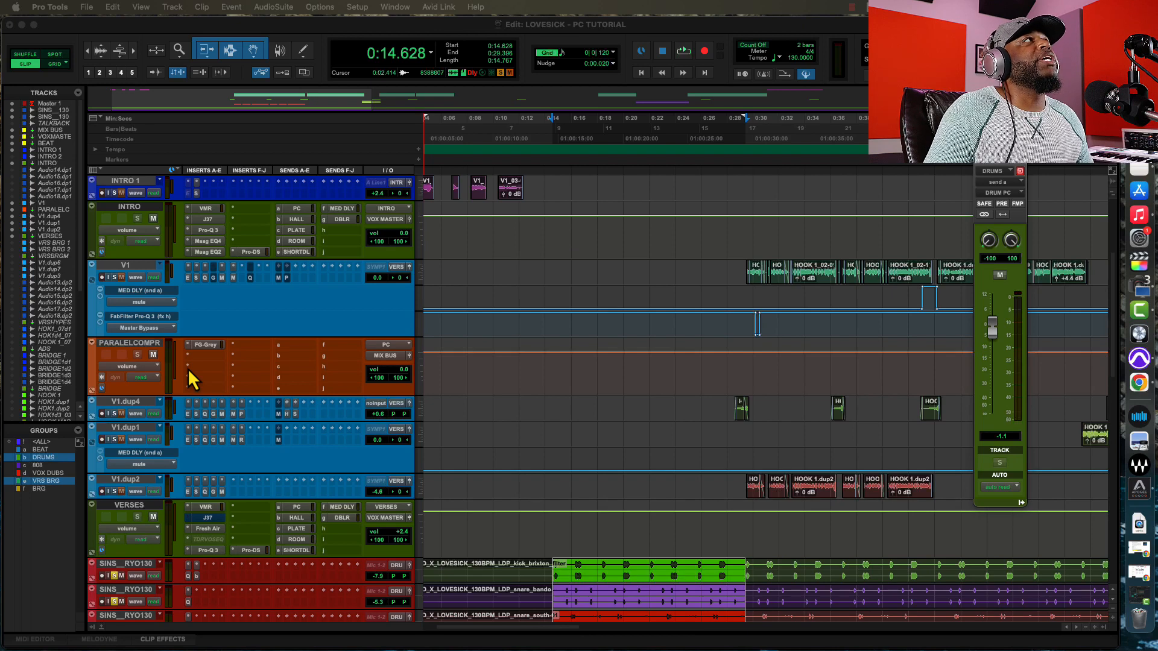
pyautogui.scroll(-3, 196, 370)
pyautogui.hscroll(1, 196, 371)
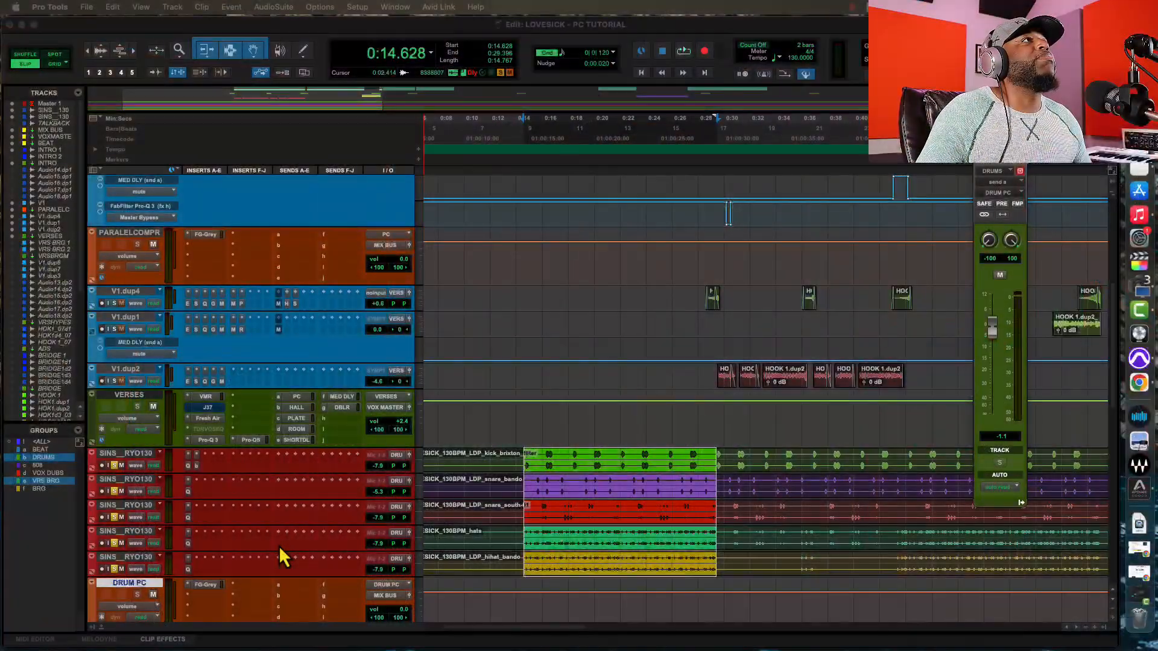
pyautogui.scroll(-2, 278, 546)
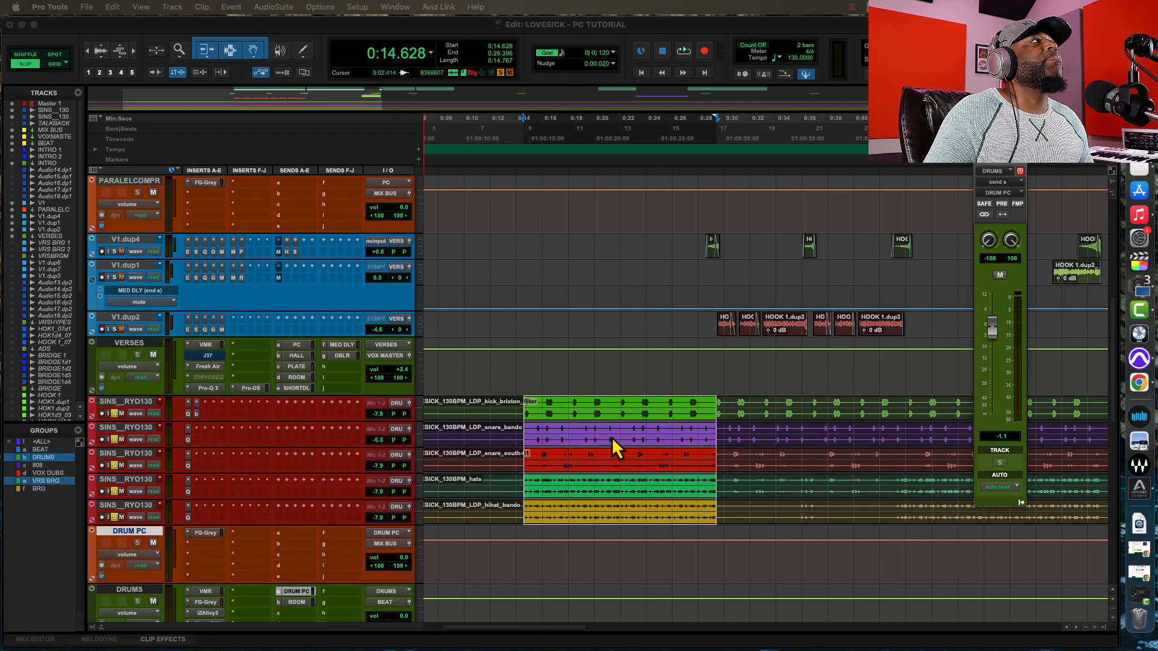
pyautogui.click(205, 533)
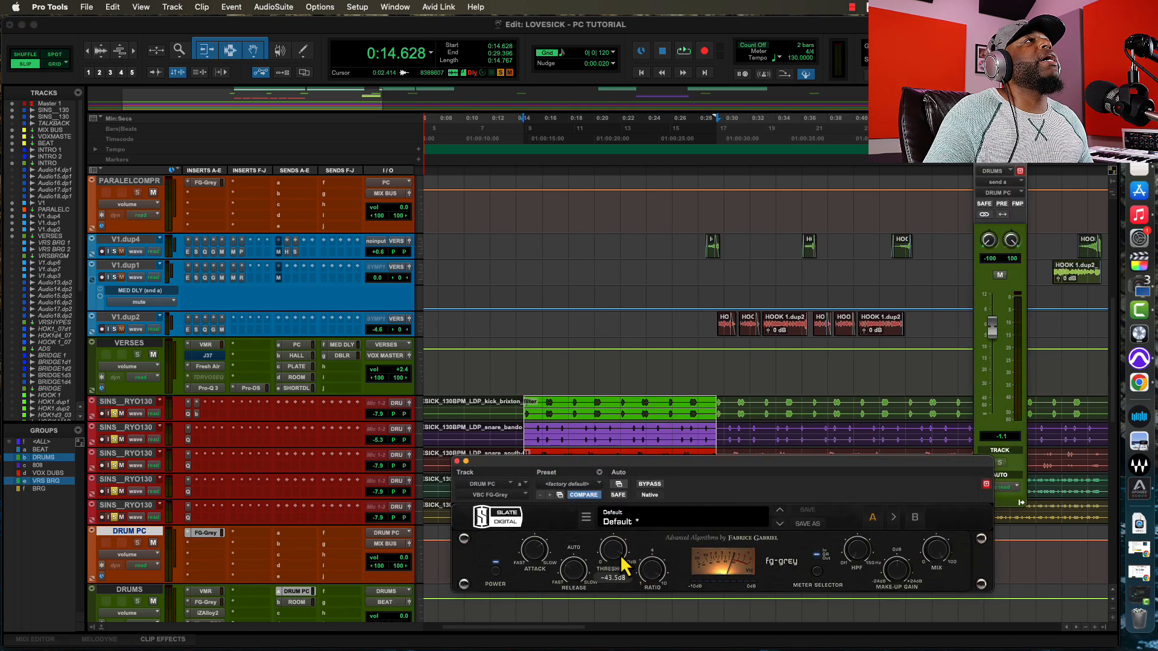
pyautogui.moveTo(613, 557)
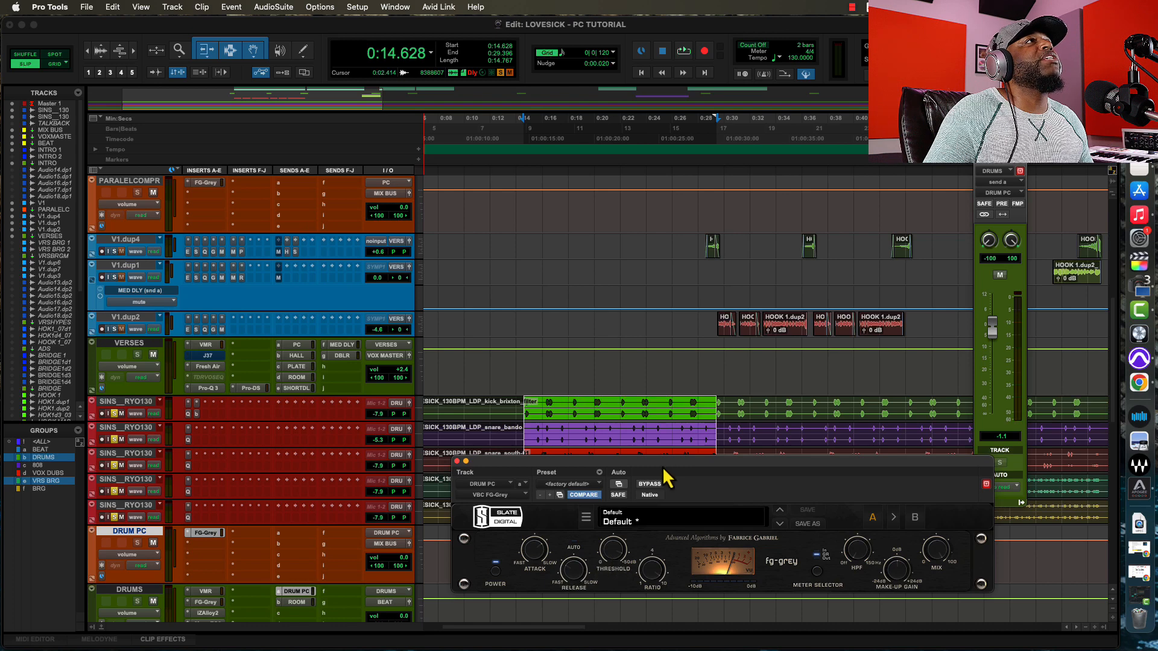
pyautogui.moveTo(663, 461); pyautogui.dragTo(585, 229)
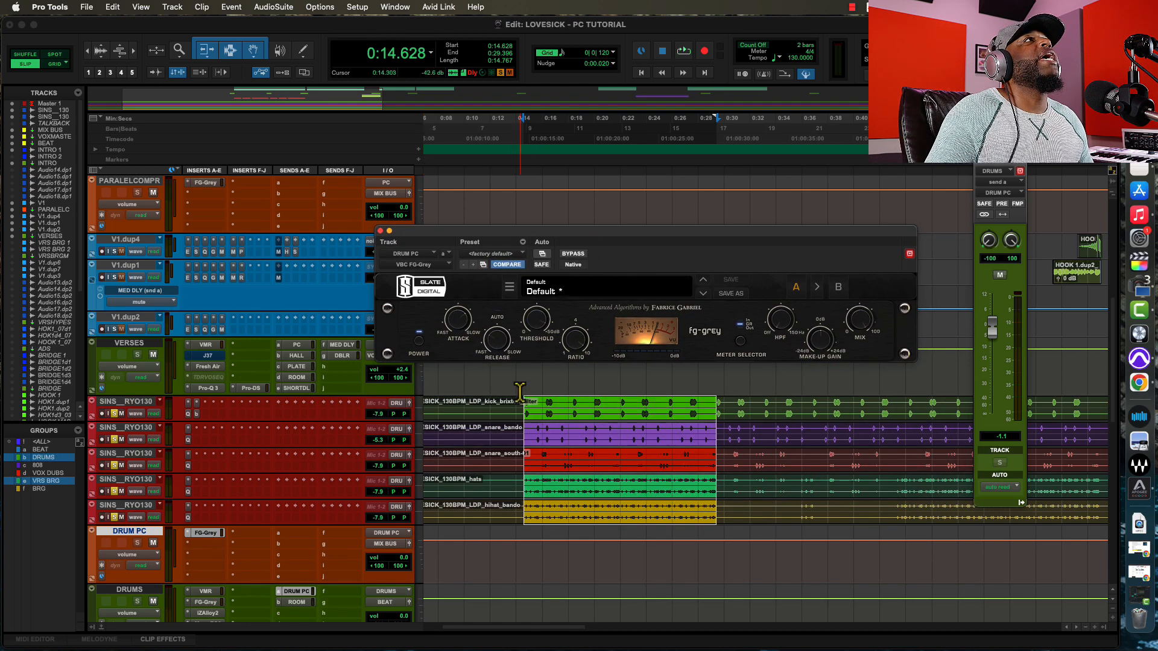
# Mute the DRUMS track's DRUM PC send and play the selected drum section without parallel compression
pyautogui.click(1000, 275)
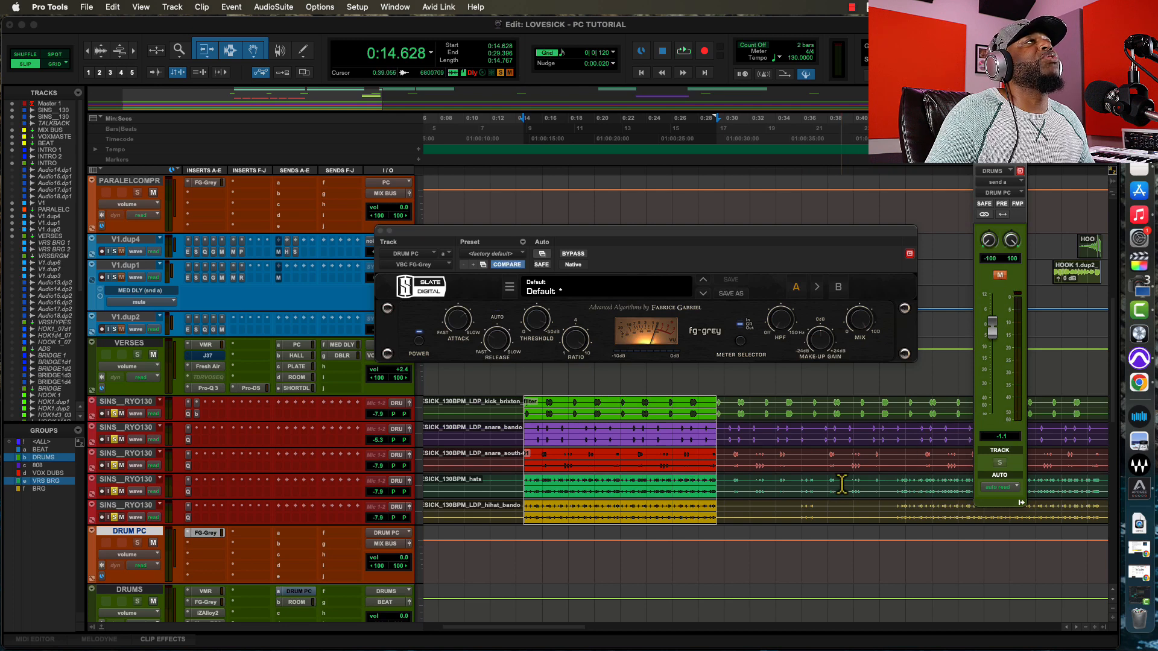
pyautogui.press('space')
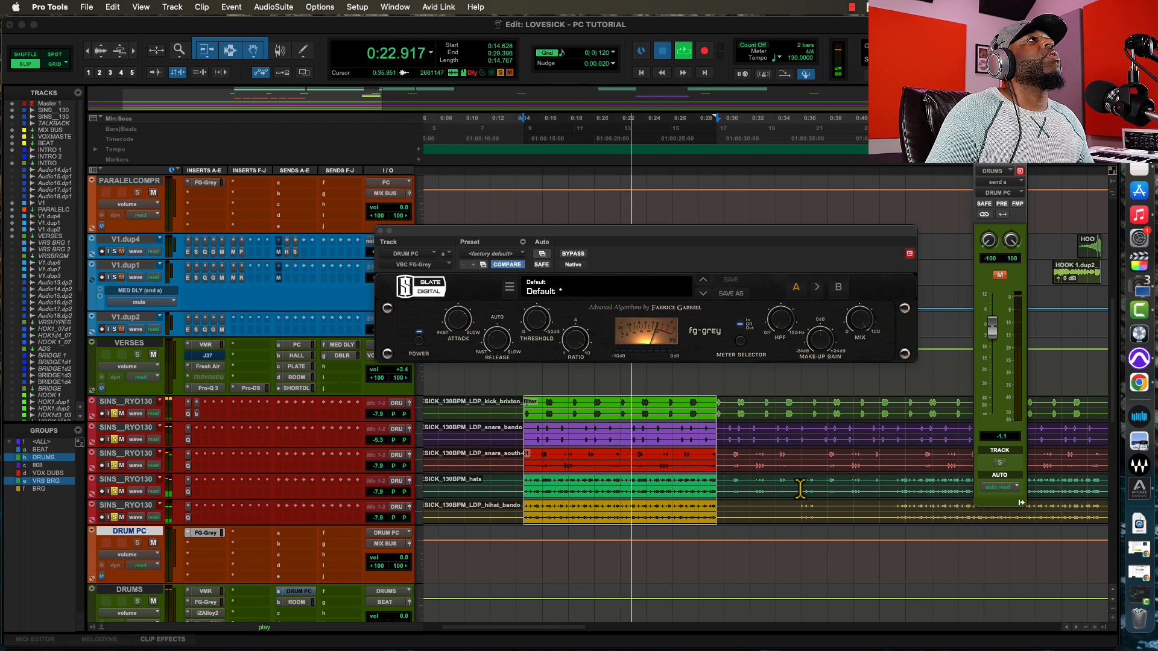
pyautogui.press('space')
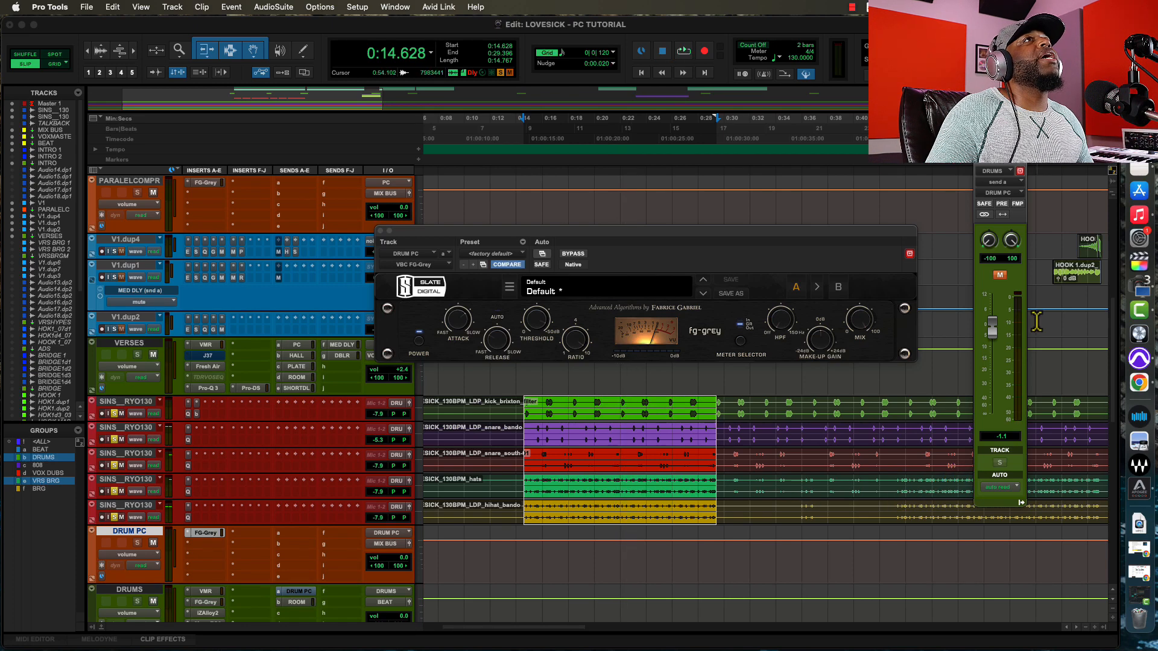
# Pull the DRUM PC send fully down, unmute it, and raise its level to +3.1 dB during playback
pyautogui.moveTo(993, 327); pyautogui.dragTo(971, 443)
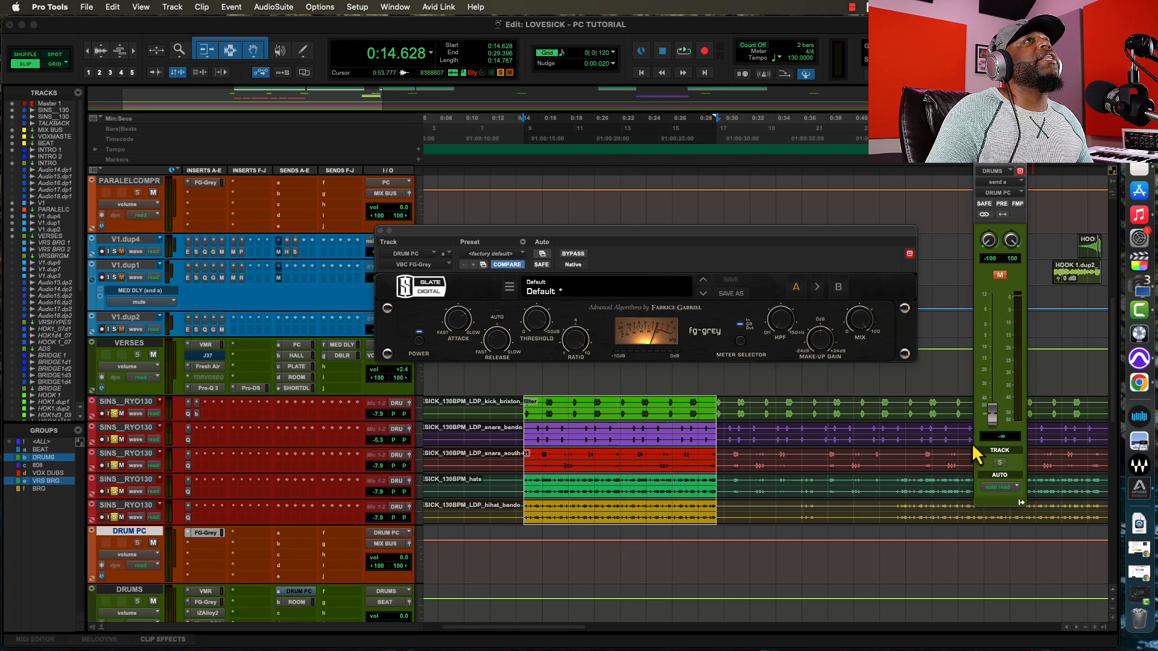
pyautogui.click(1000, 276)
pyautogui.press('space')
pyautogui.moveTo(990, 418); pyautogui.dragTo(993, 321)
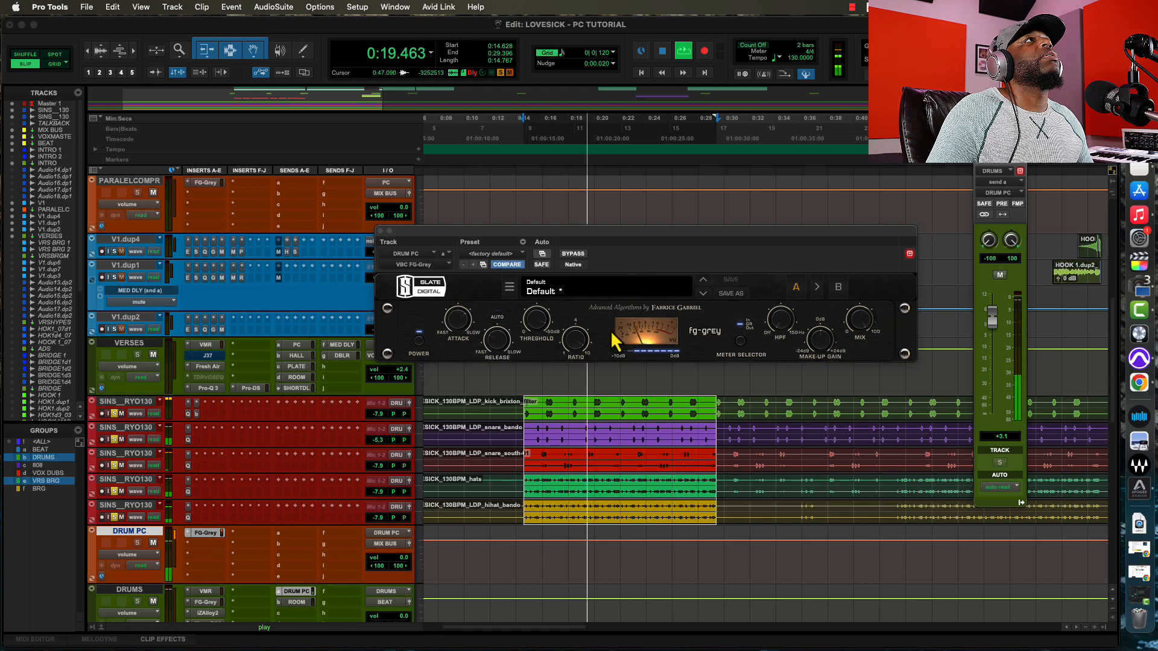
pyautogui.moveTo(813, 344); pyautogui.dragTo(815, 331)
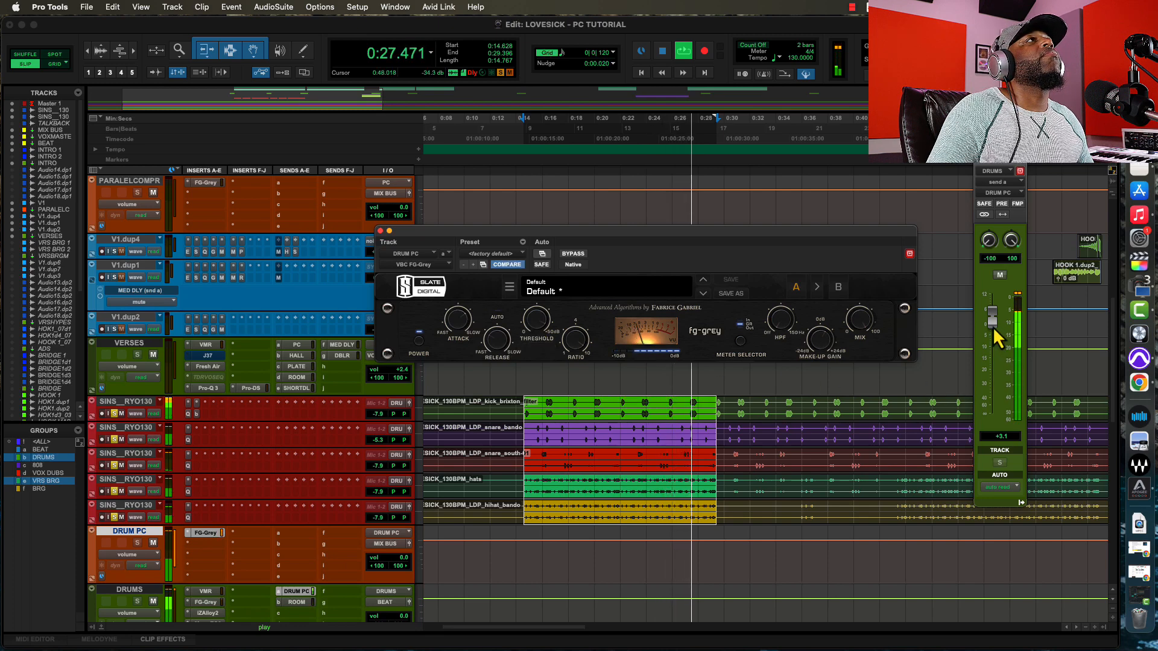
pyautogui.press('space')
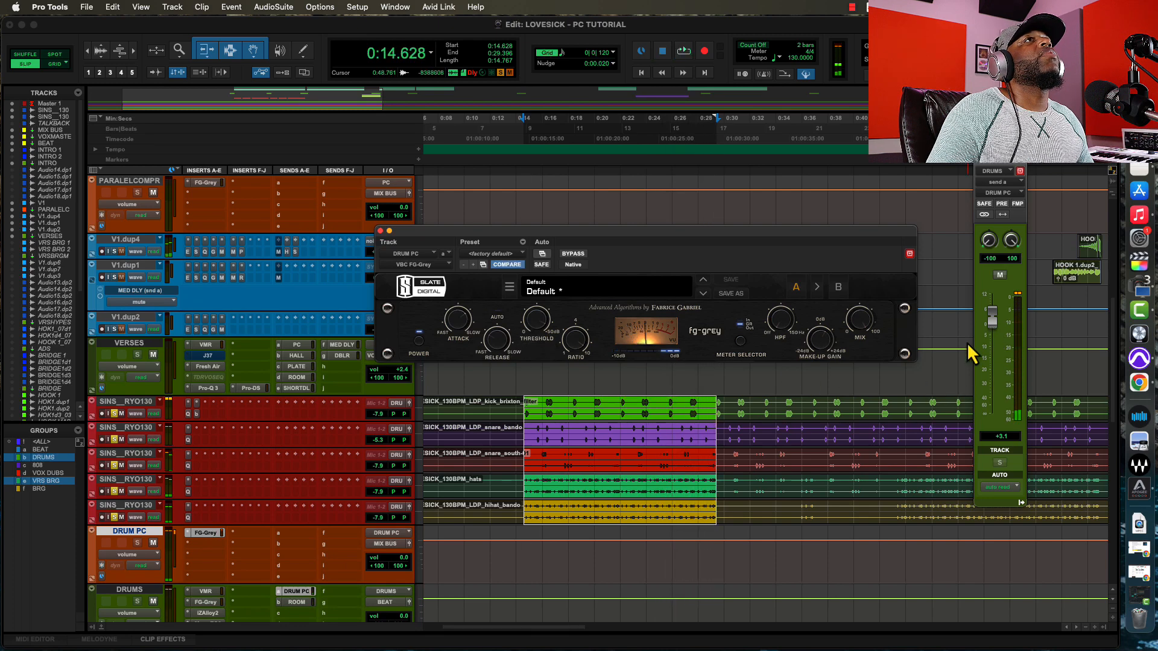
# Compare the drums with the DRUM PC send muted and unmuted during playback
pyautogui.moveTo(462, 331)
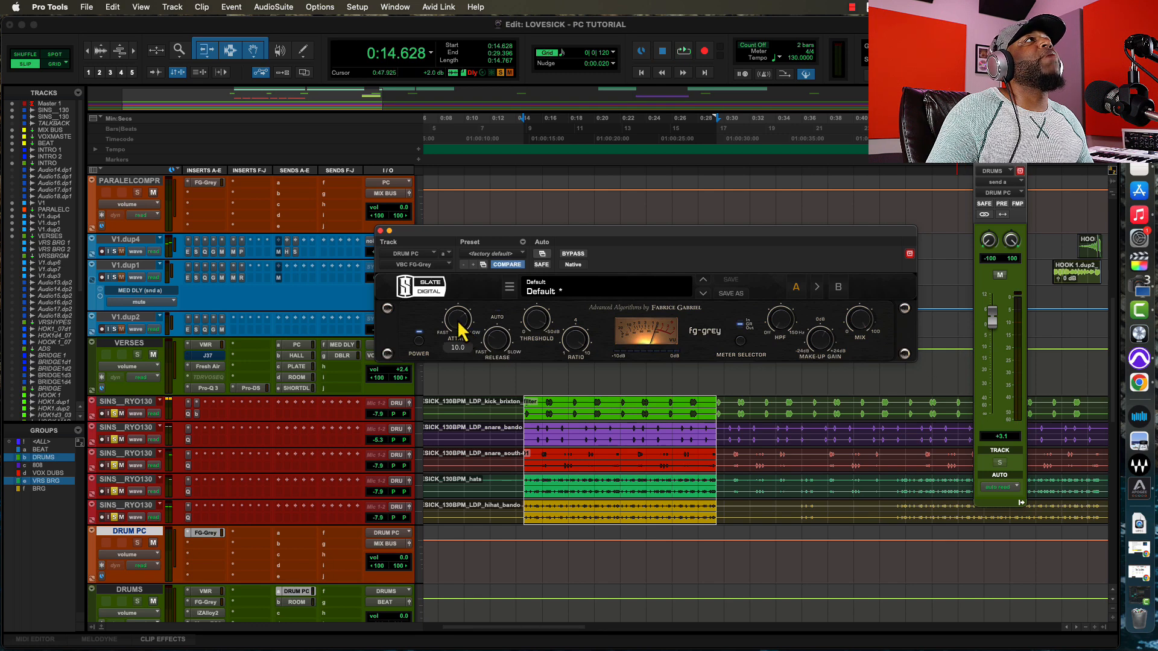
pyautogui.press('space')
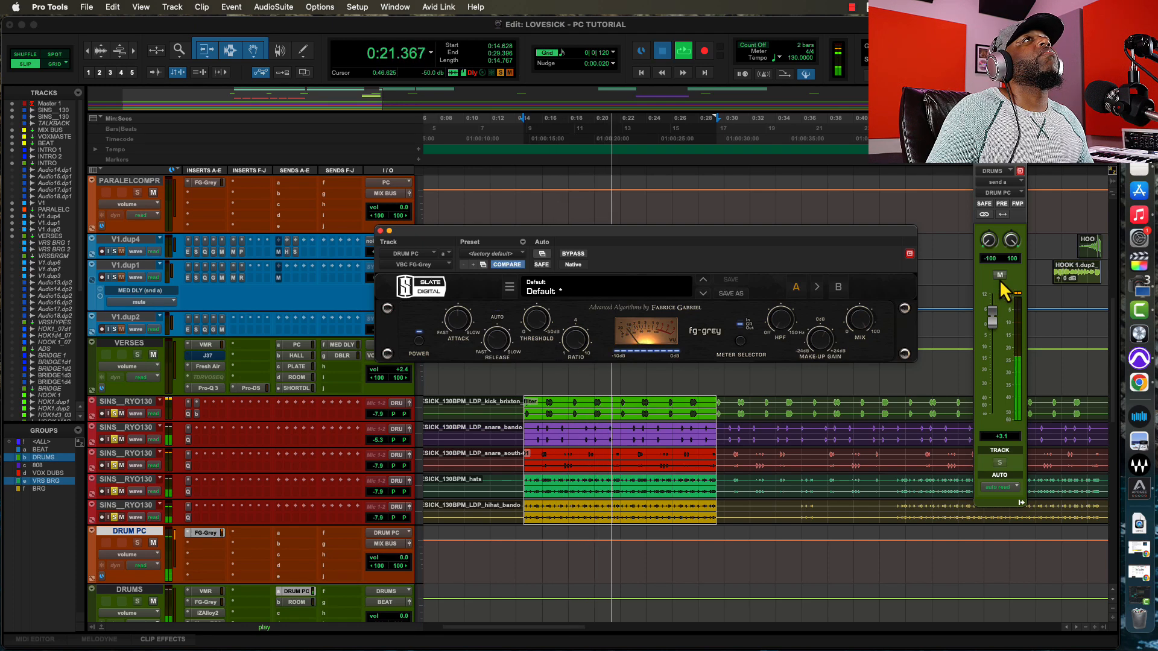
pyautogui.press('space')
pyautogui.press('space')
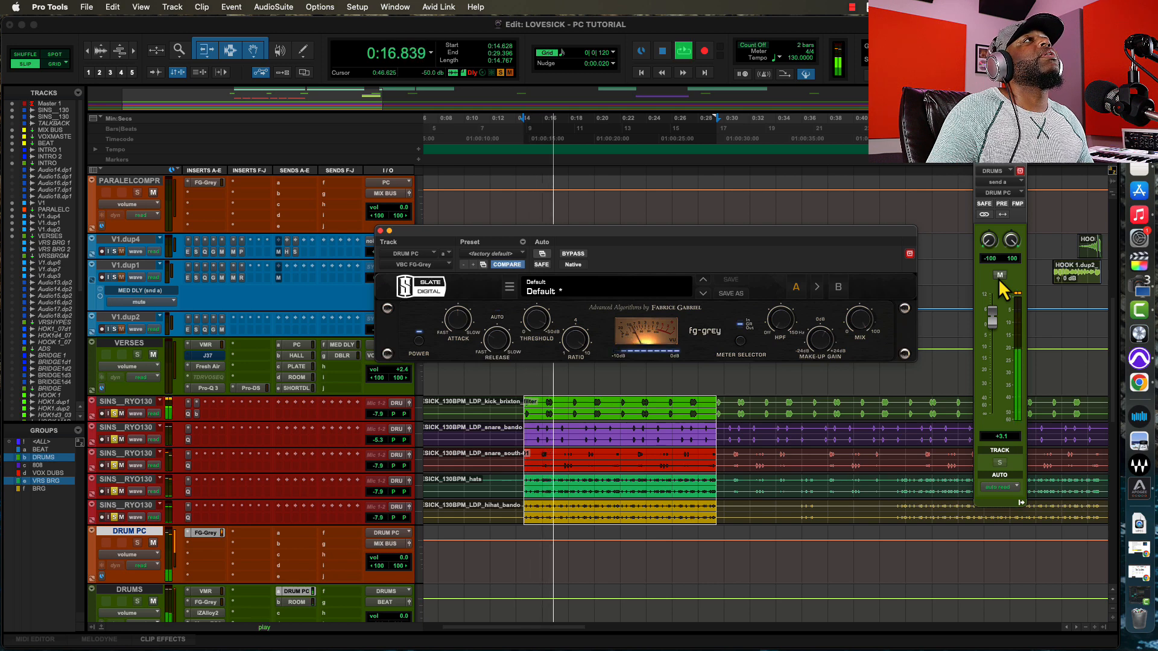
pyautogui.click(999, 279)
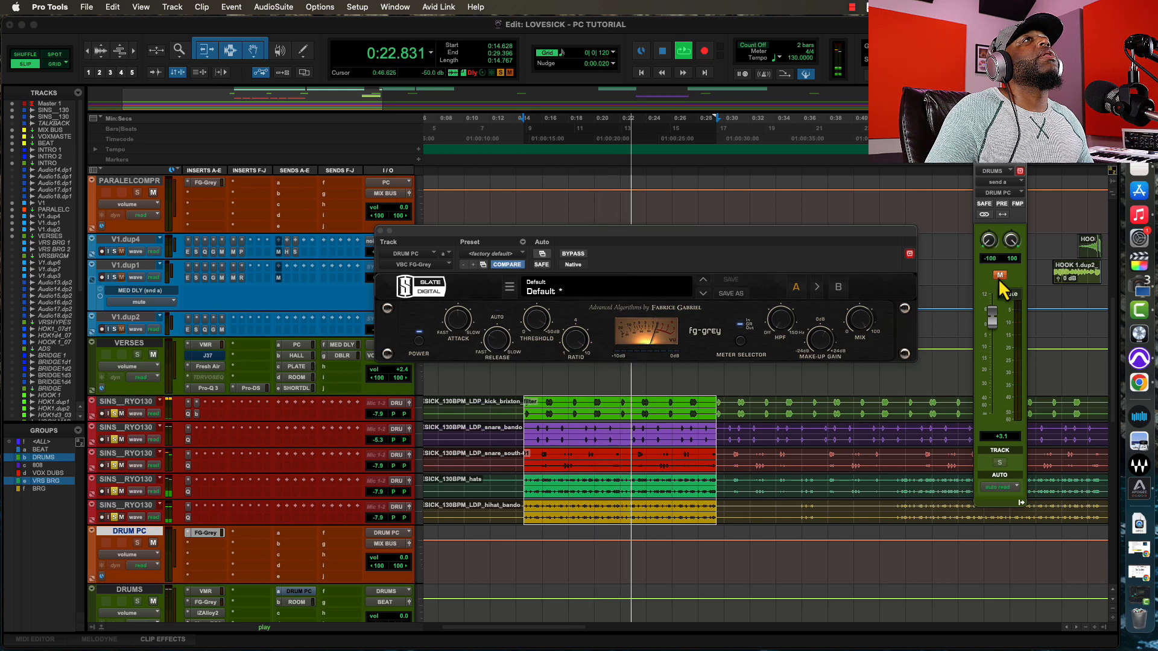
pyautogui.click(999, 279)
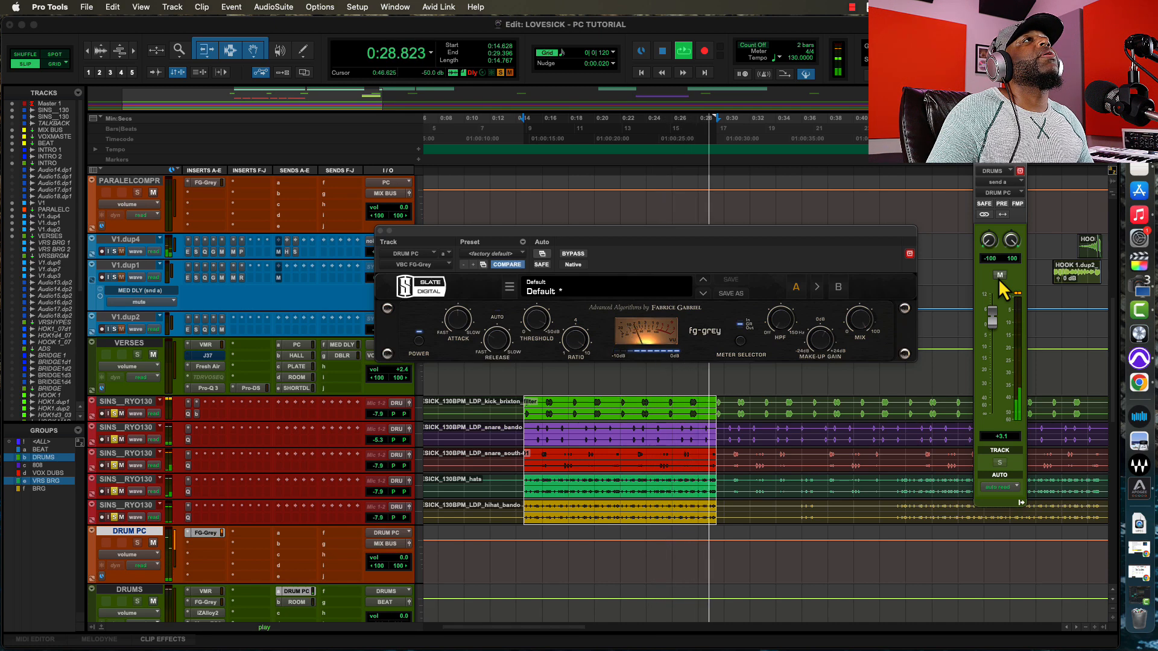
# Toggle solo on the drum tracks and compare the selected section with the DRUM PC send muted and unmuted during playback
pyautogui.press('space')
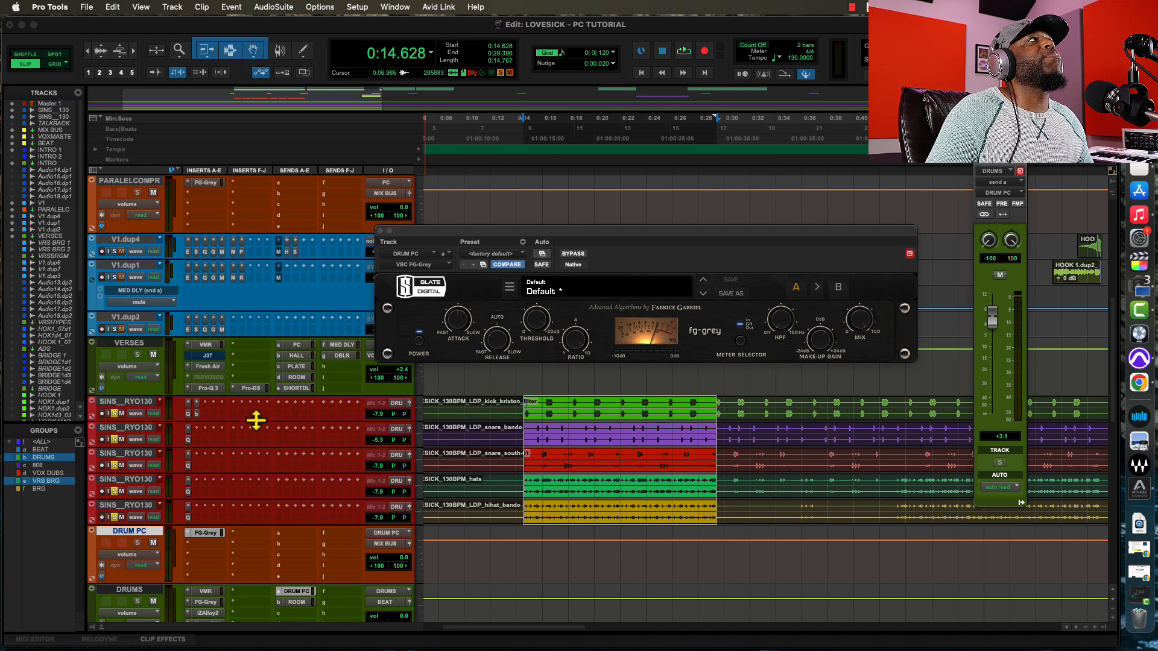
pyautogui.click(114, 414)
pyautogui.press('space')
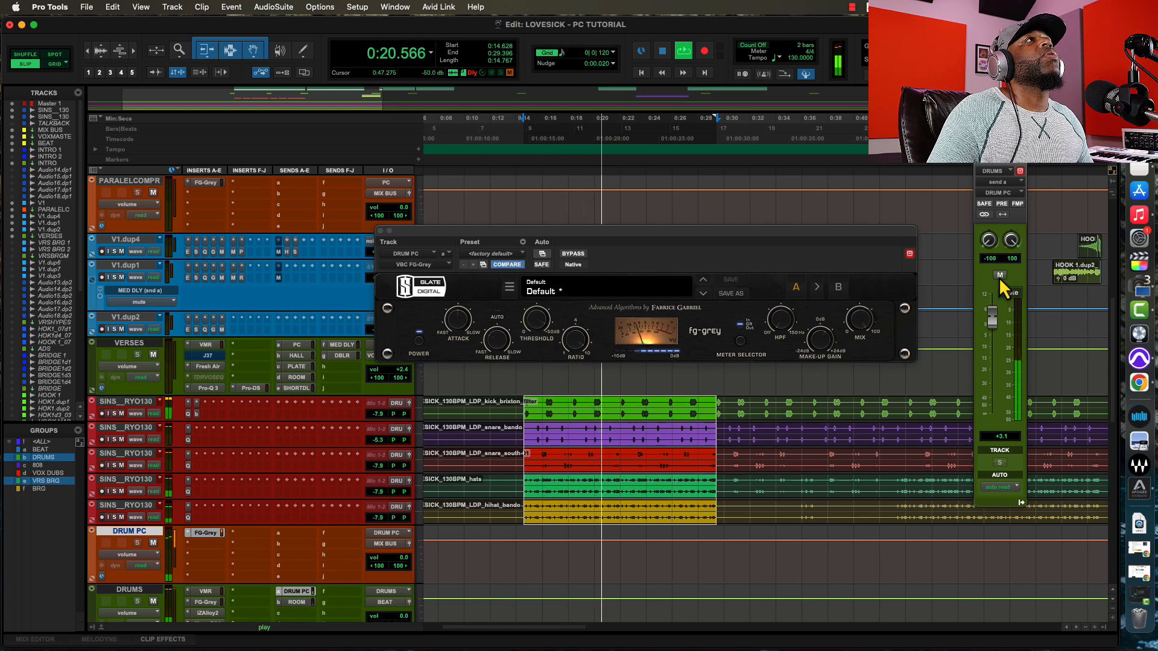
pyautogui.click(999, 276)
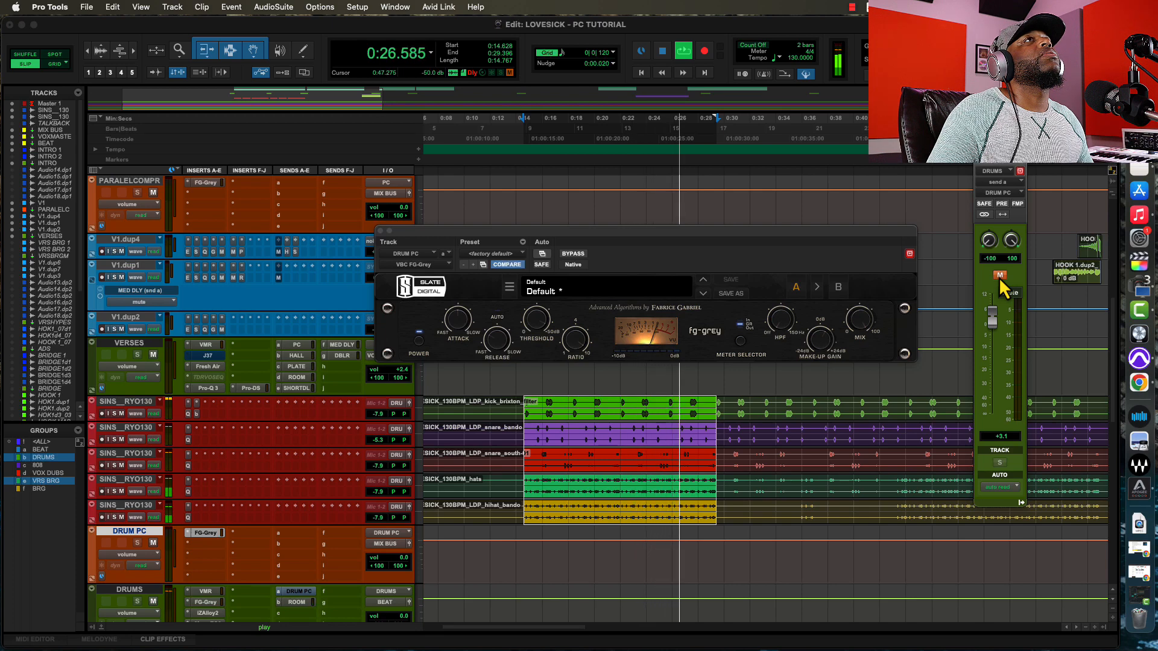
pyautogui.click(999, 275)
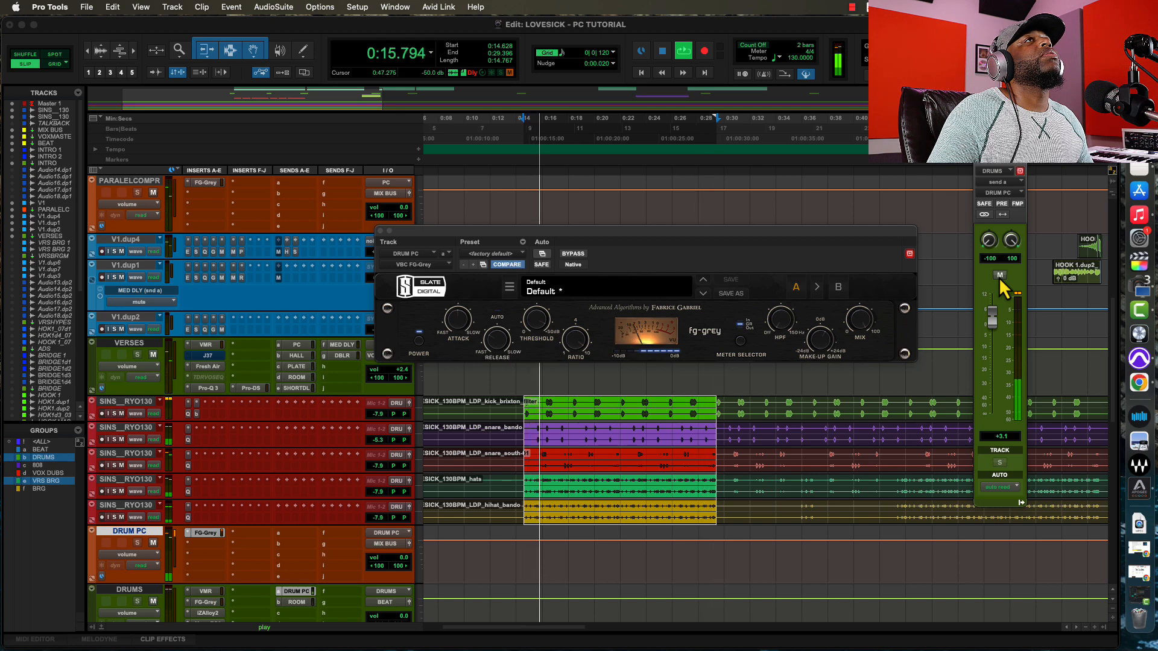
pyautogui.click(999, 275)
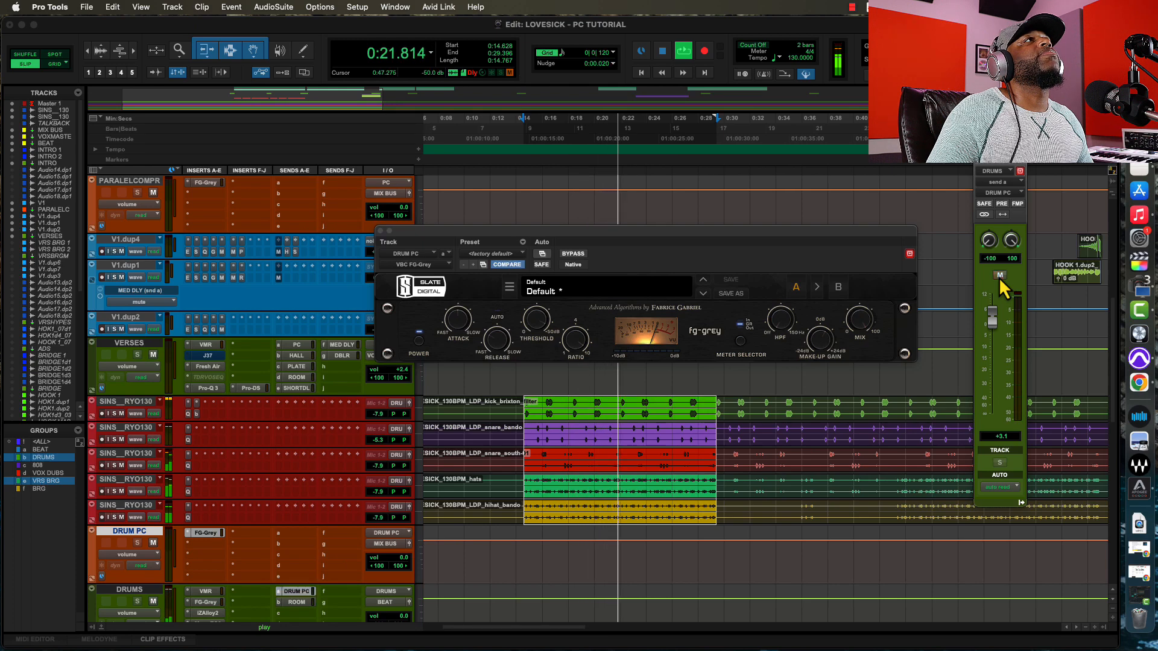
pyautogui.click(1000, 275)
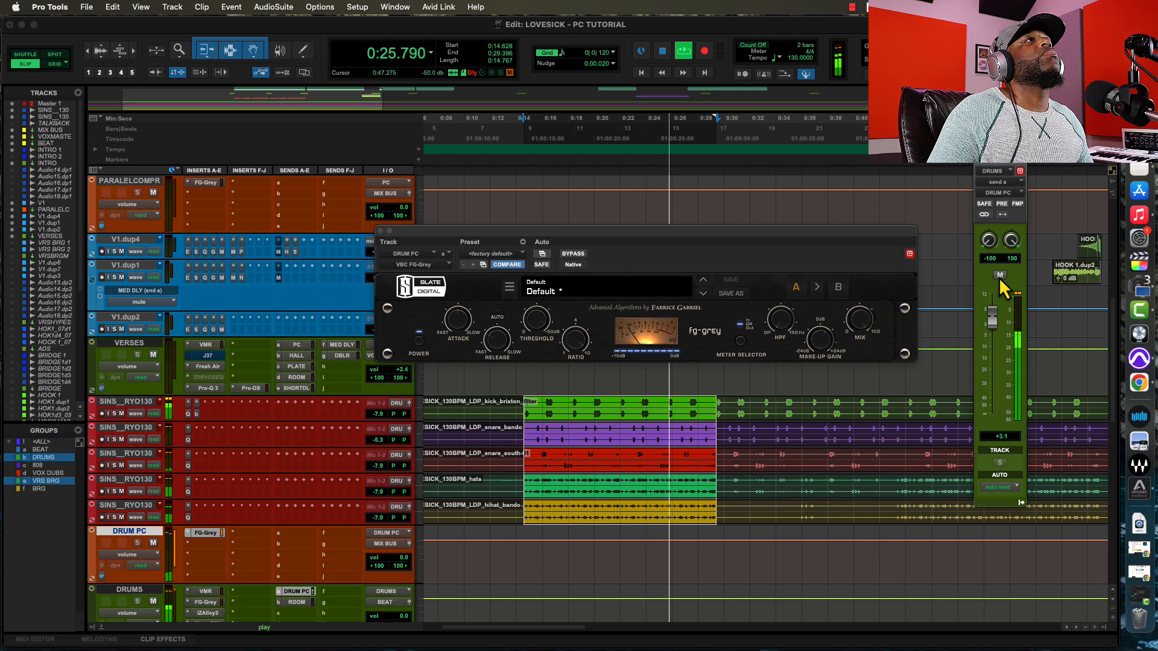
pyautogui.press('space')
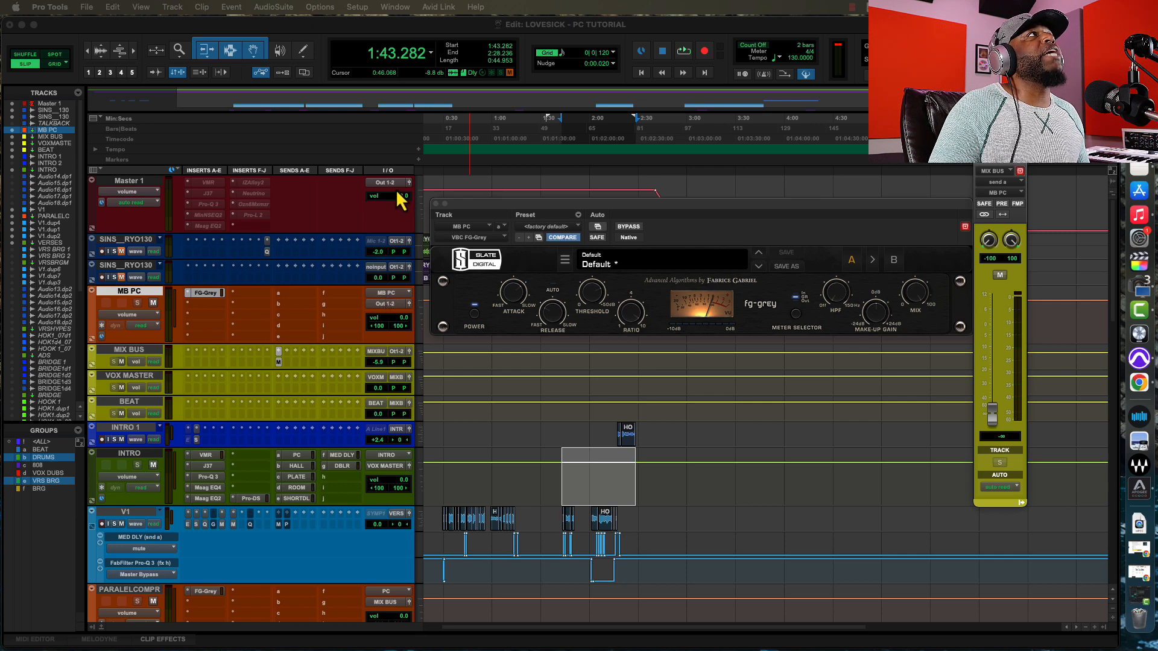
# Review the output routing of the MB PC, PARALELCOMPR and DRUM PC parallel compression tracks
pyautogui.scroll(-3, 383, 511)
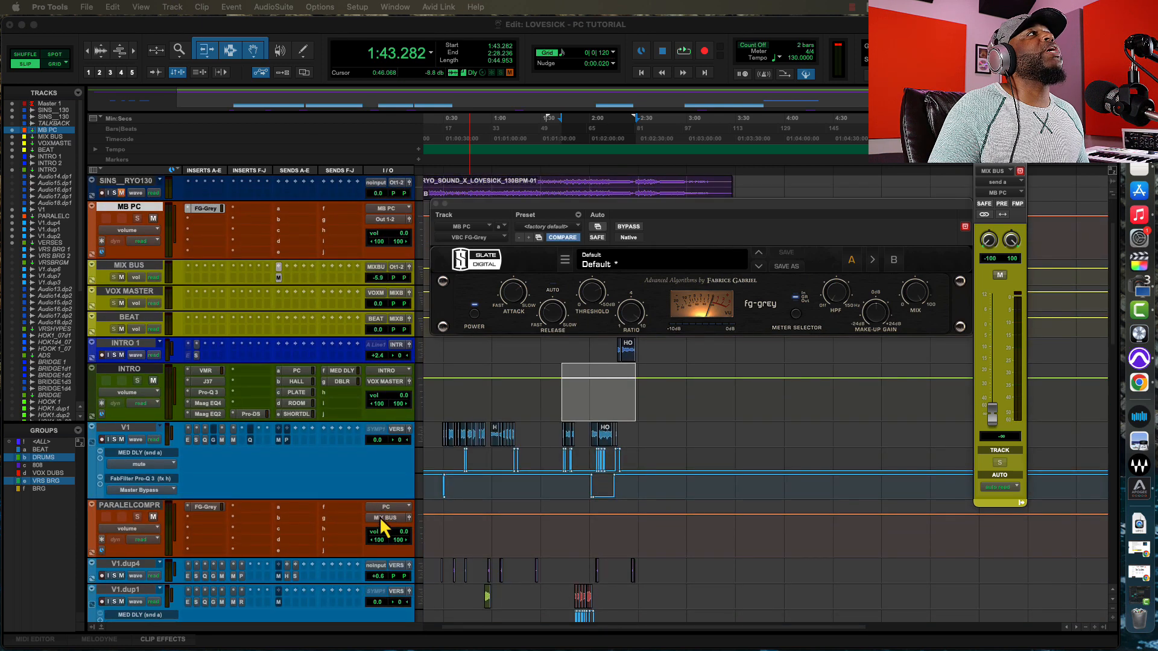
pyautogui.scroll(3, 387, 520)
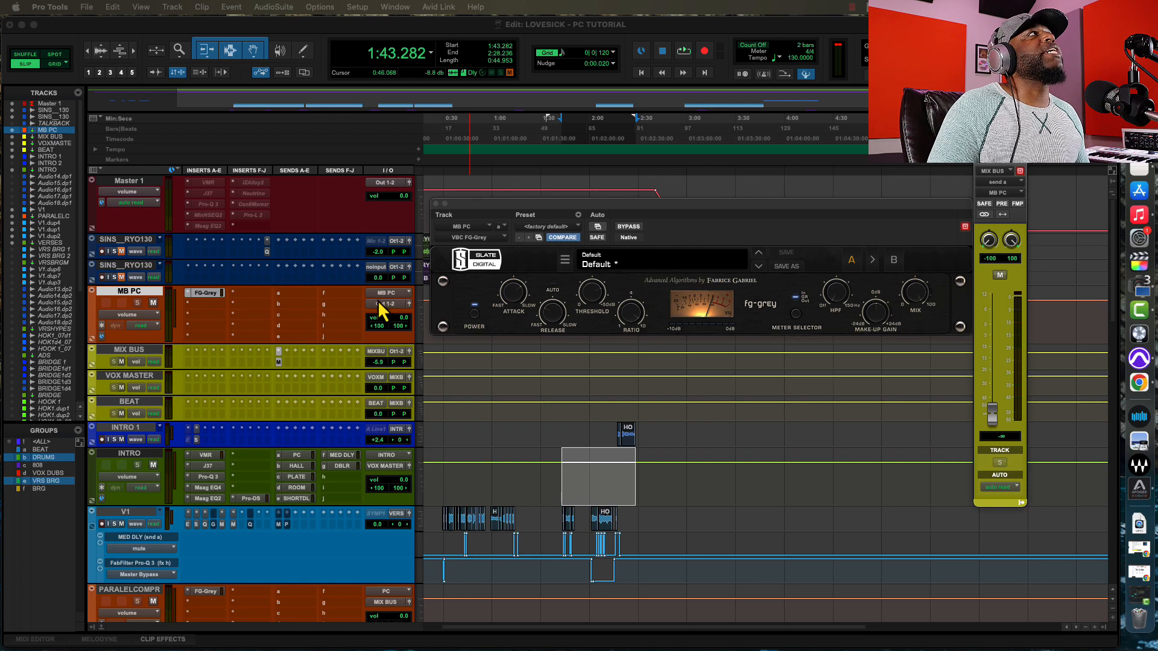
pyautogui.scroll(-5, 378, 299)
pyautogui.scroll(15, 301, 451)
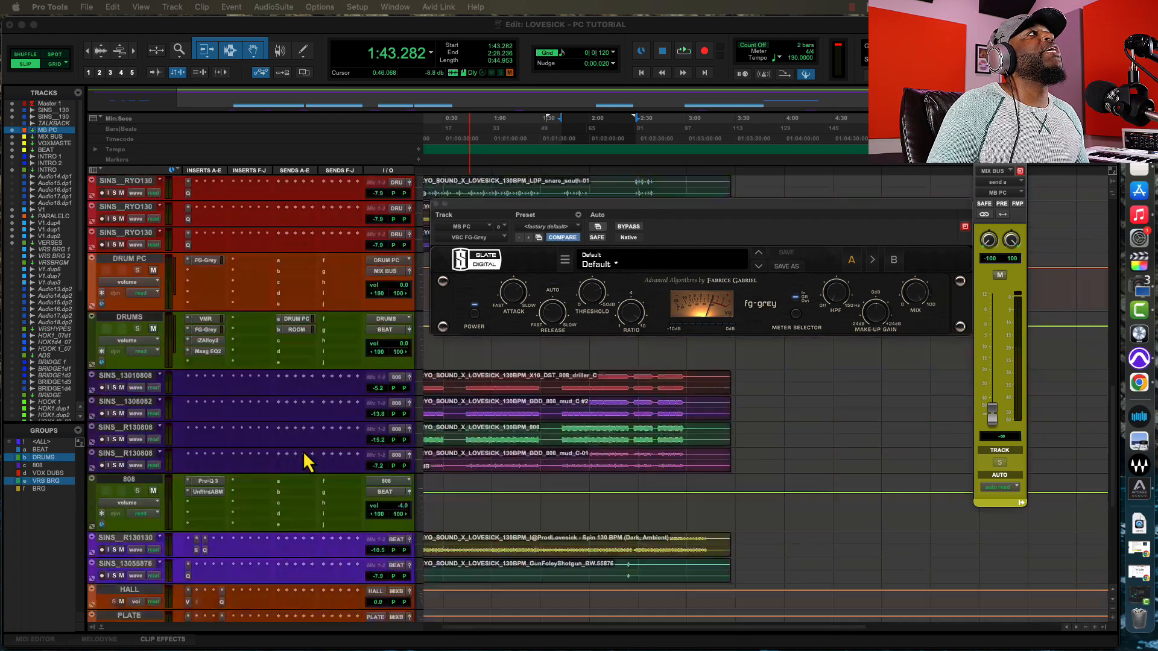
pyautogui.scroll(3, 304, 448)
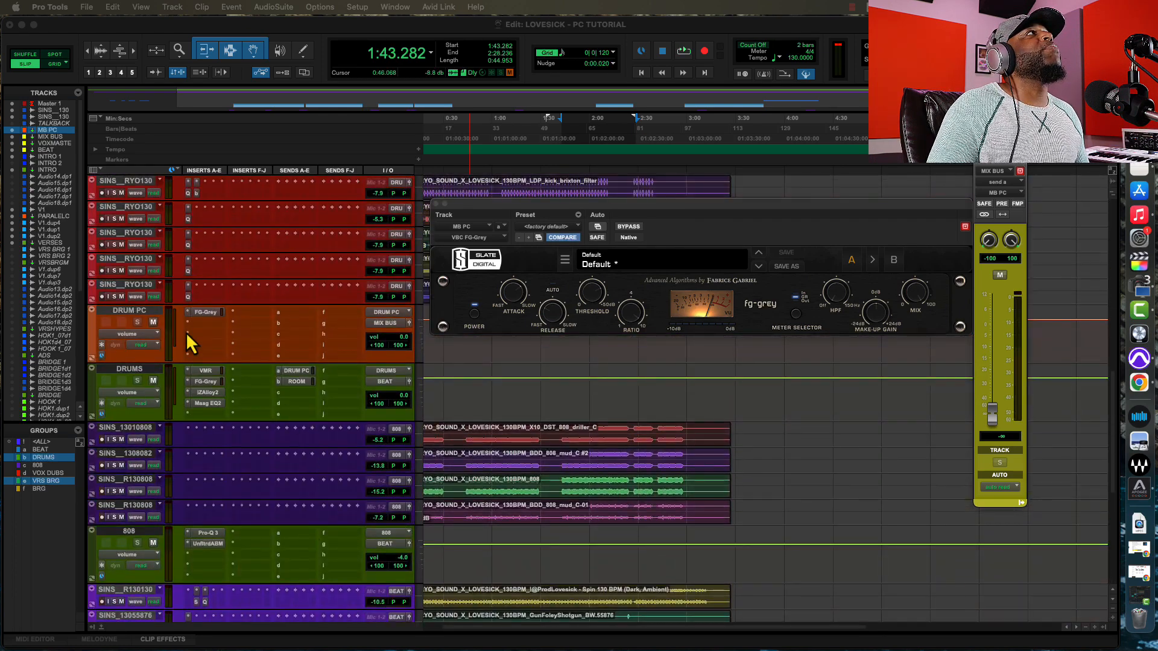
pyautogui.scroll(-5, 252, 338)
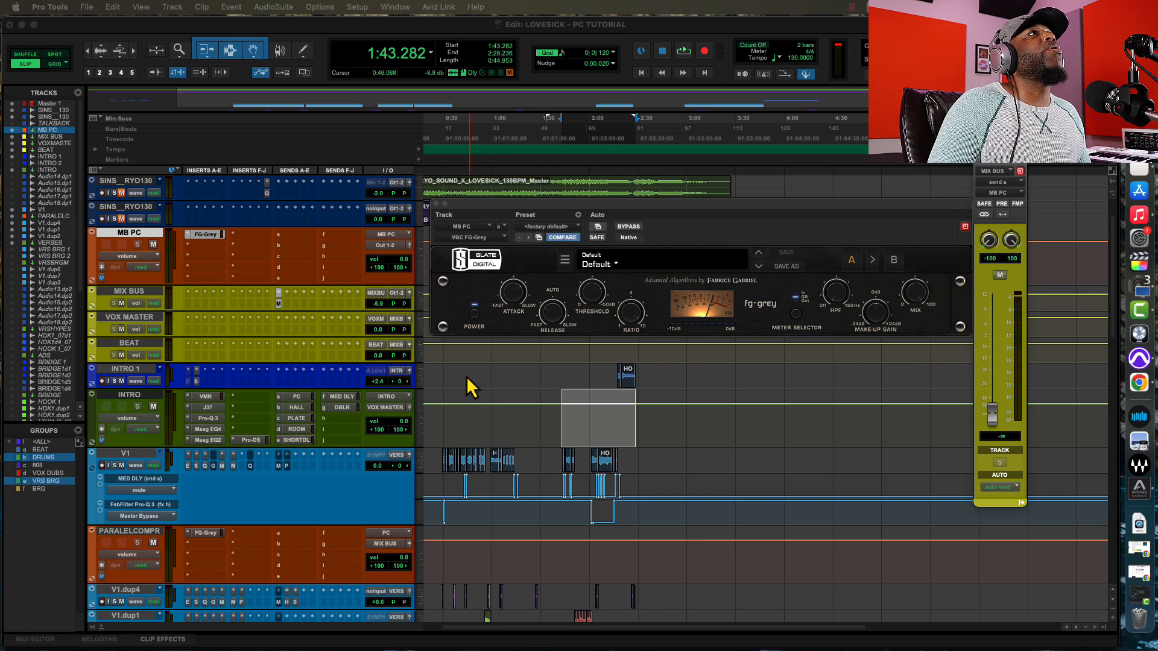
# Play the selected section and raise the MIX BUS track's MB PC send to +0.2 dB
pyautogui.press('space')
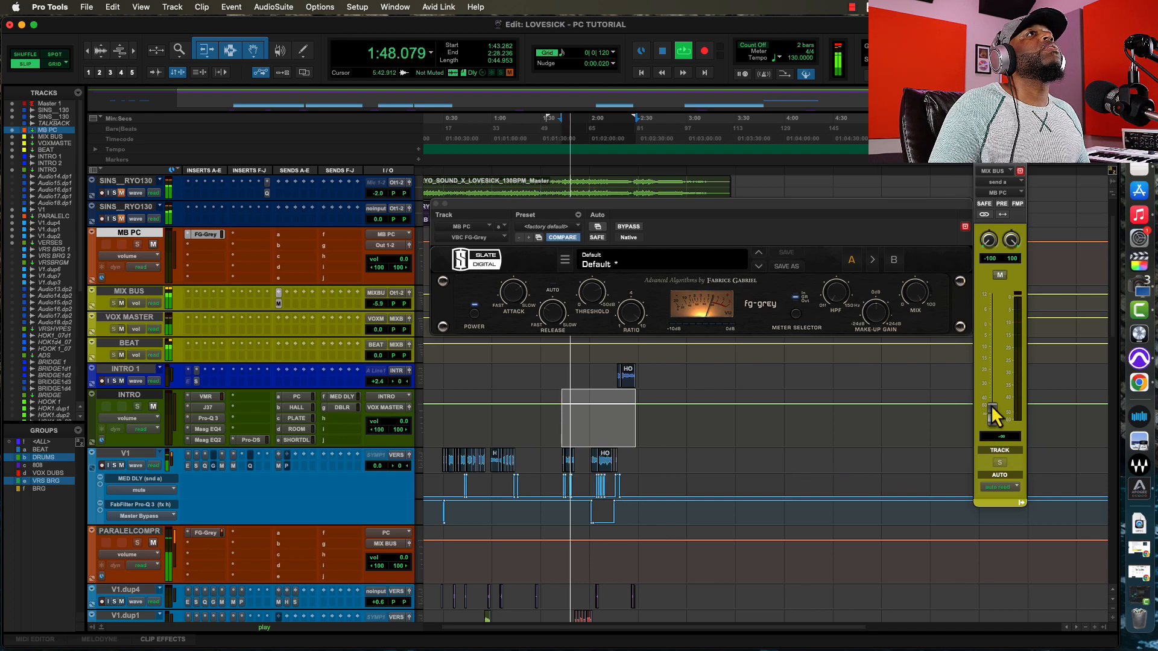
pyautogui.moveTo(994, 412); pyautogui.dragTo(996, 321)
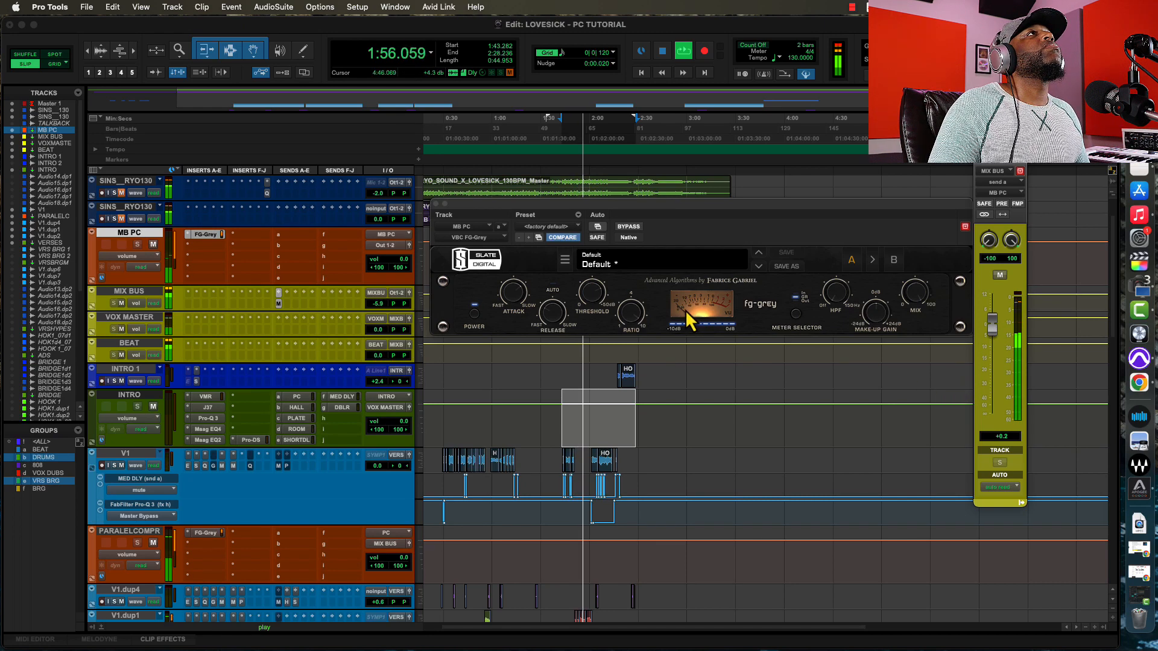
pyautogui.press('space')
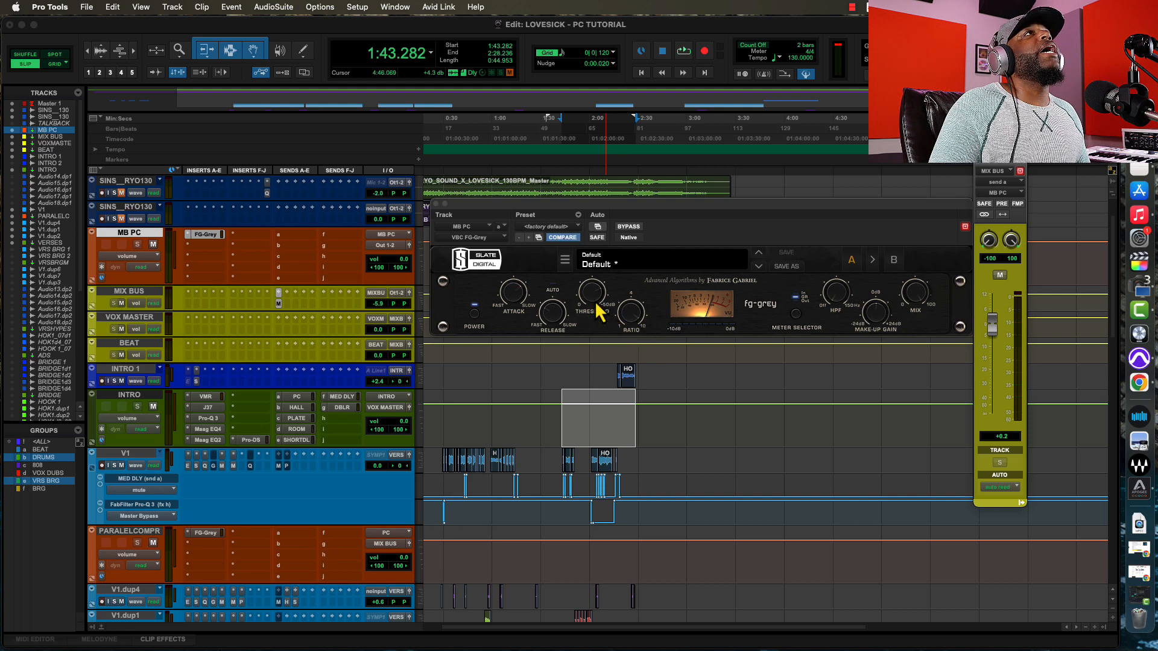
# During playback, adjust the MB PC track's FG-Grey threshold around -29.5 dB and raise the MIX BUS send to +1.1 dB
pyautogui.press('space')
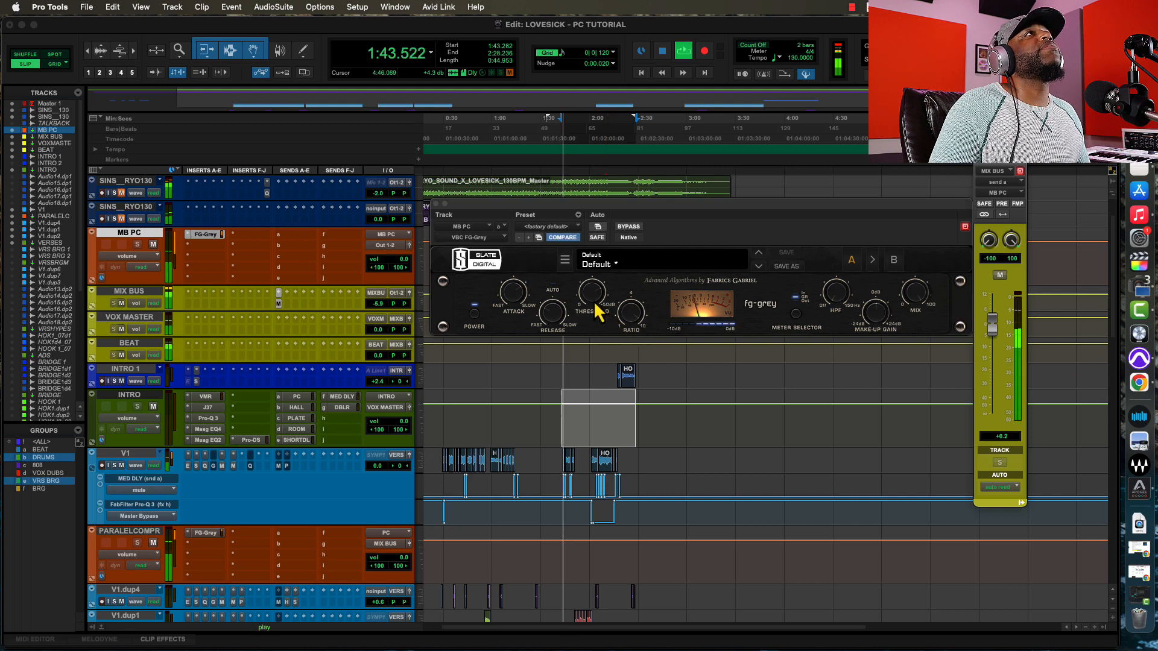
pyautogui.moveTo(592, 320); pyautogui.dragTo(606, 319)
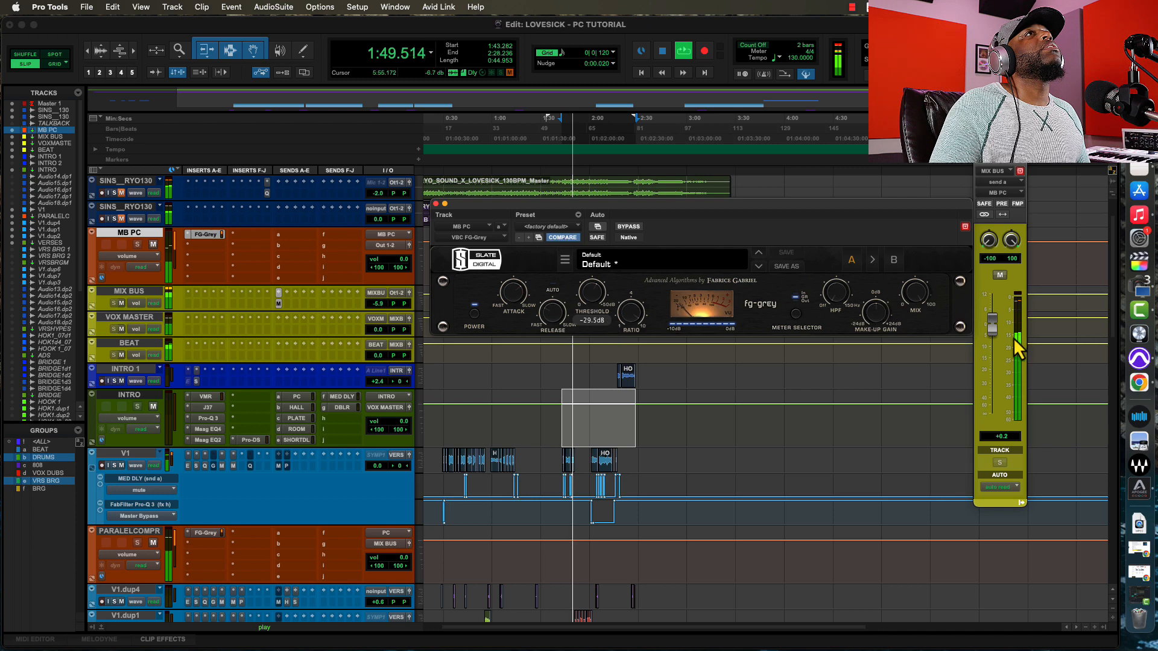
pyautogui.moveTo(990, 331); pyautogui.dragTo(990, 330)
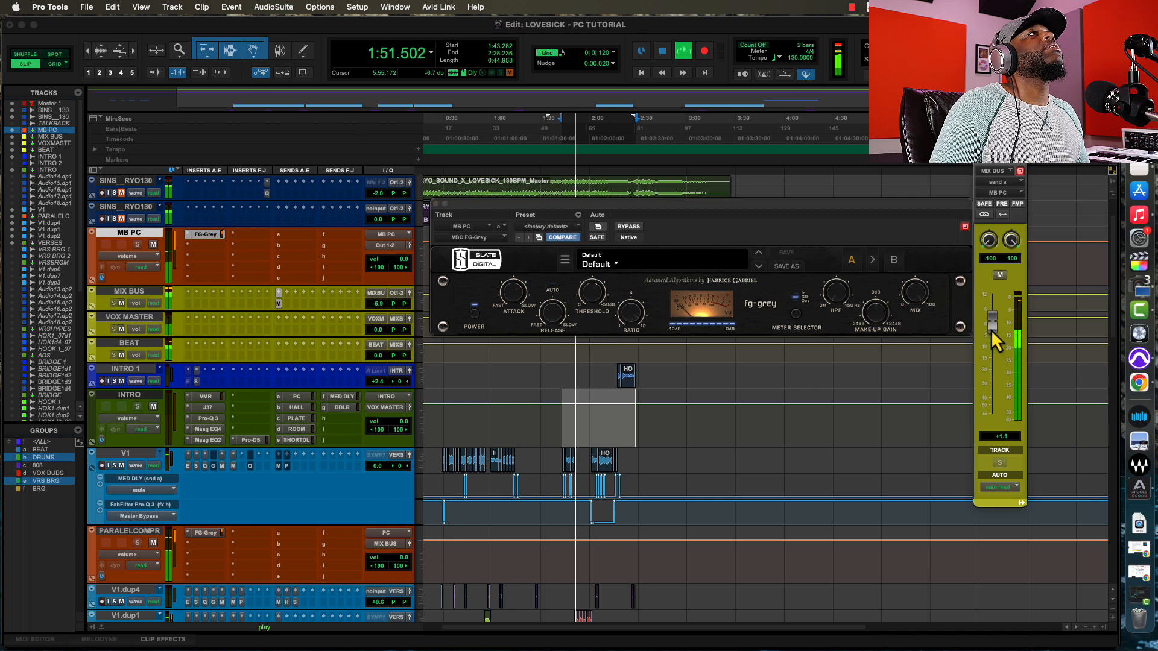
pyautogui.moveTo(590, 301); pyautogui.dragTo(590, 314)
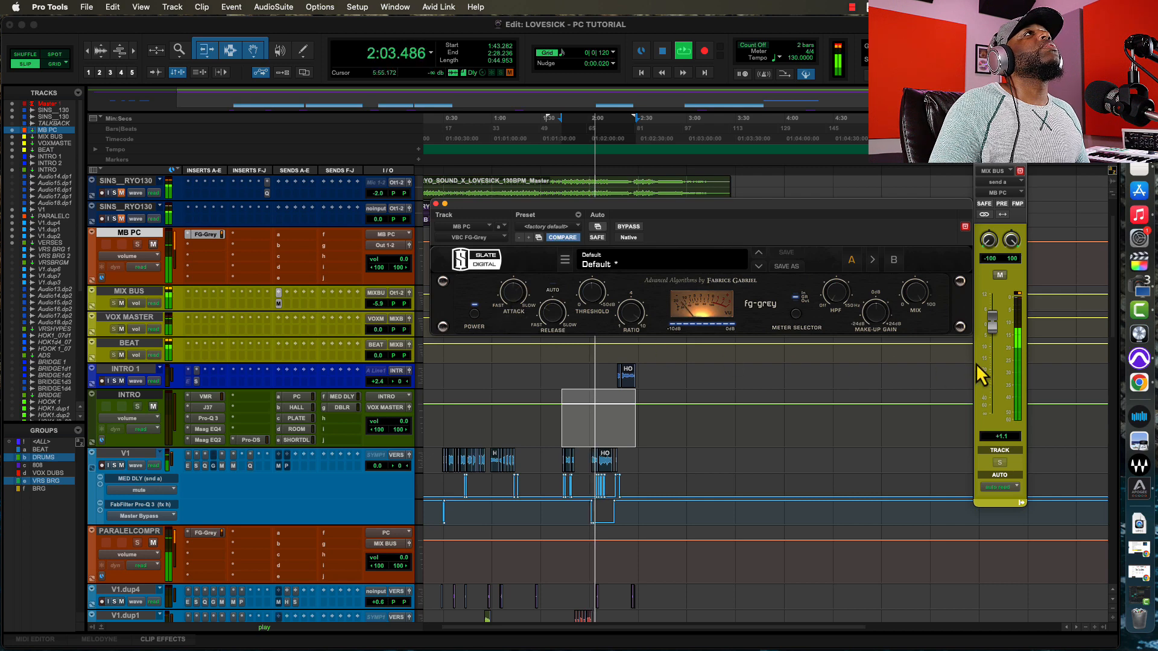
pyautogui.press('space')
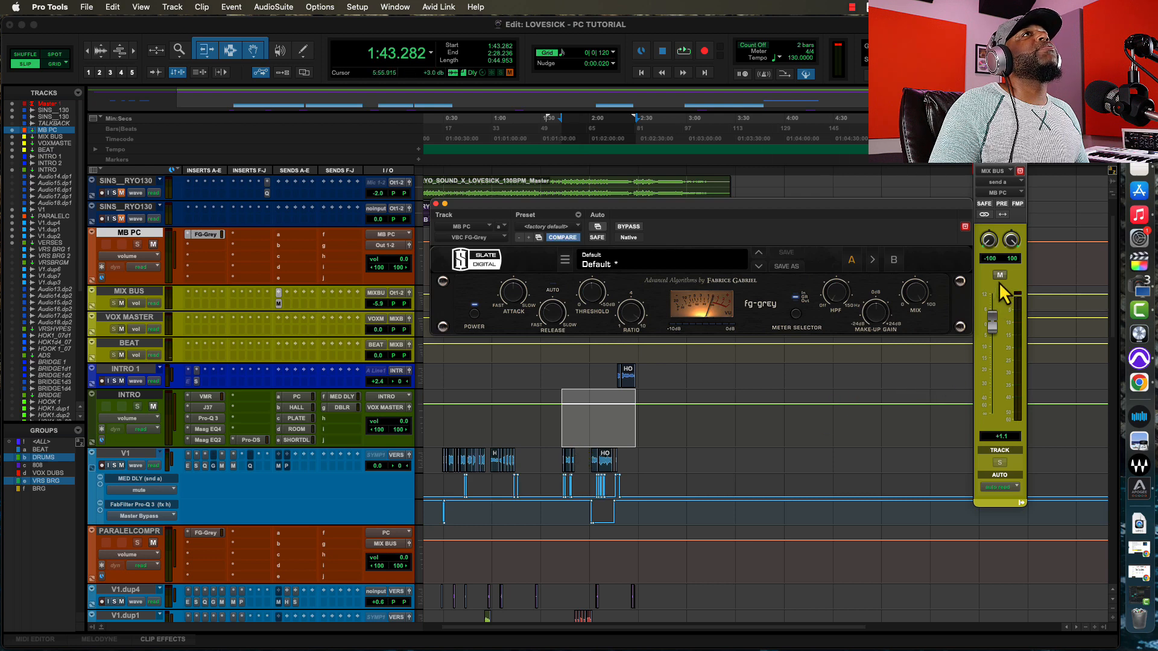
# Play the mix with the MB PC send muted, then unmuted, and lower the send to -1.1 dB
pyautogui.press('space')
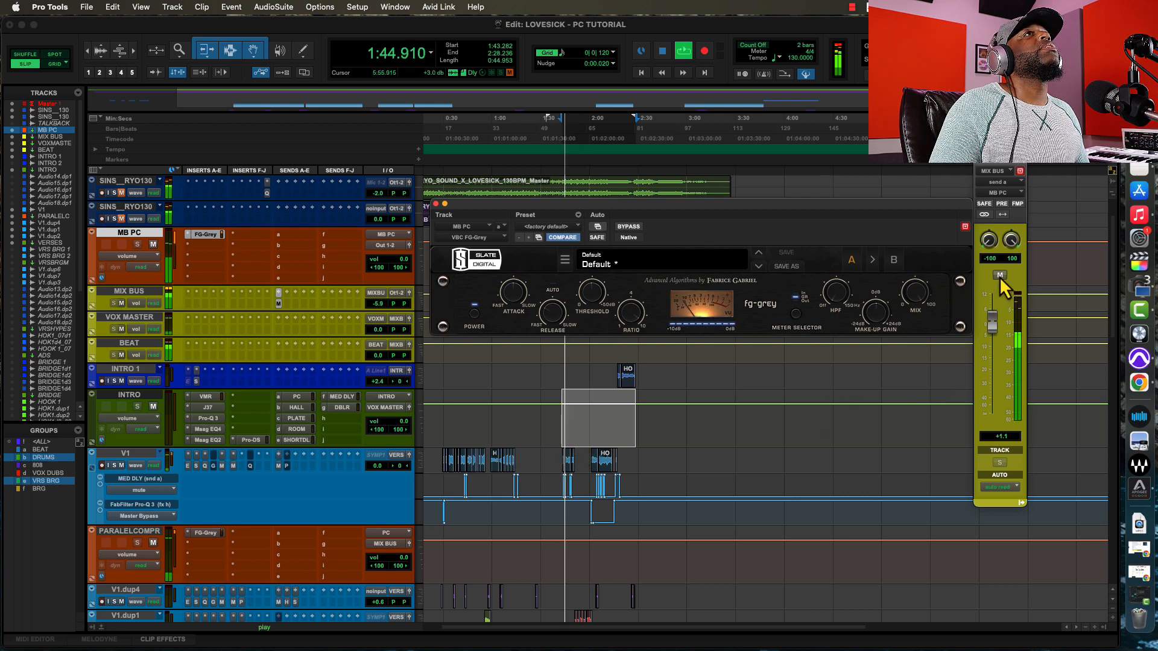
pyautogui.click(1000, 275)
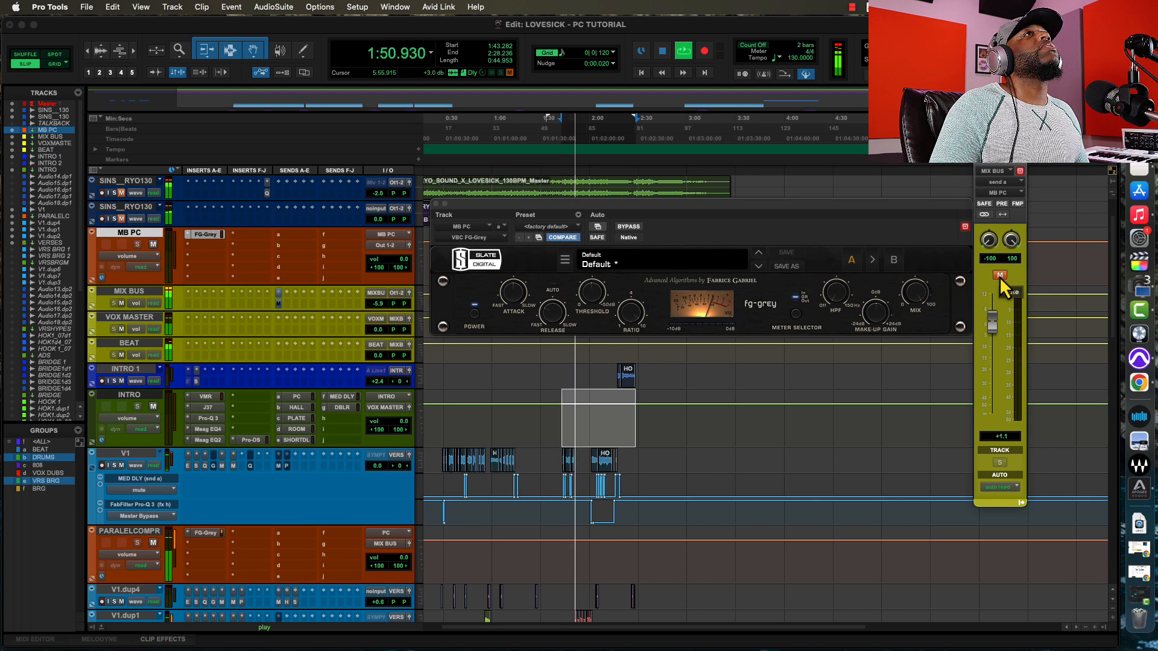
pyautogui.click(1000, 275)
pyautogui.moveTo(990, 321)
pyautogui.mouseDown()
pyautogui.moveTo(990, 344)
pyautogui.moveTo(994, 327)
pyautogui.mouseUp()
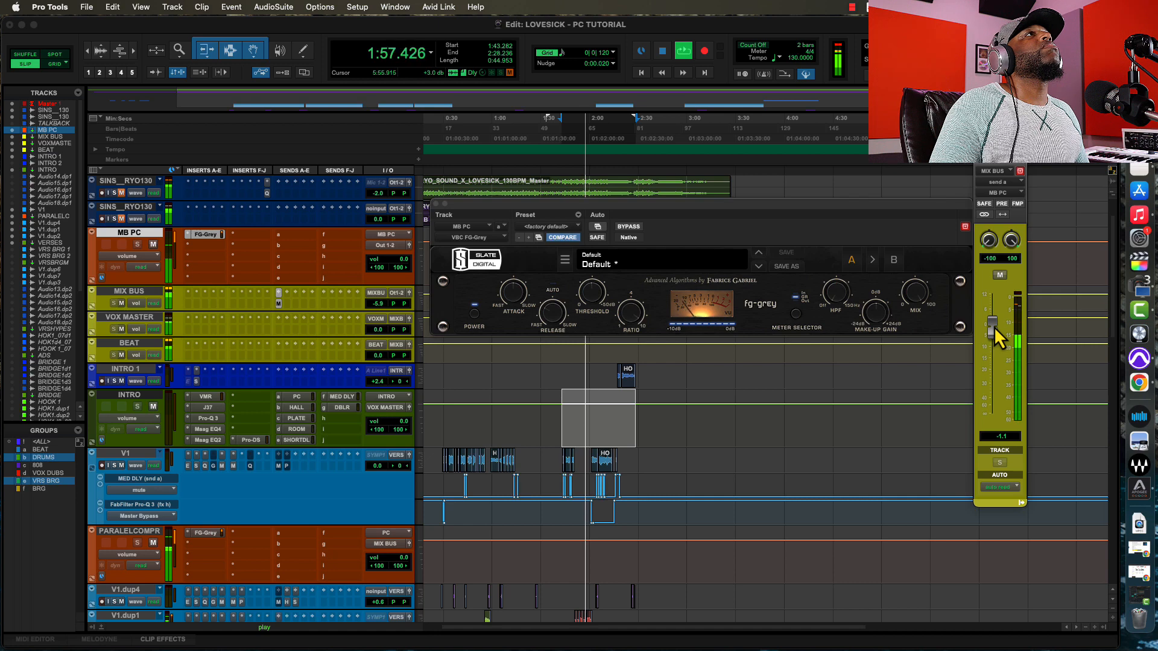
# Compare the mix with the MB PC send muted and unmuted at -1.1 dB, leaving the send muted when stopping playback
pyautogui.click(1000, 277)
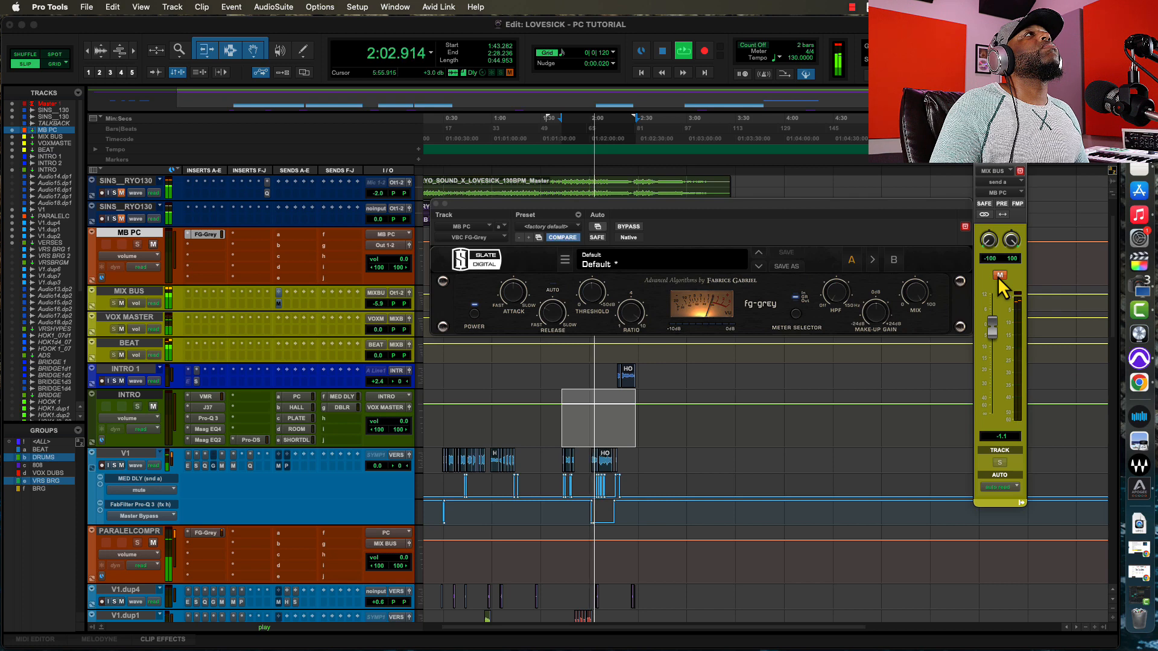
pyautogui.click(999, 276)
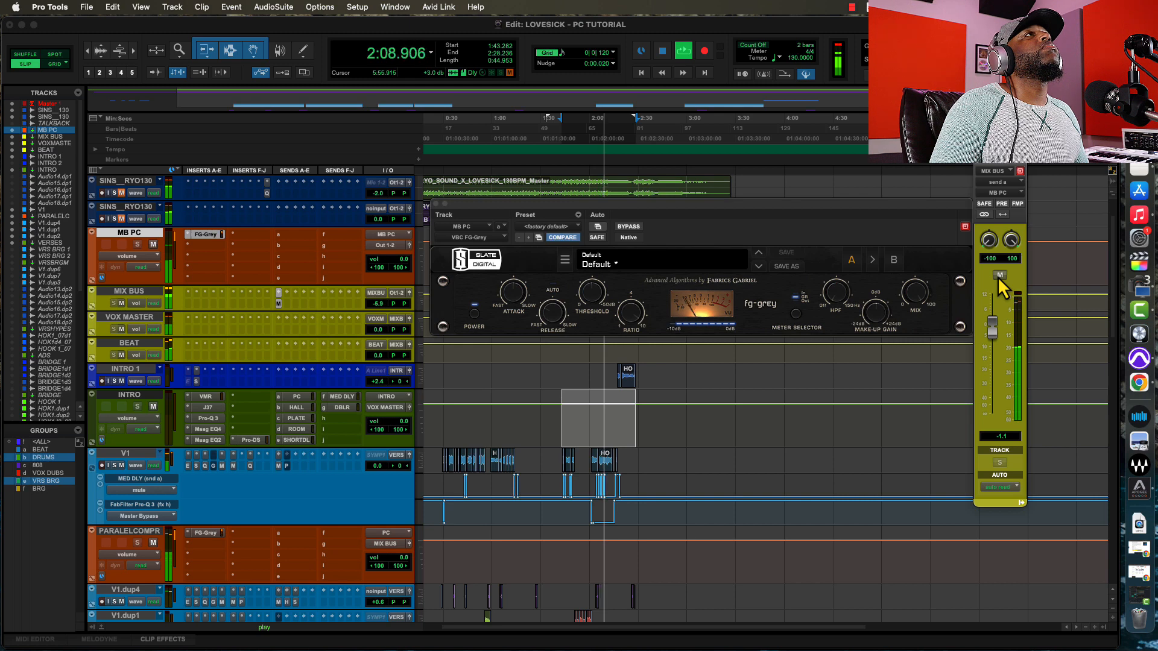
pyautogui.click(999, 276)
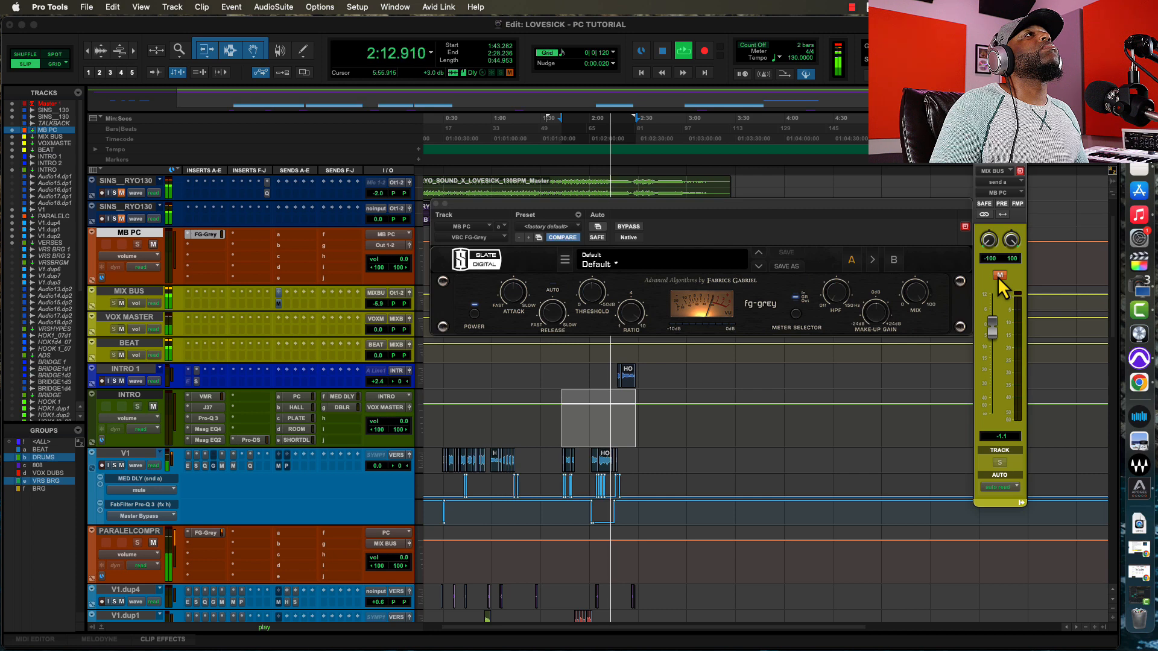
pyautogui.press('space')
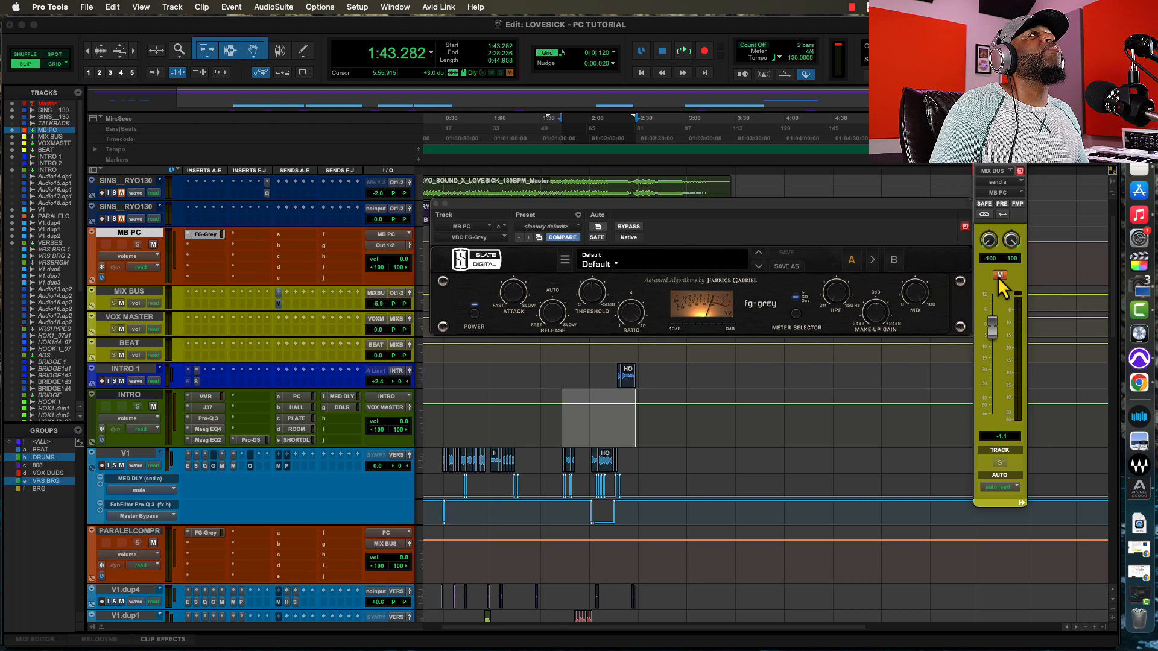
# Unmute the MB PC send during playback, lower it to -6.8 dB, and fine-tune the FG-Grey threshold around -26.2 dB
pyautogui.press('space')
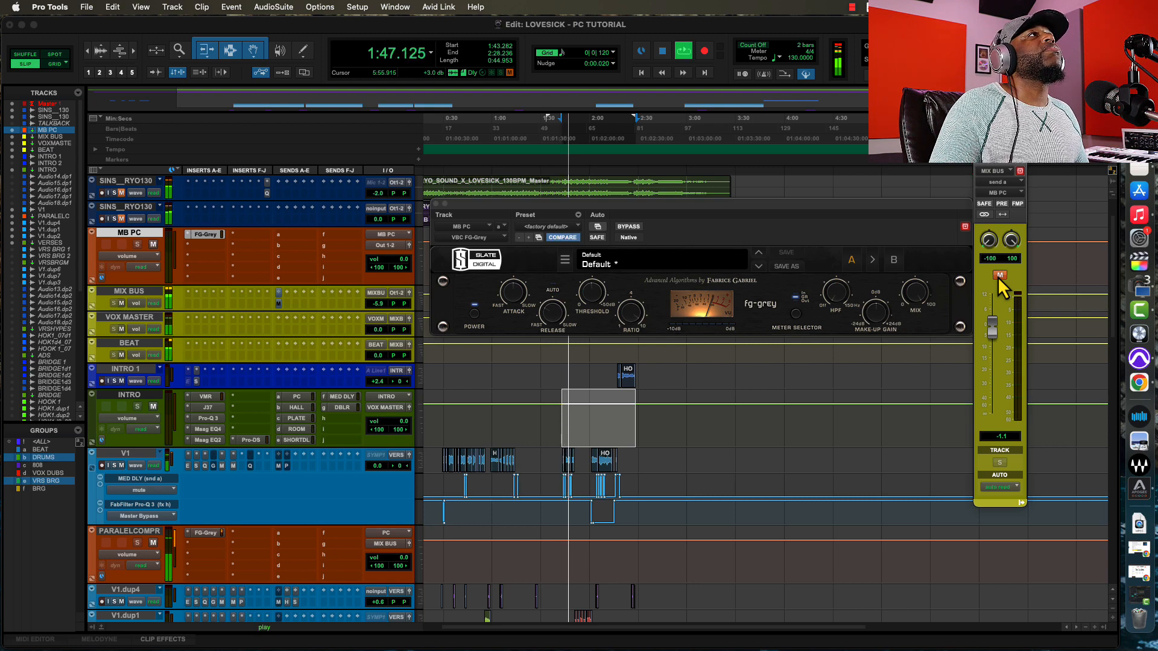
pyautogui.click(999, 275)
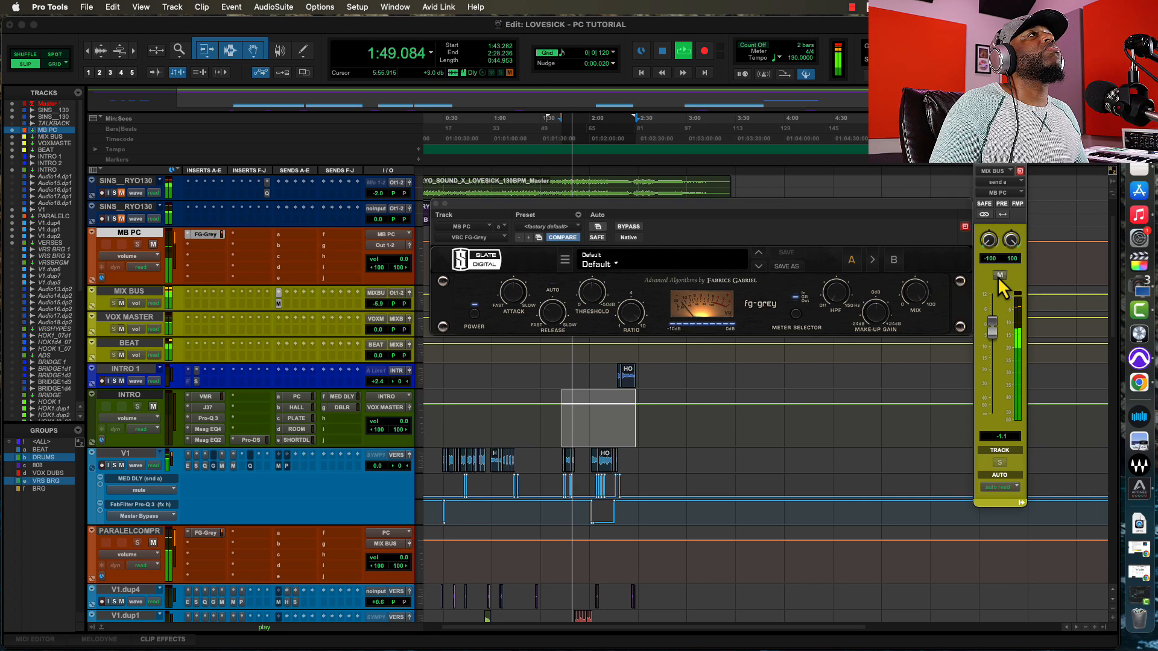
pyautogui.moveTo(991, 319); pyautogui.dragTo(990, 332)
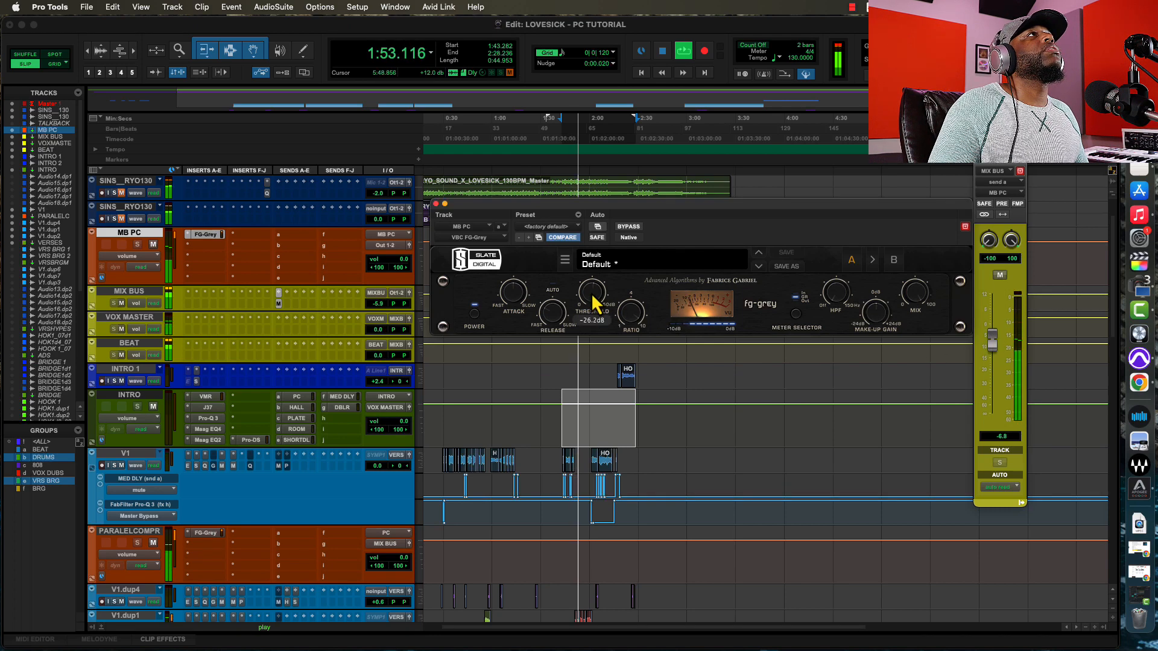
pyautogui.moveTo(591, 287); pyautogui.dragTo(593, 288)
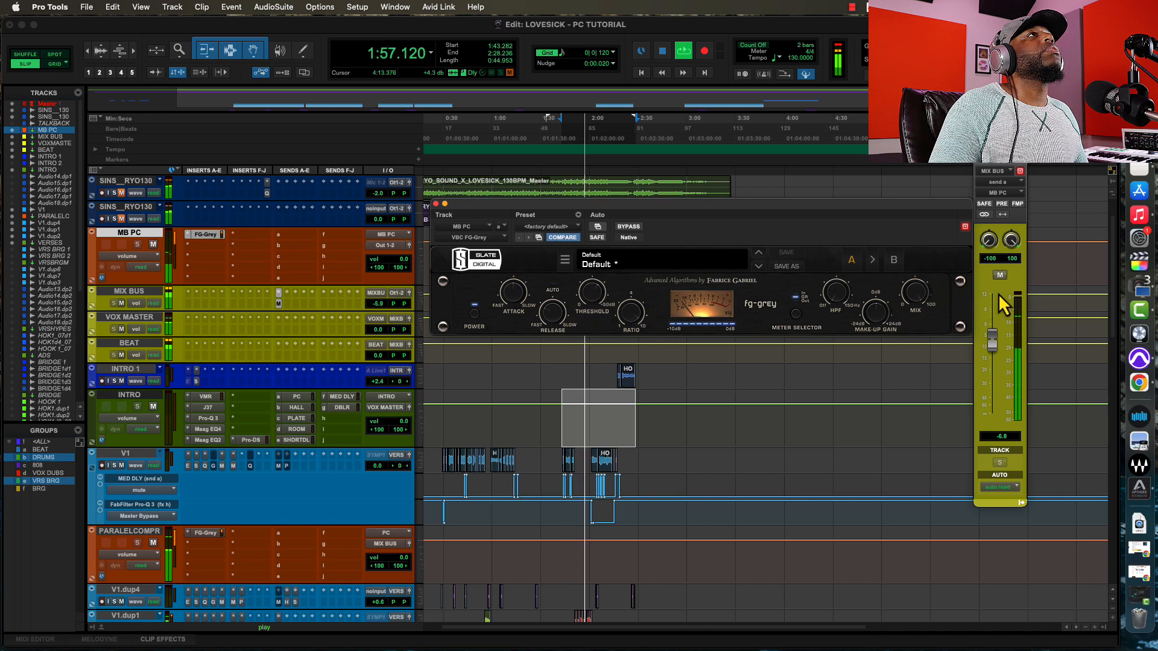
# Compare the mix with and without the MB PC send at -6.8 dB, leaving the send muted and playback stopped
pyautogui.click(1000, 276)
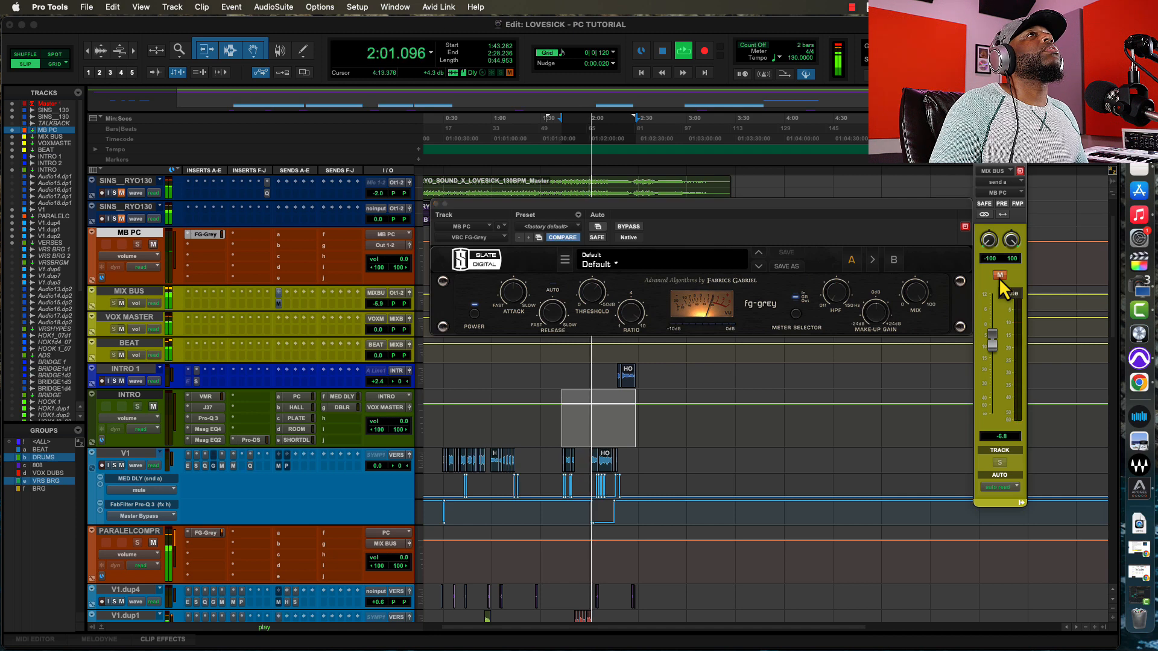
pyautogui.click(999, 276)
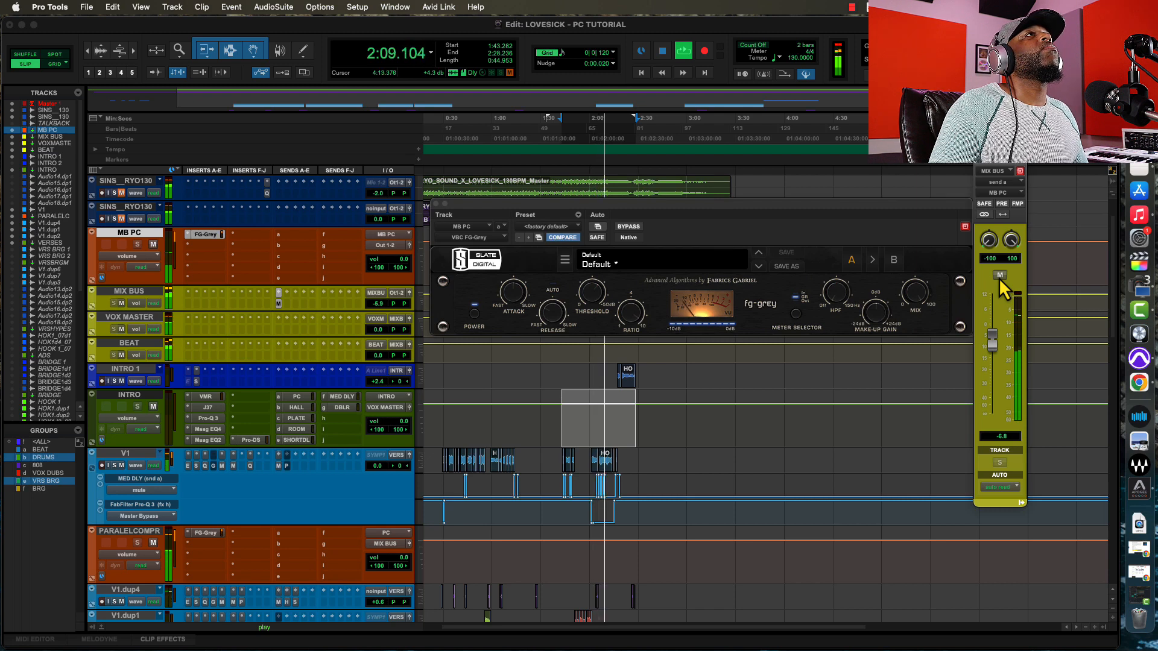
pyautogui.click(999, 276)
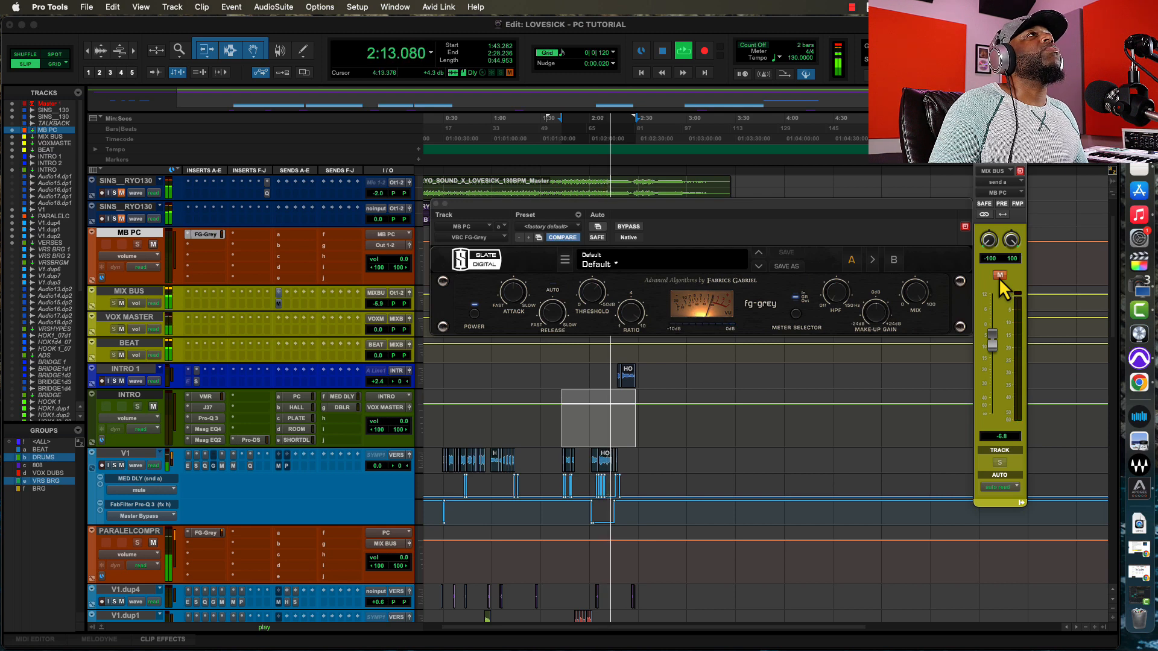
pyautogui.press('space')
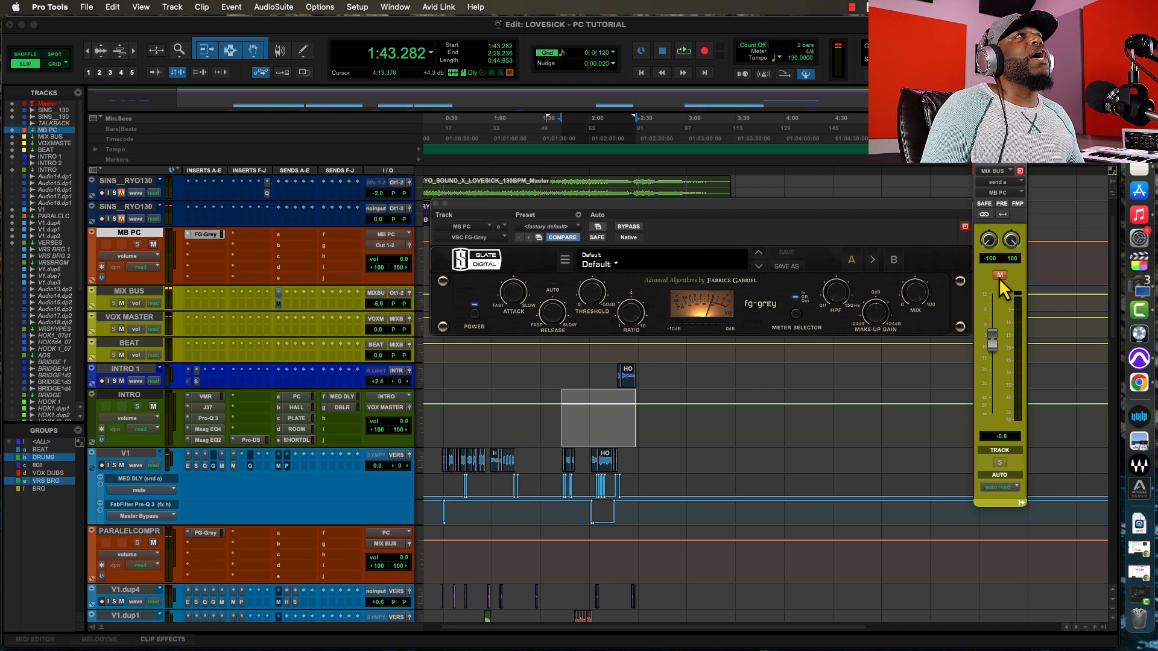